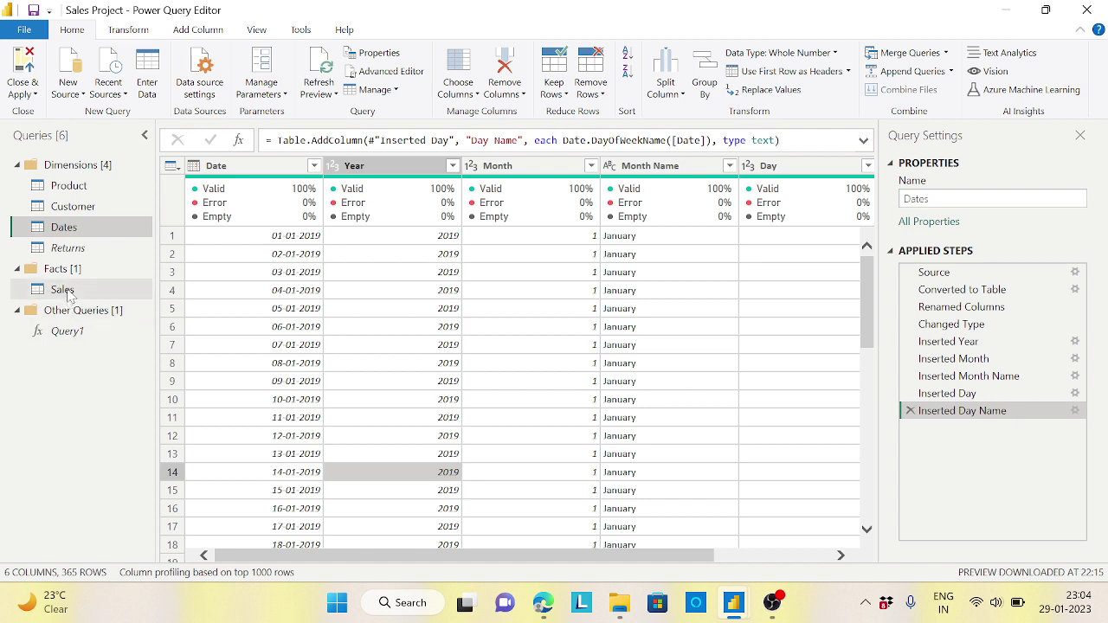
Examine the Query1 date-list function and the rows of the Dates query it feeds
left_click(67, 338)
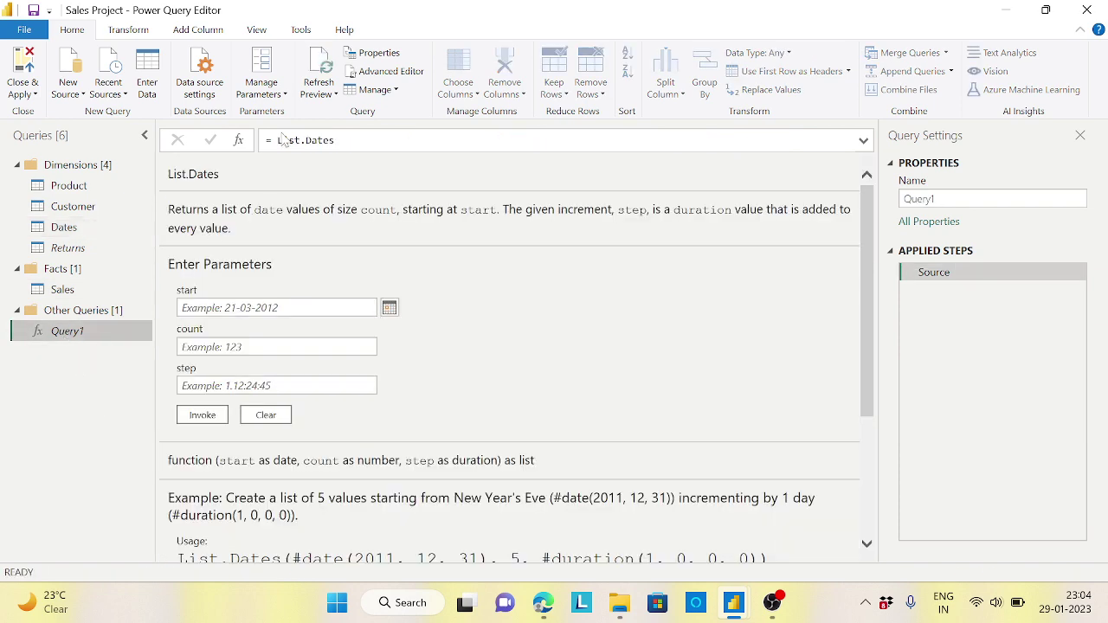
left_click(76, 230)
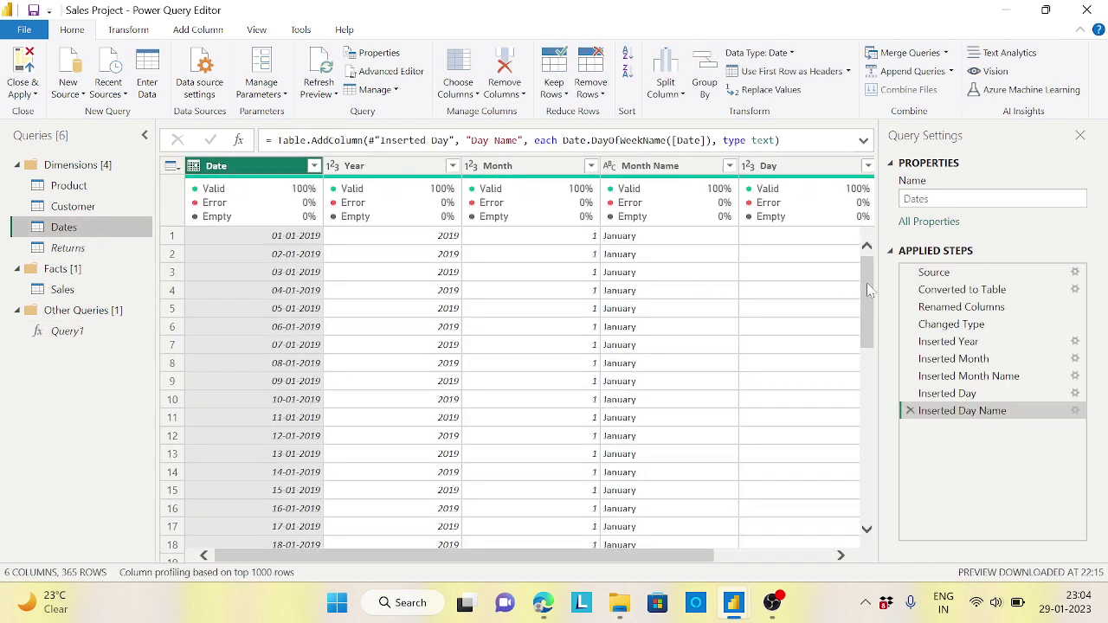
left_click_drag(868, 290, 866, 264)
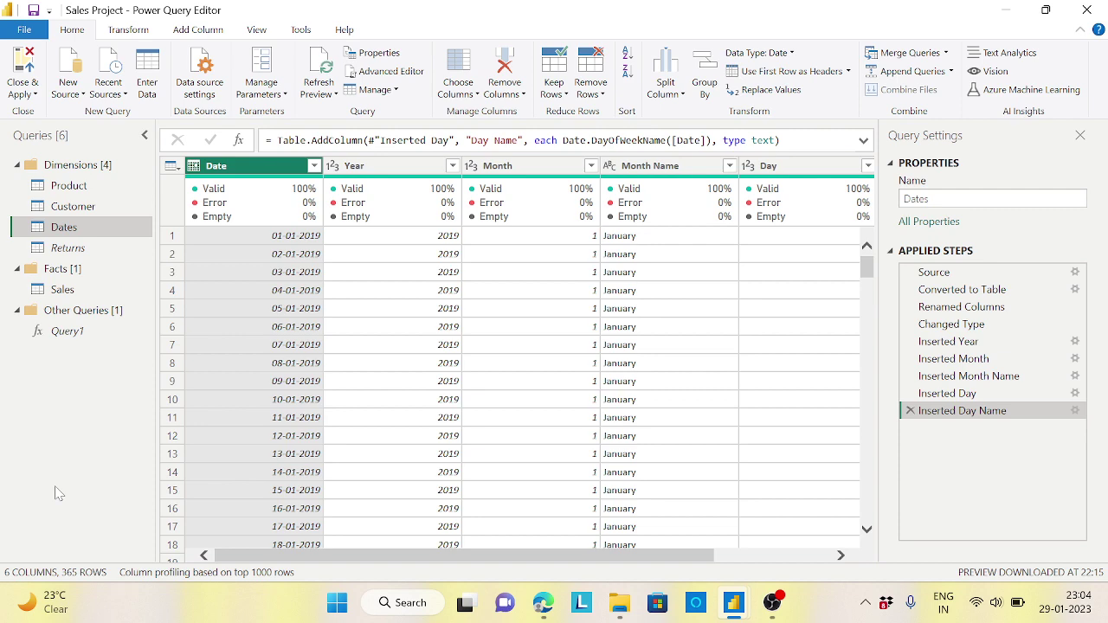
Check the range of Order Date values in the Sales query through its filter list, leaving the filter unchanged
left_click(55, 297)
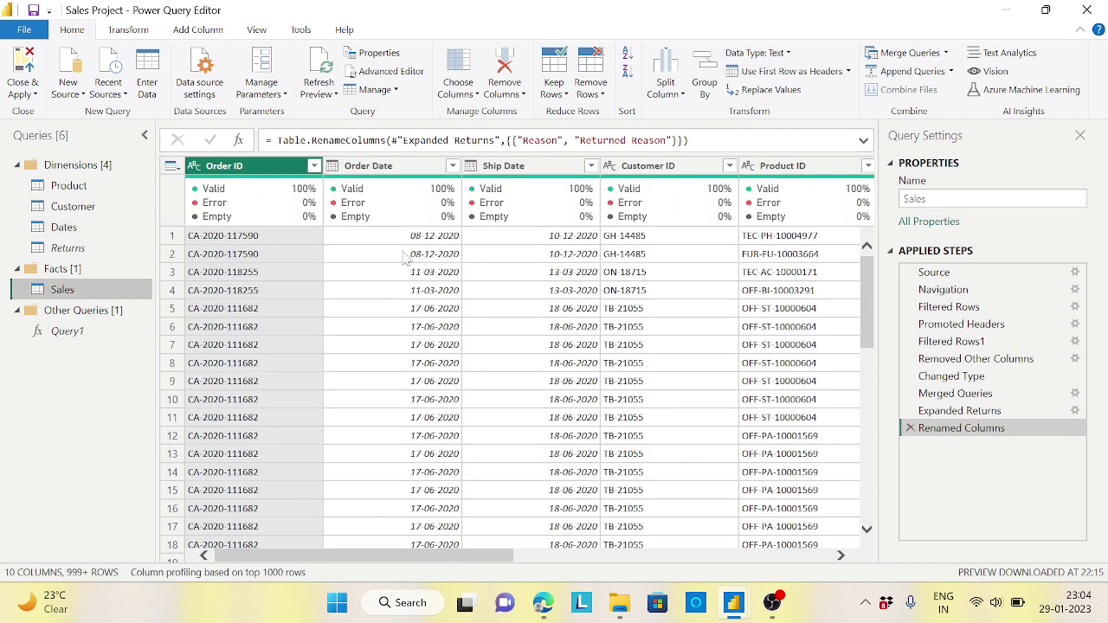
left_click(452, 168)
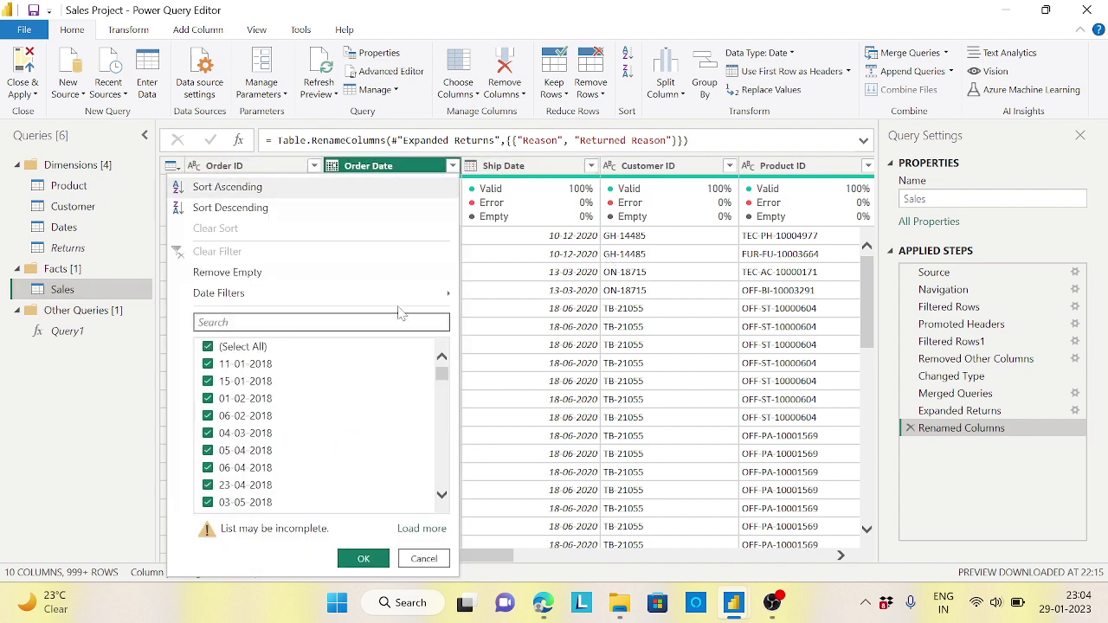
left_click_drag(443, 376, 444, 499)
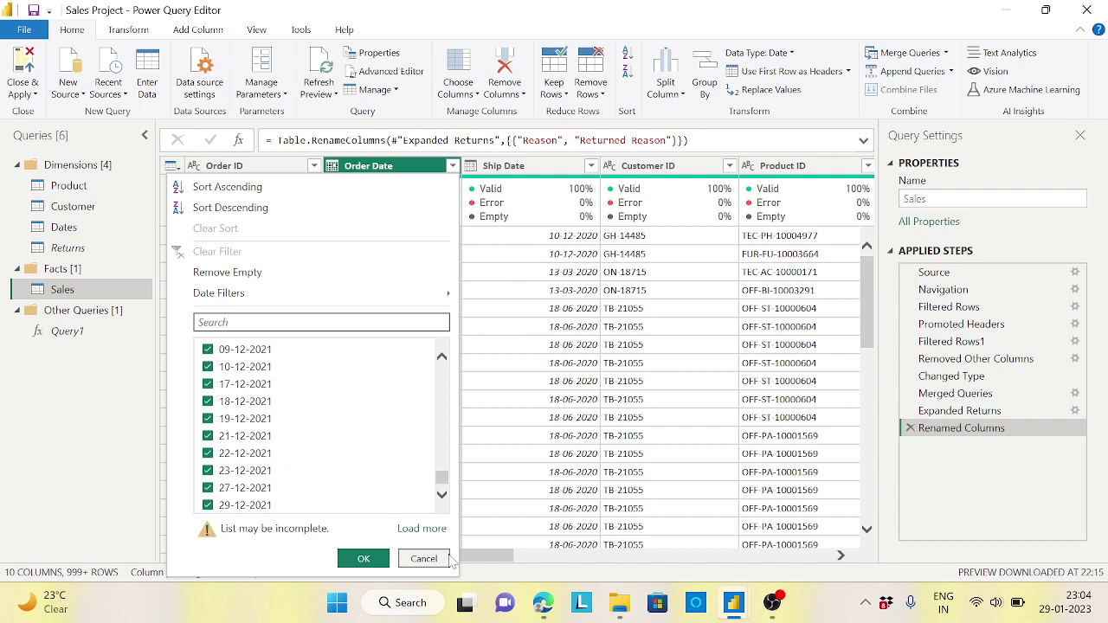
left_click(424, 559)
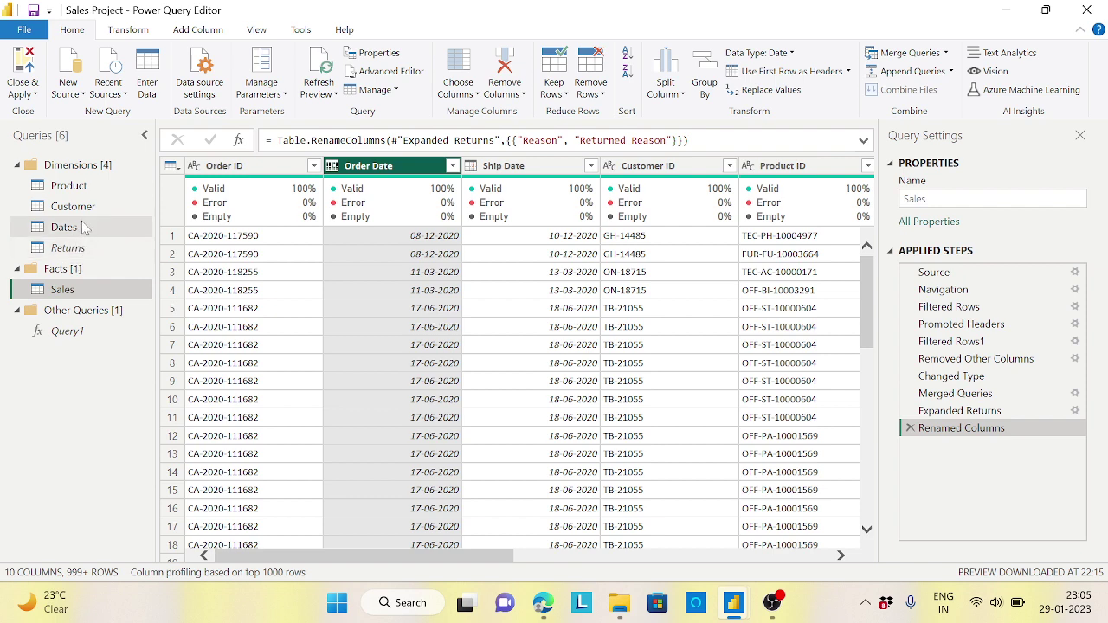
Review the Dates query's M code in the Advanced Editor, focusing on the start date and day count in the Source line
left_click(77, 227)
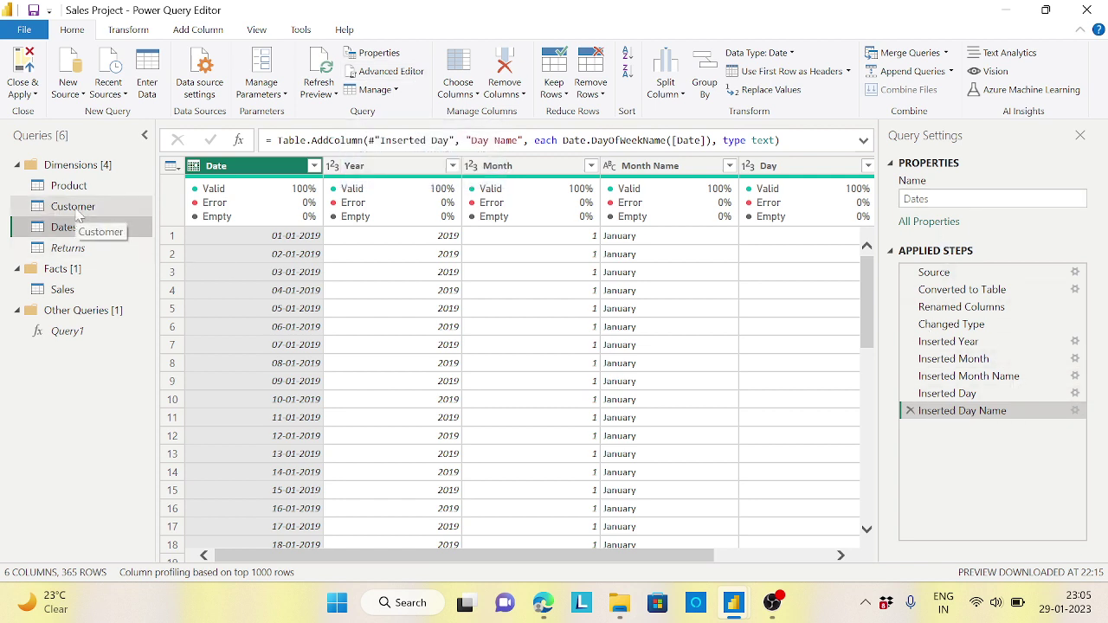
left_click(402, 76)
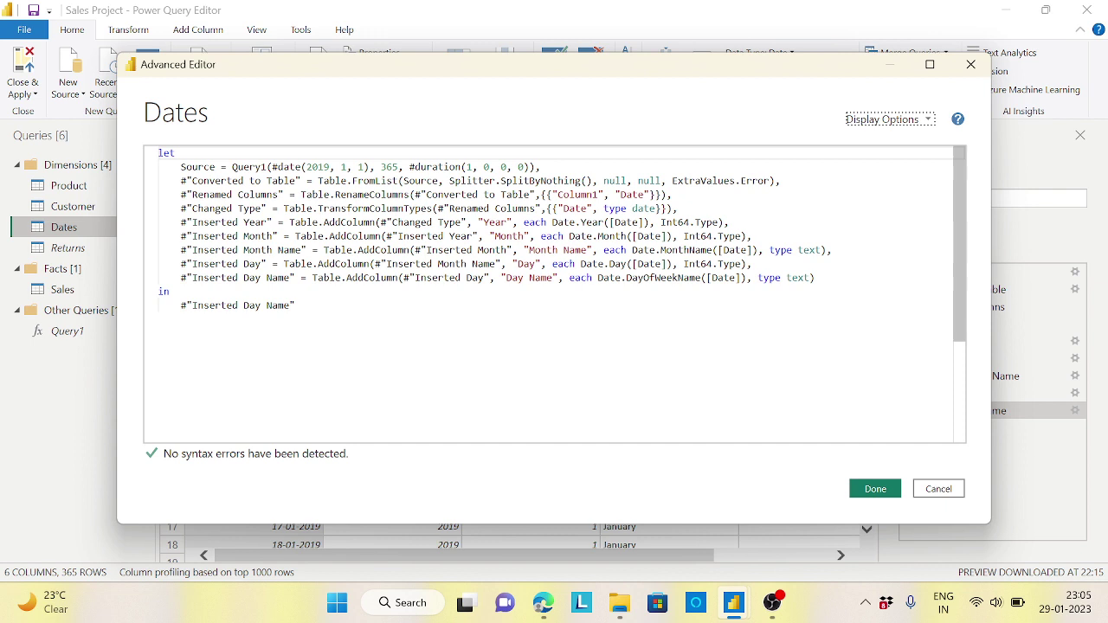
left_click(159, 156)
left_click_drag(159, 154, 295, 306)
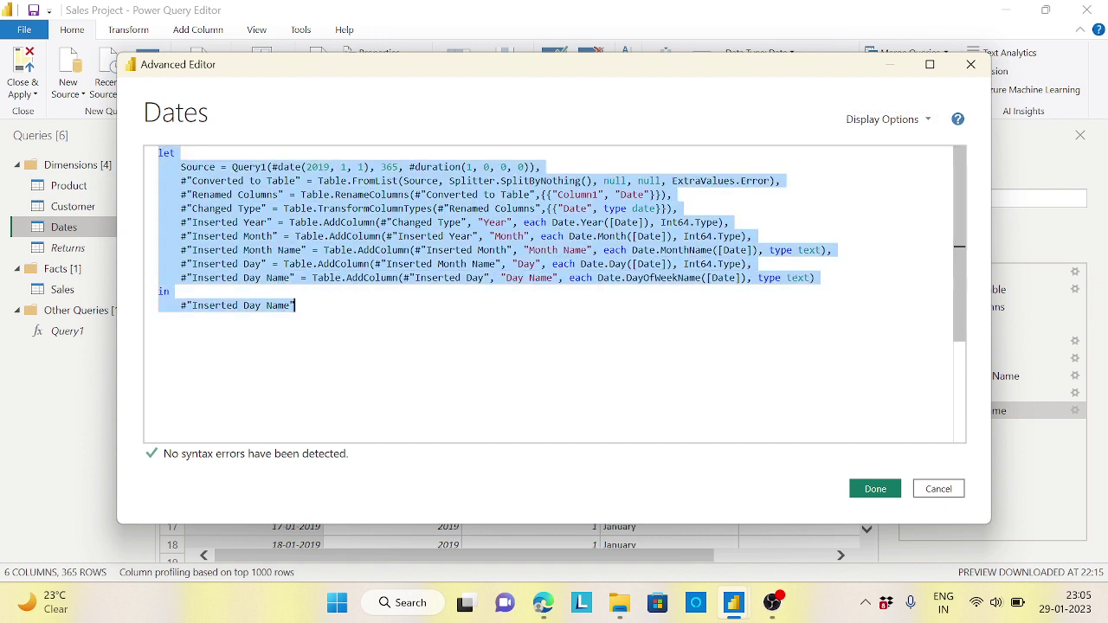
left_click(295, 307)
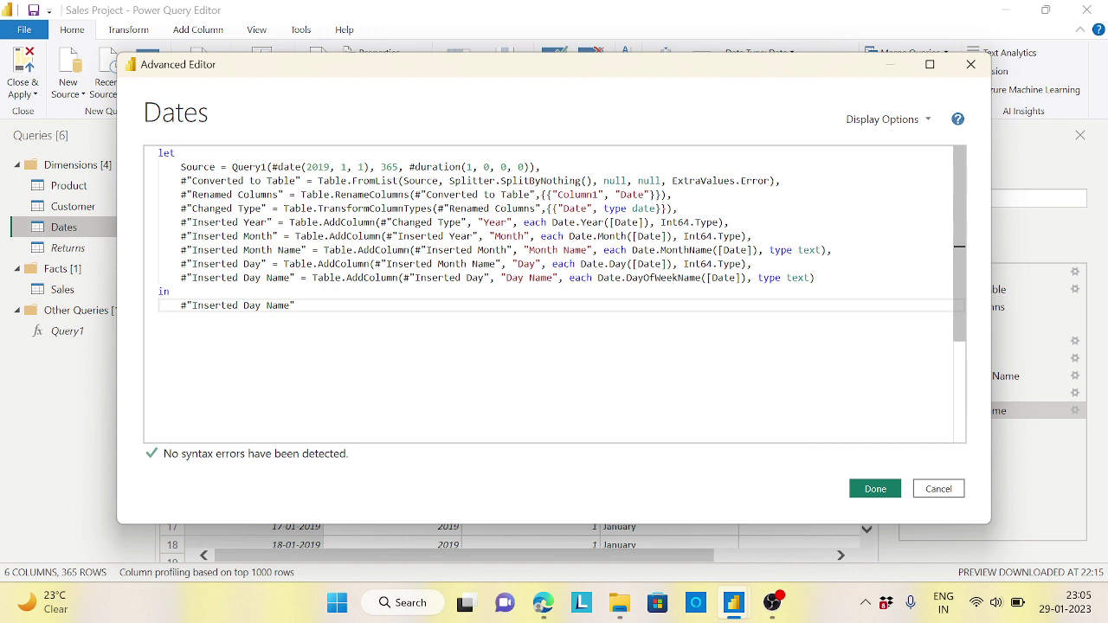
left_click_drag(306, 166, 399, 166)
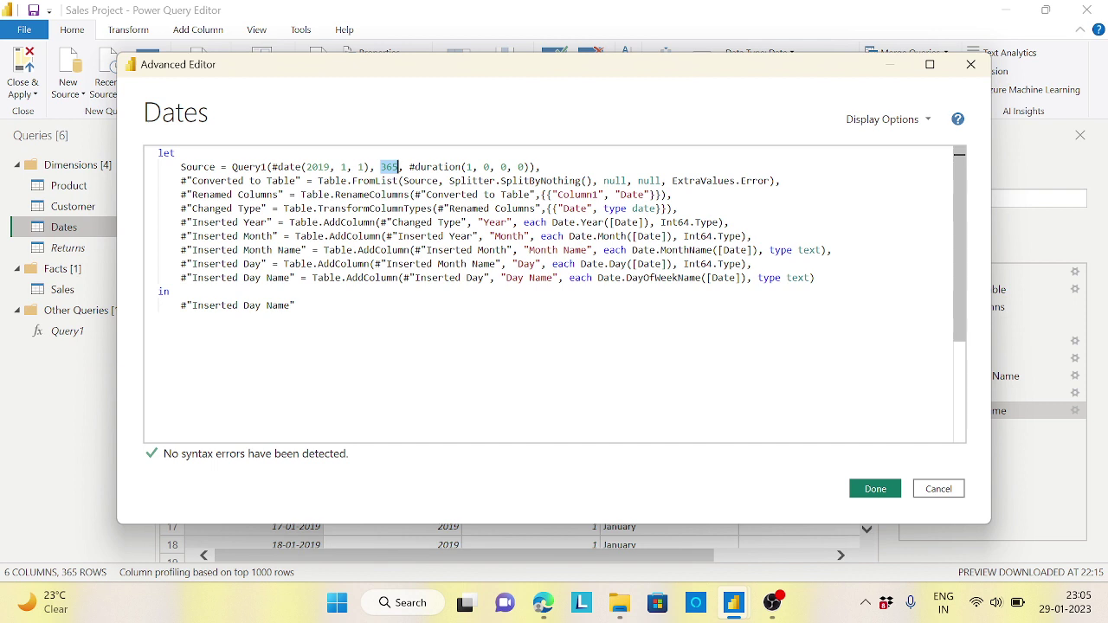
left_click(875, 489)
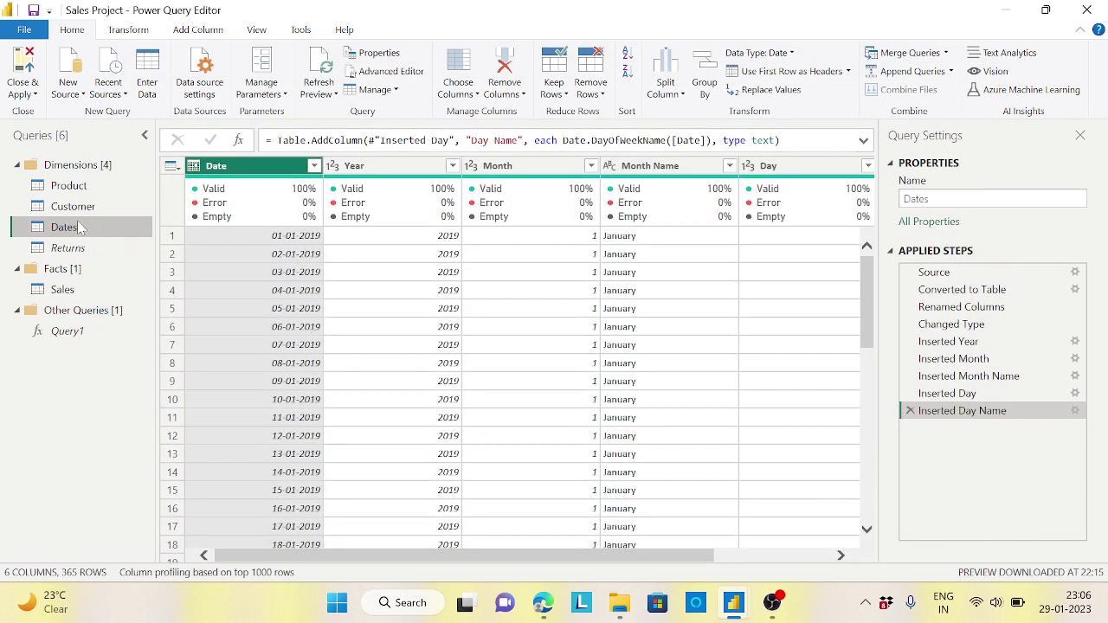
Look over the order and ship date columns in the Sales query and return to the Dates query
left_click(60, 290)
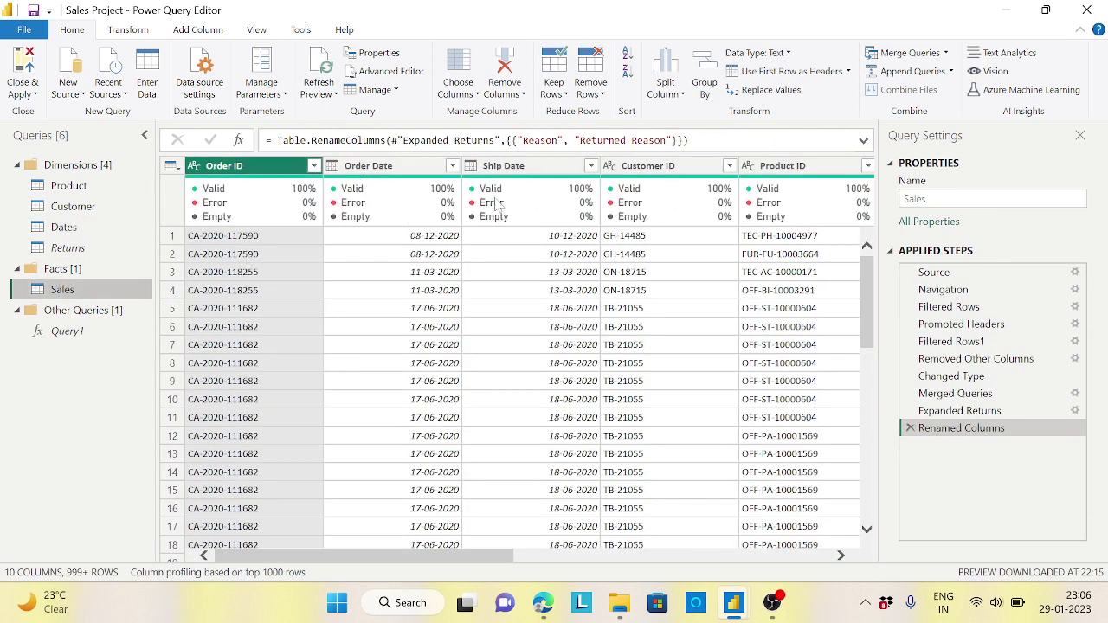
mouse_move(569, 230)
left_click(73, 232)
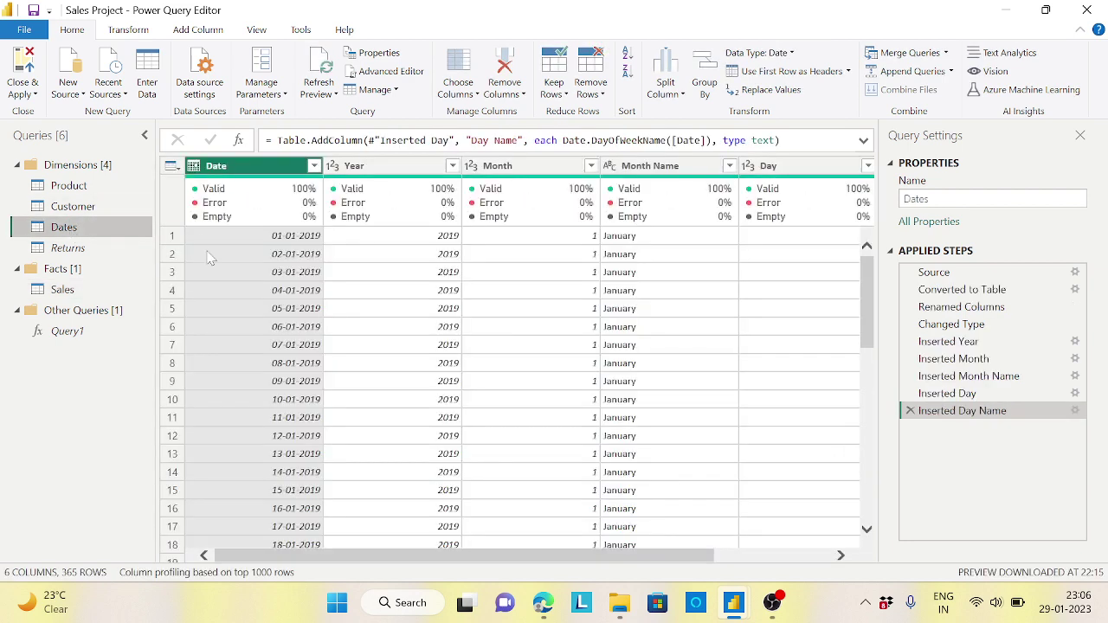
Open the Dates query's M code in the Advanced Editor and insert a blank line above the Source step
left_click(410, 76)
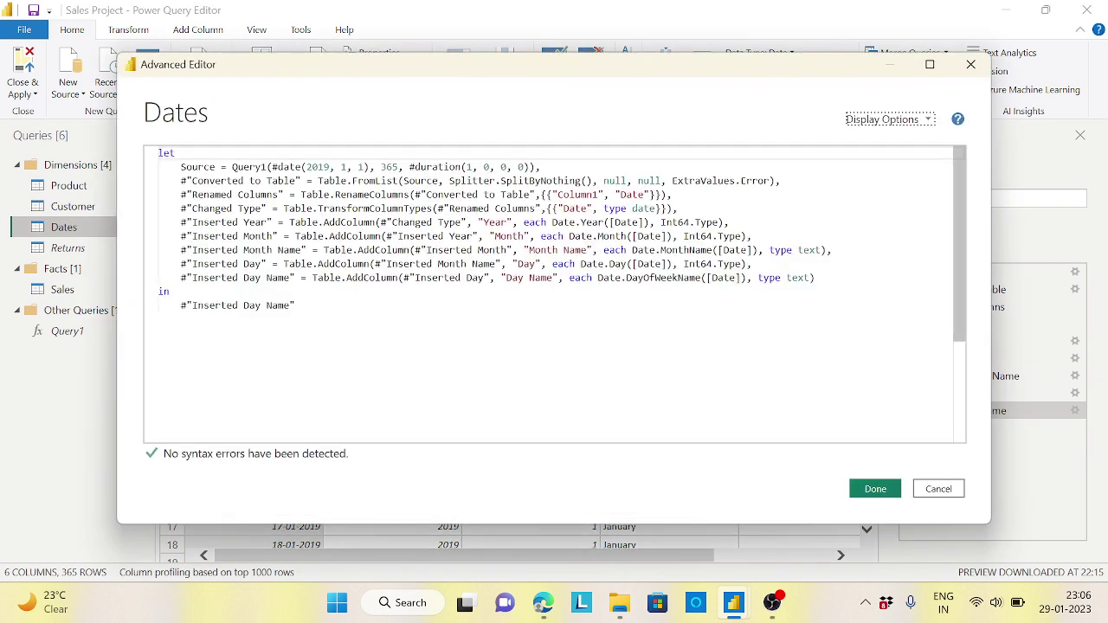
left_click(180, 166)
key("Return")
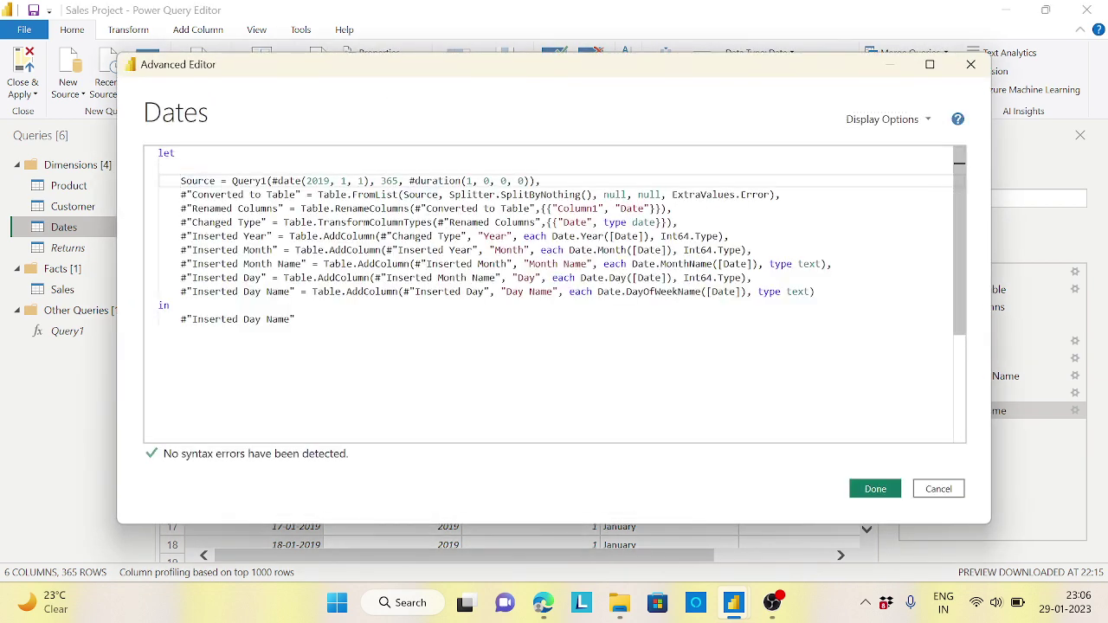
key("Up")
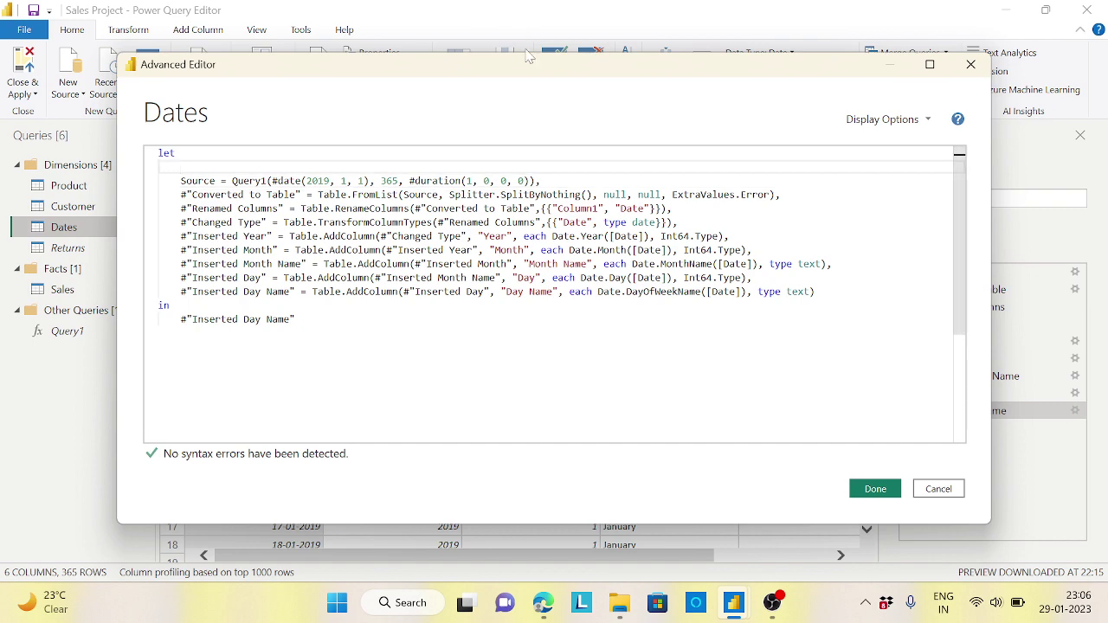
left_click_drag(523, 78, 642, 119)
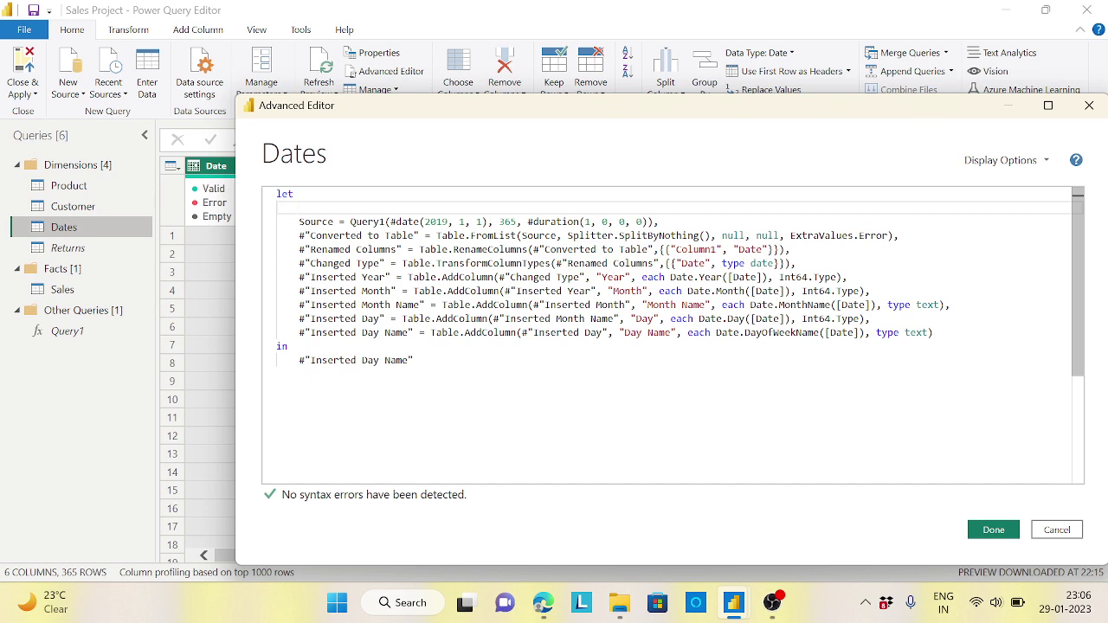
Begin a MinDateSales step on the blank line, assigning it the List.Min function
type("M")
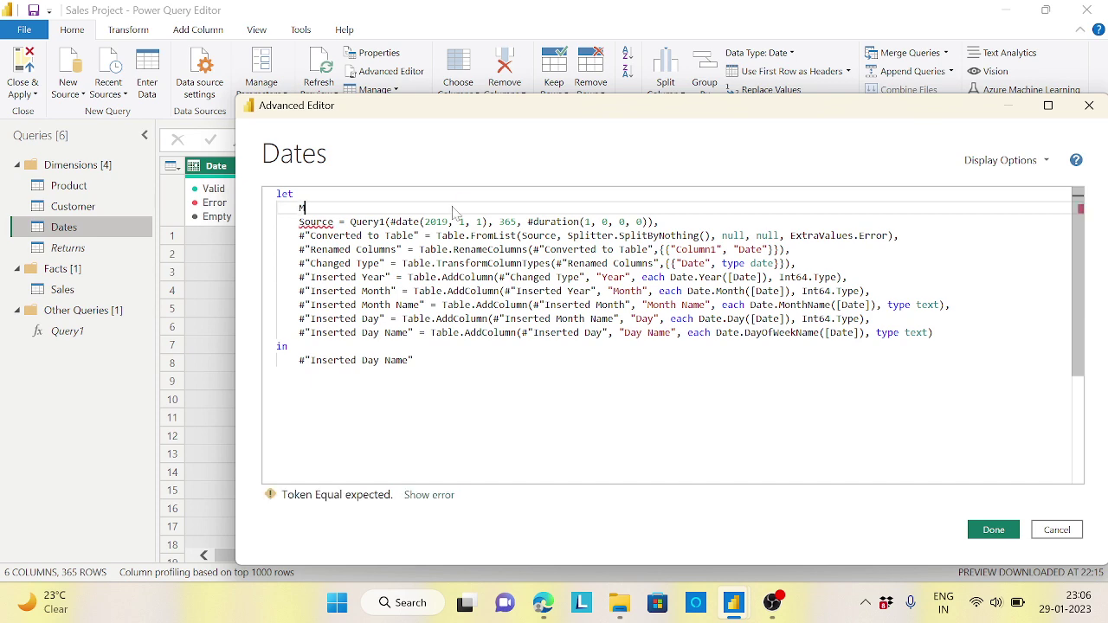
type("inDateSales=")
key("BackSpace")
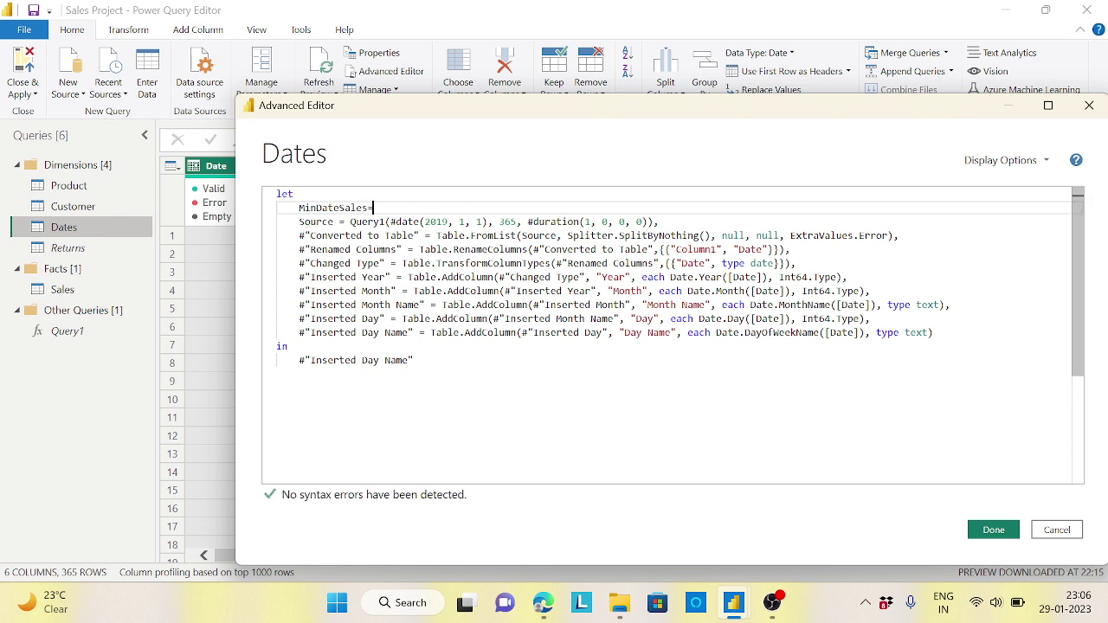
type("Lis")
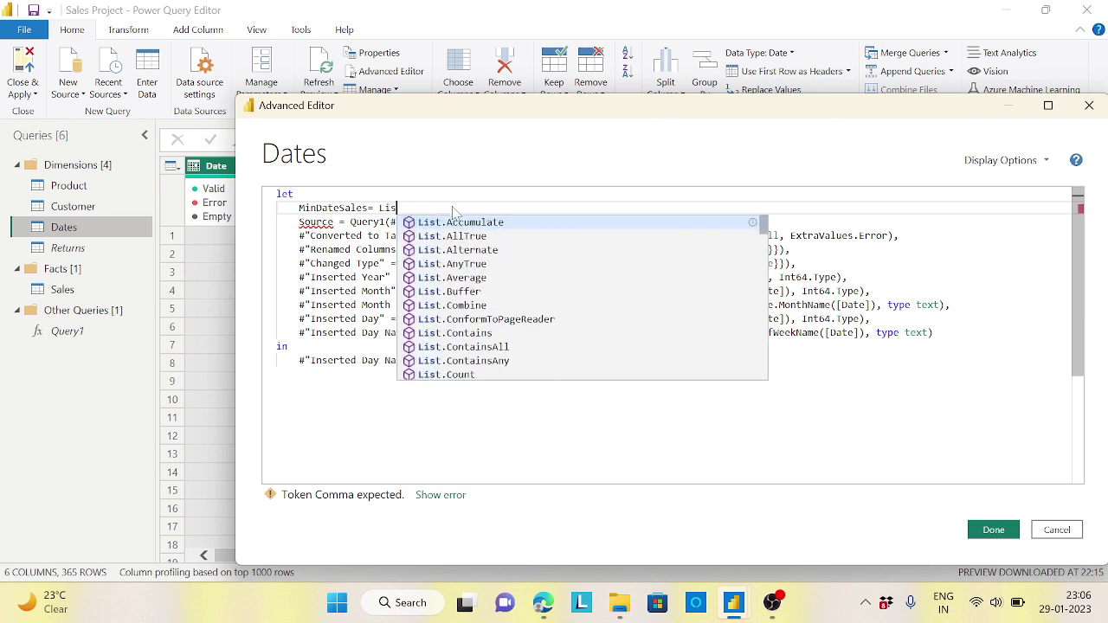
type("t.min")
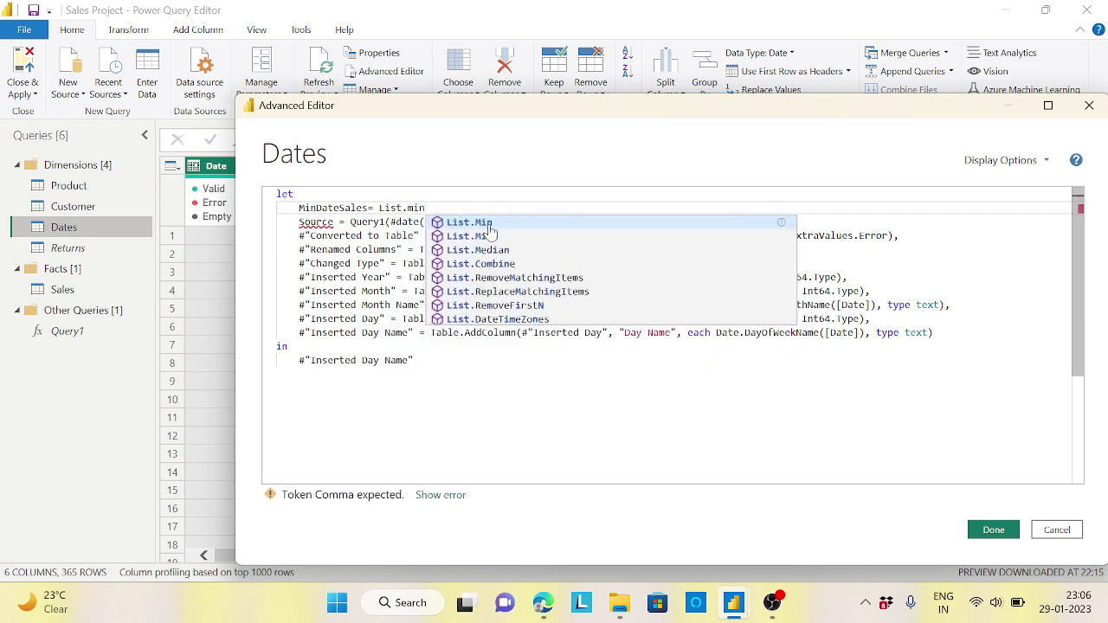
key("Tab")
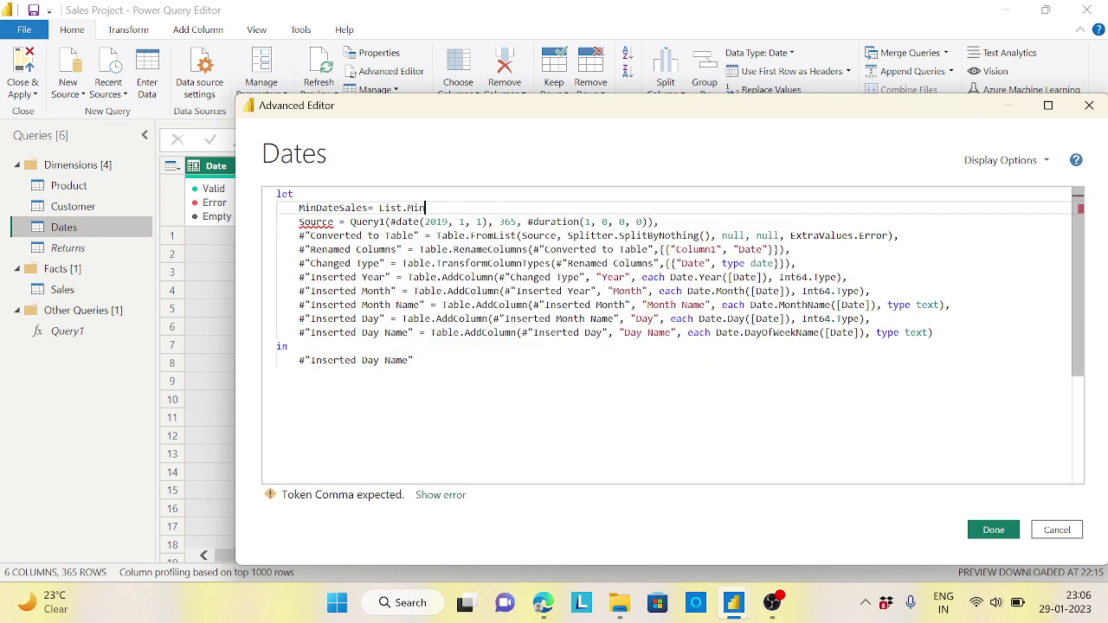
Give List.Min the argument Sales[Order Date] and end the MinDateSales line with a comma
type("(")
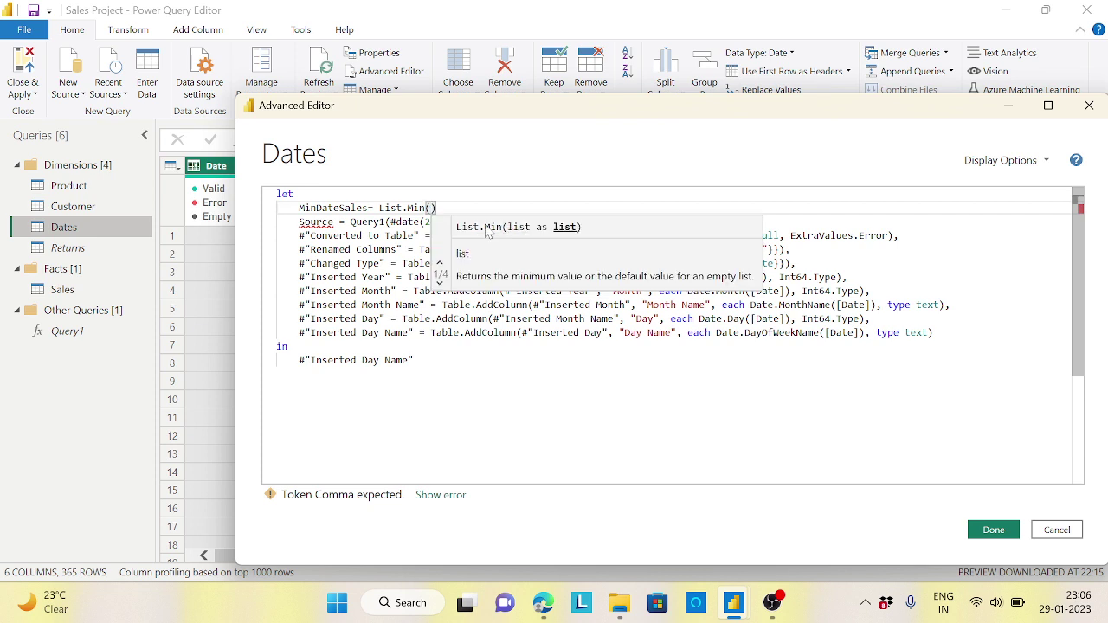
type("Sales")
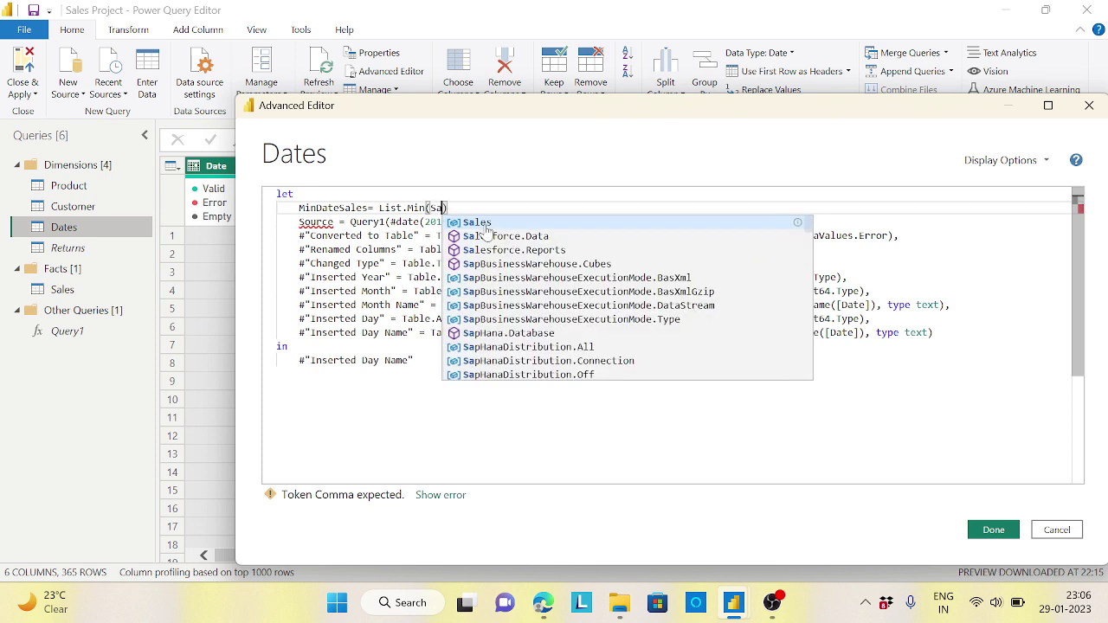
type("[Order")
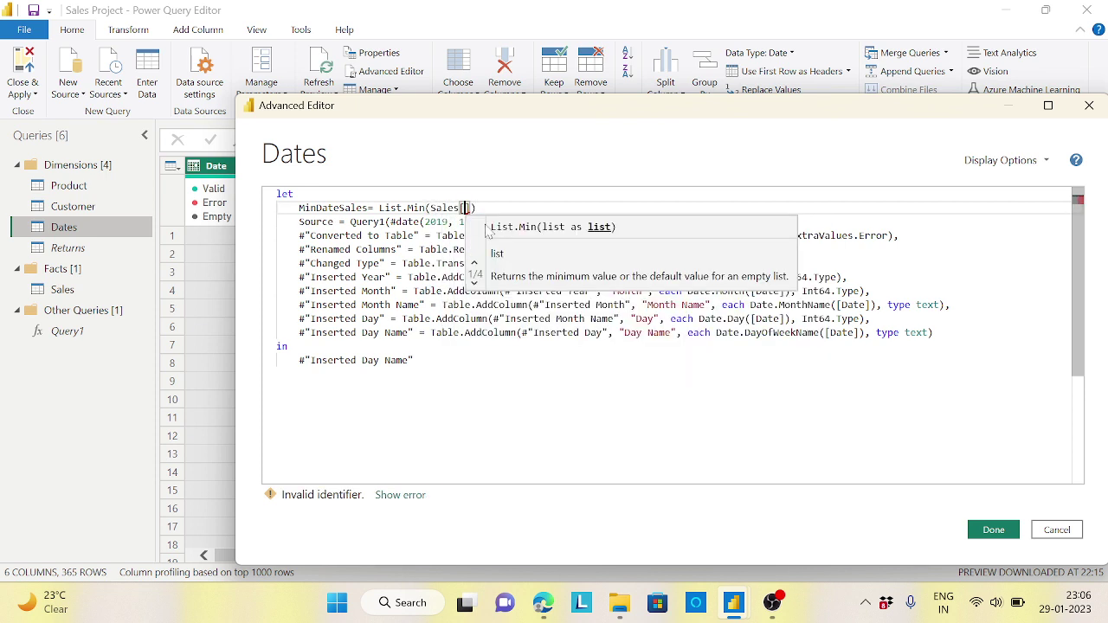
type(" Date")
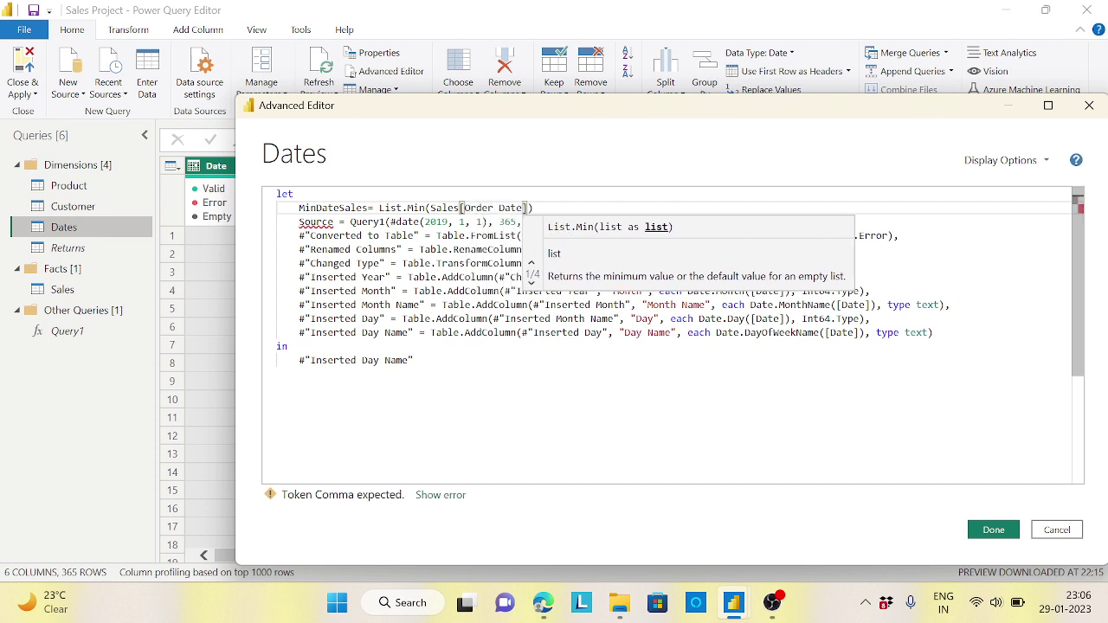
left_click(463, 207)
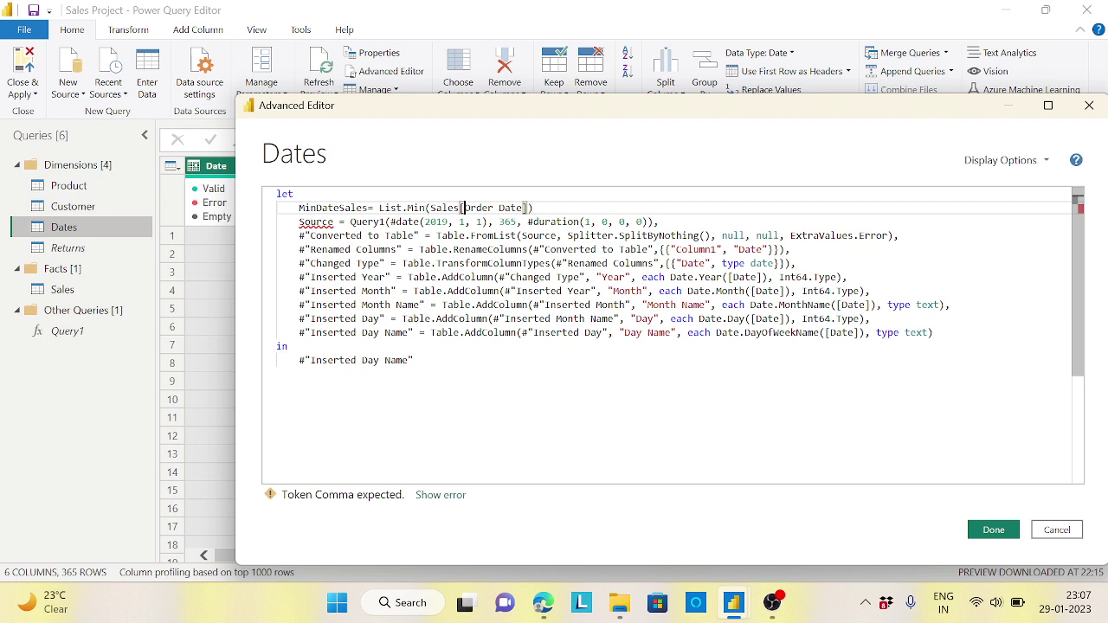
left_click_drag(463, 208, 523, 208)
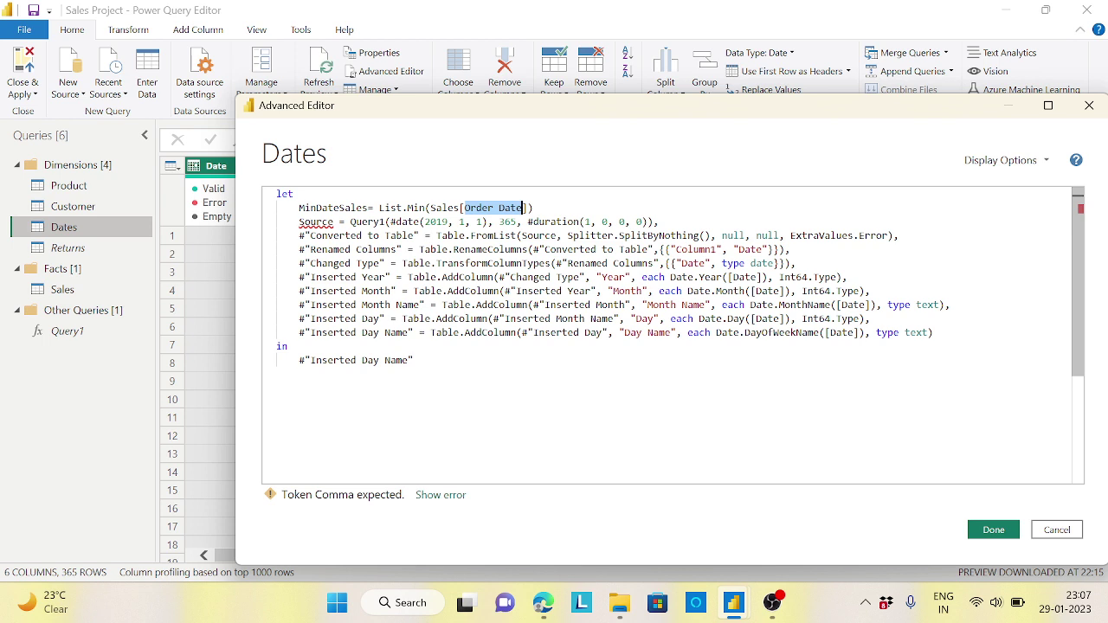
key("End")
type(",")
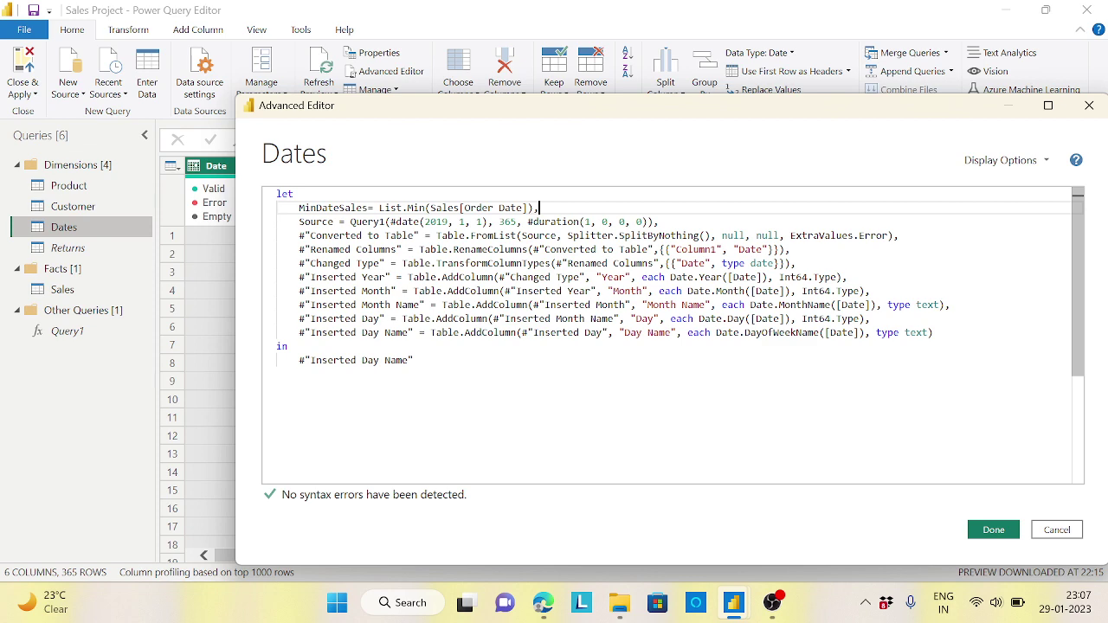
Apply the edited M code and display the output of the MinDateSales applied step
left_click(996, 535)
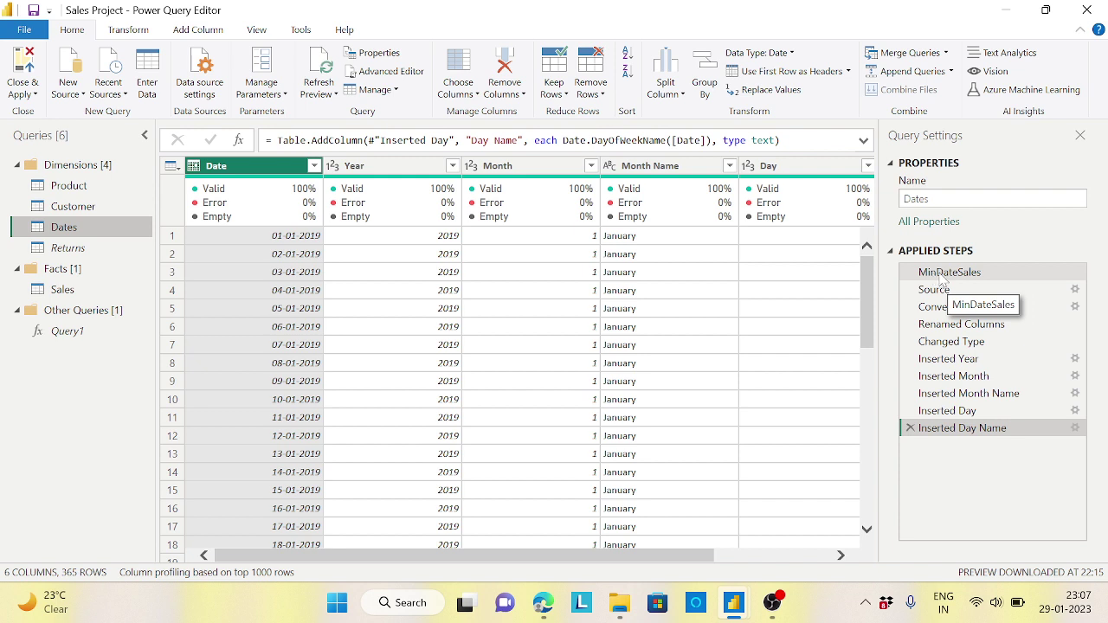
left_click(942, 274)
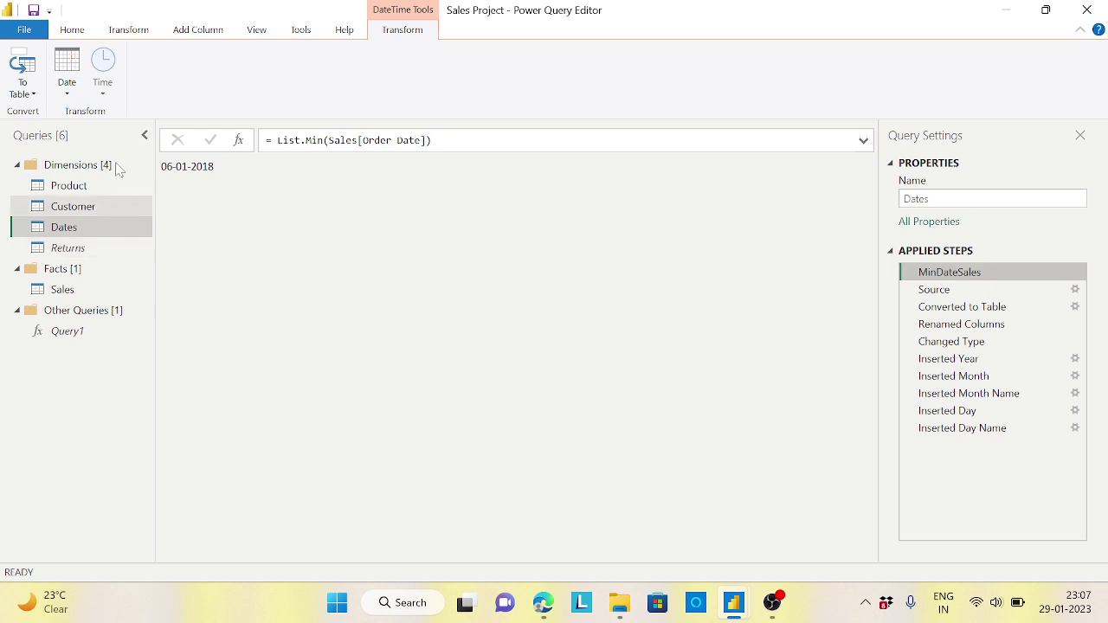
Reopen the Dates query's M code in the Advanced Editor and insert a blank line below the MinDateSales line
left_click(85, 35)
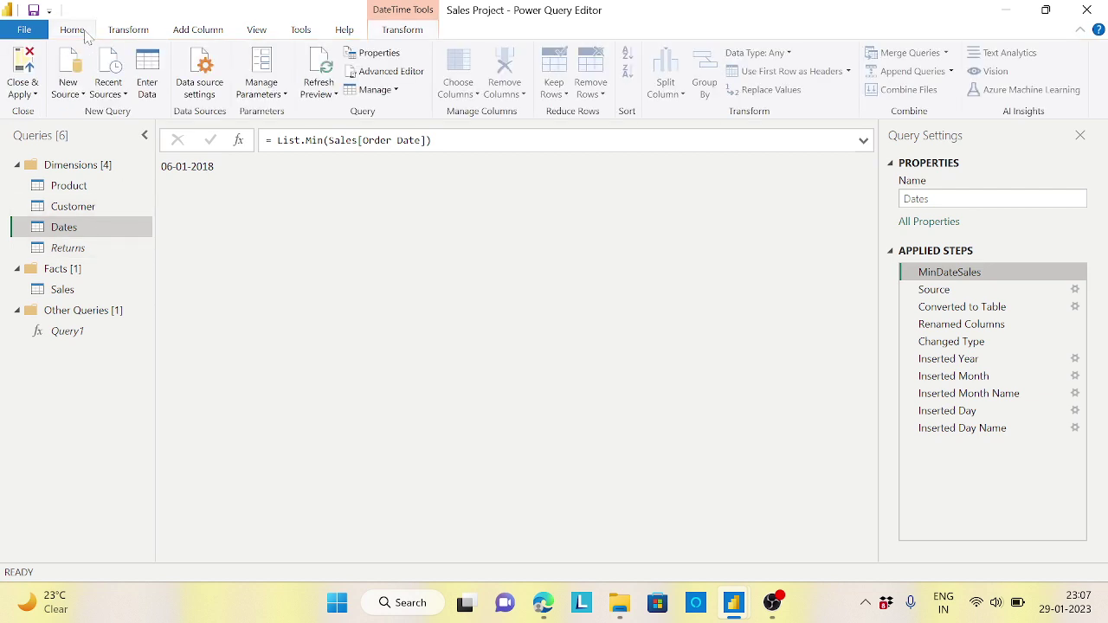
left_click(408, 76)
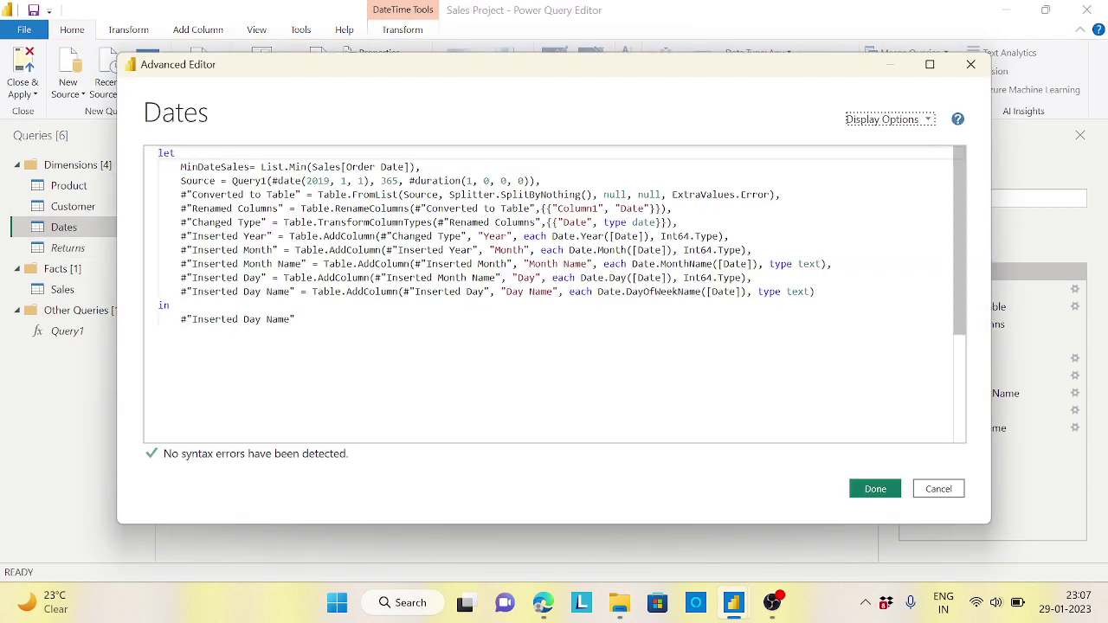
left_click(421, 167)
key("Return")
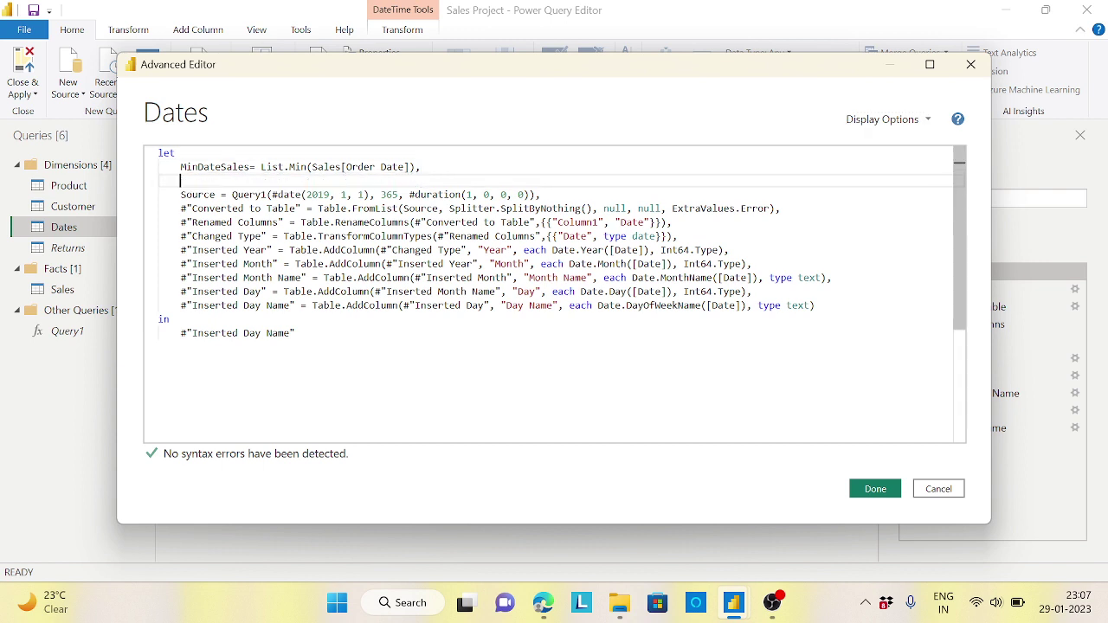
Begin a MaxDateSales step on the blank line, assigning it the List.Max function
type("Ma")
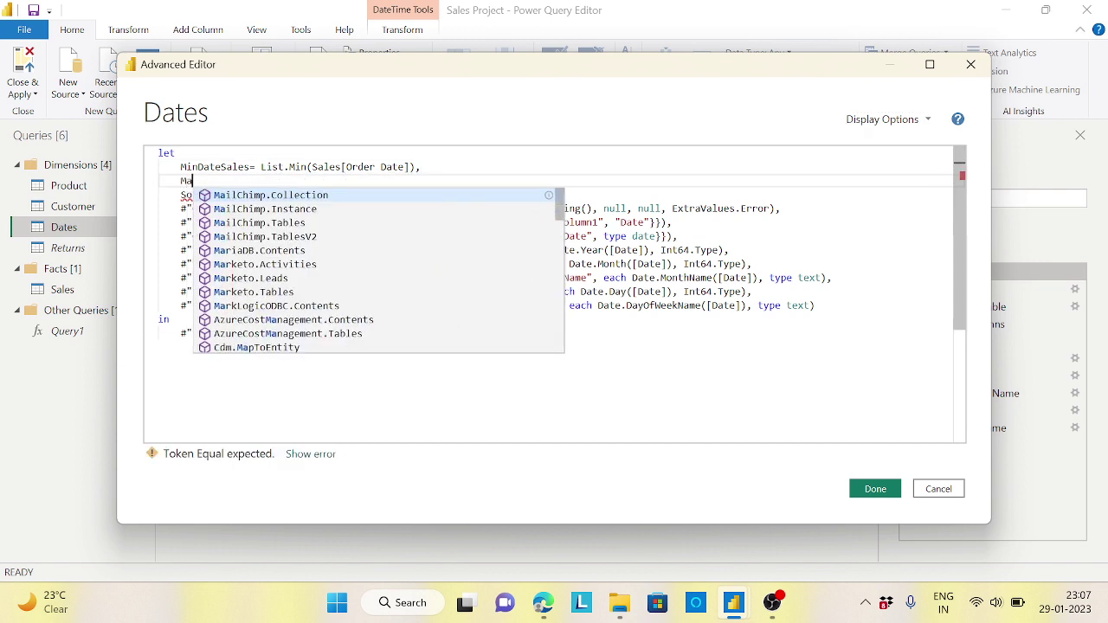
type("xDate")
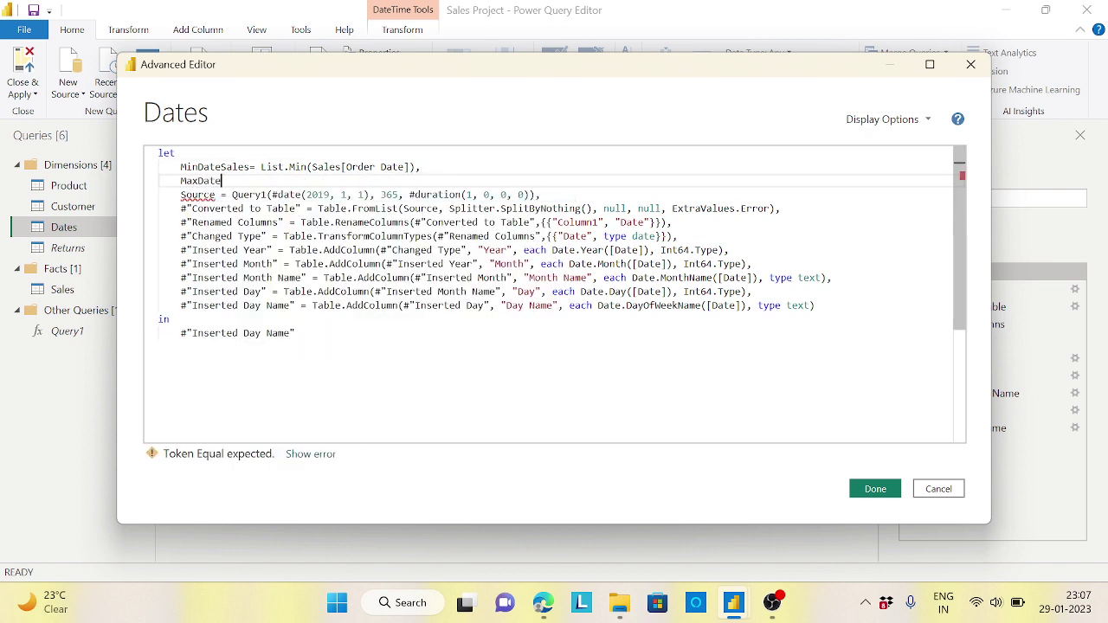
type("Sales=")
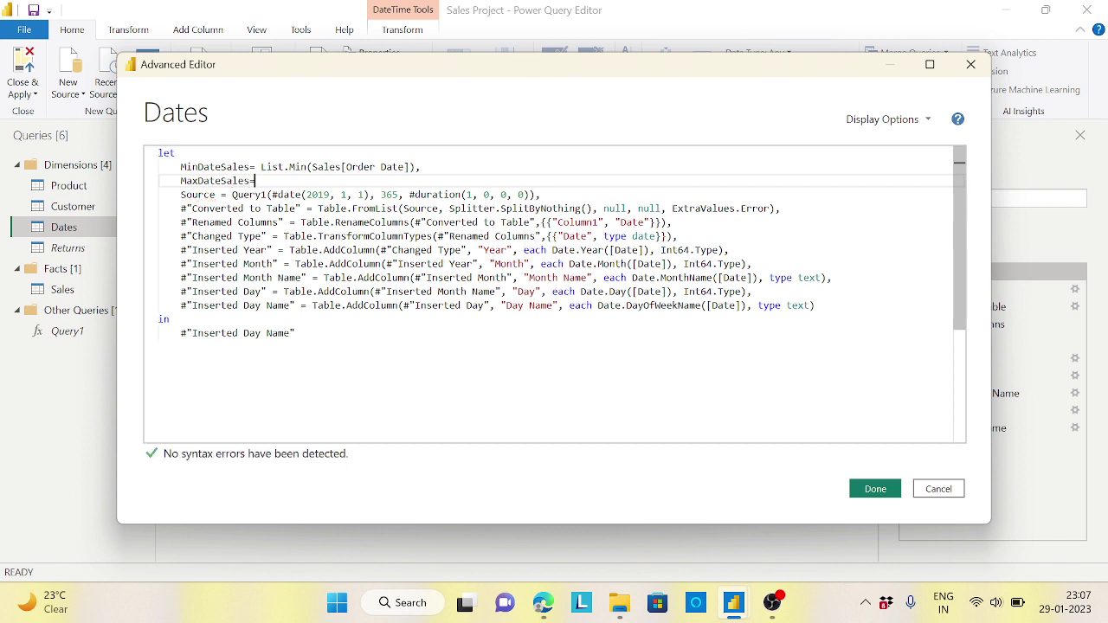
type(" List.n")
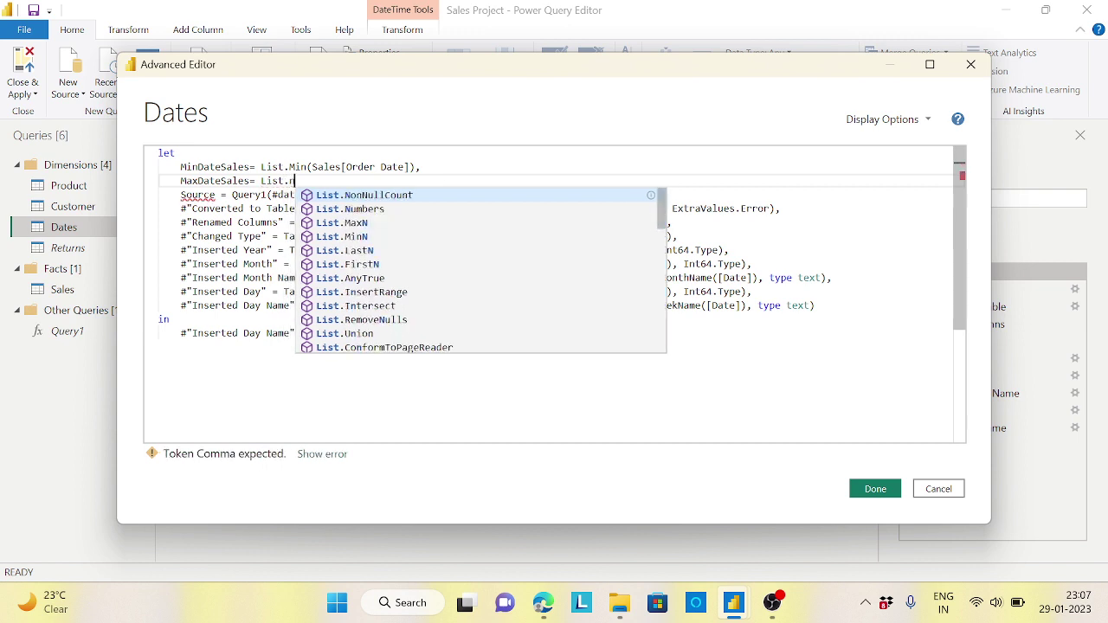
key("Escape")
key("BackSpace")
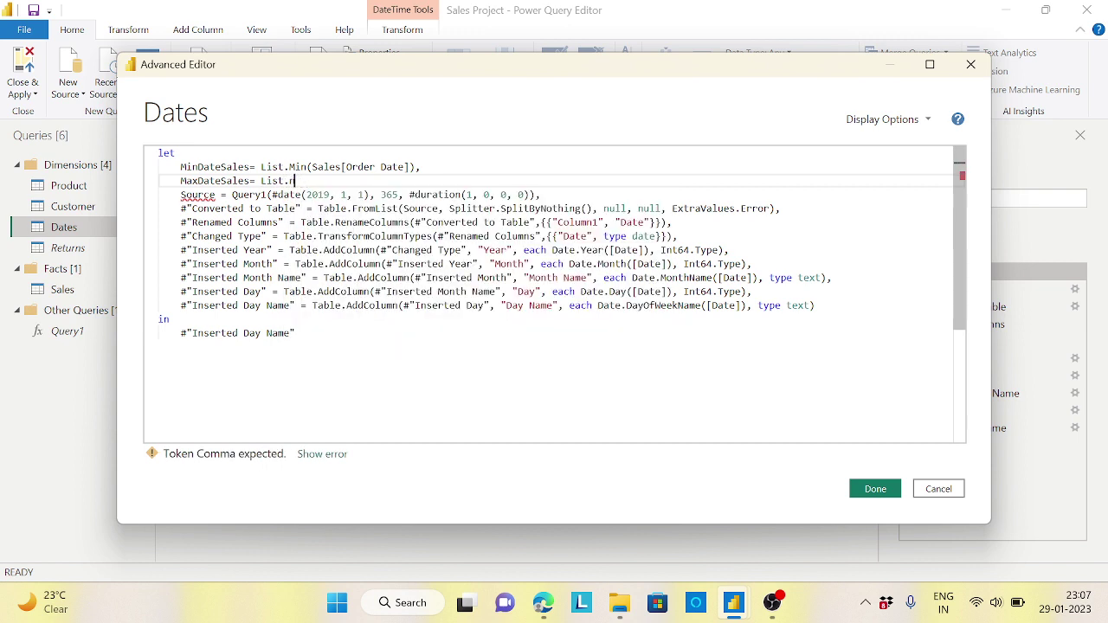
type("Max")
key("Escape")
type("(")
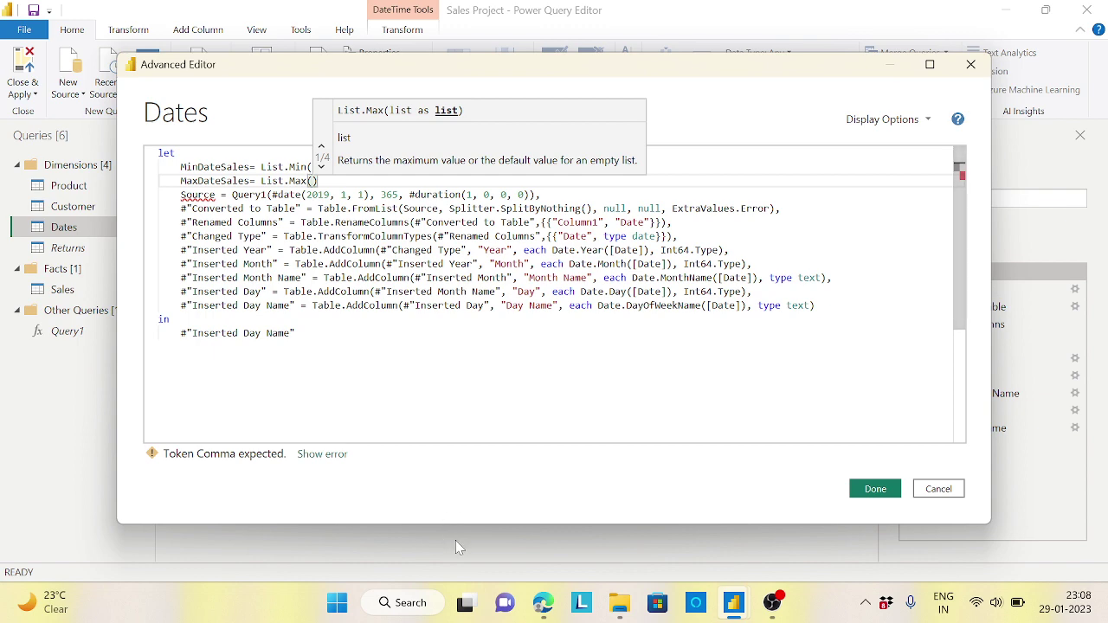
Switch to Notepad and write the labels "Order date" and "Ship date", separated by a blank line
left_click(422, 597)
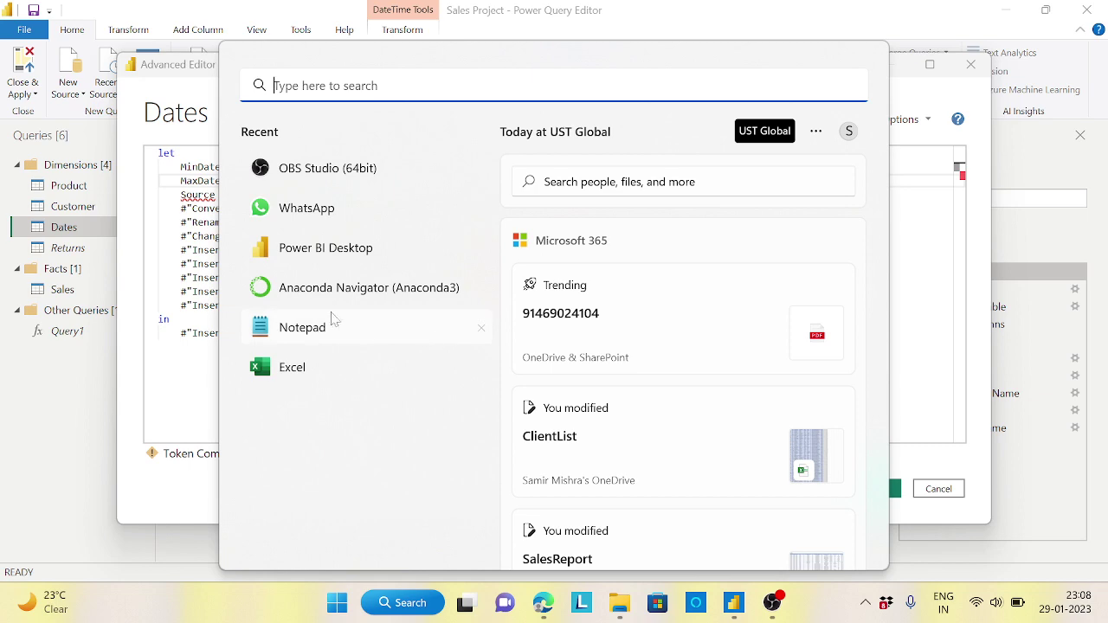
left_click(317, 332)
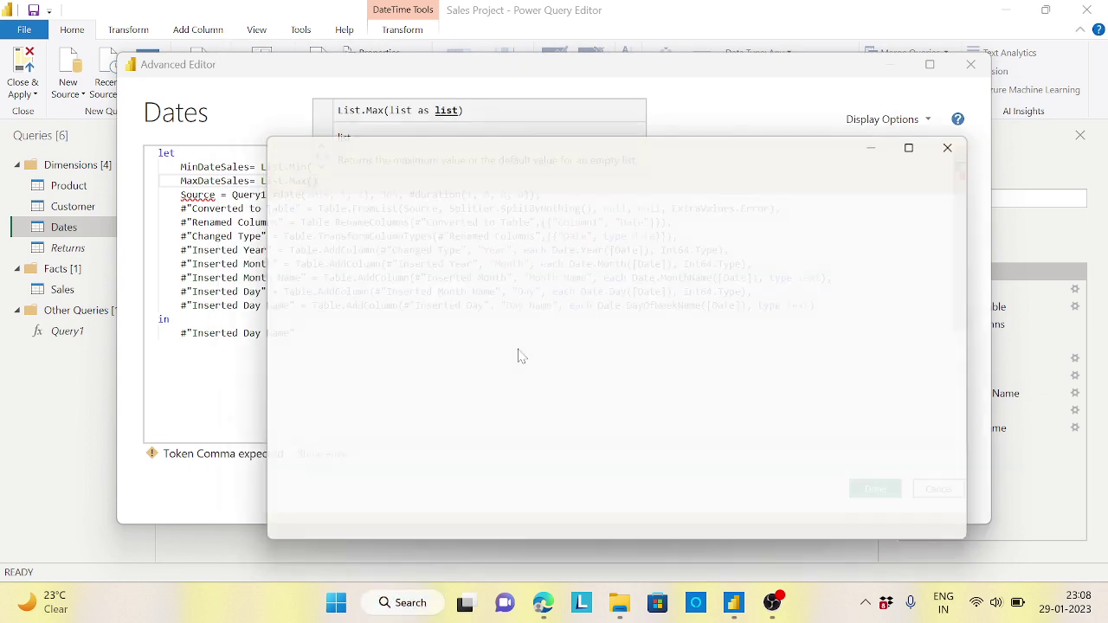
type("Order date")
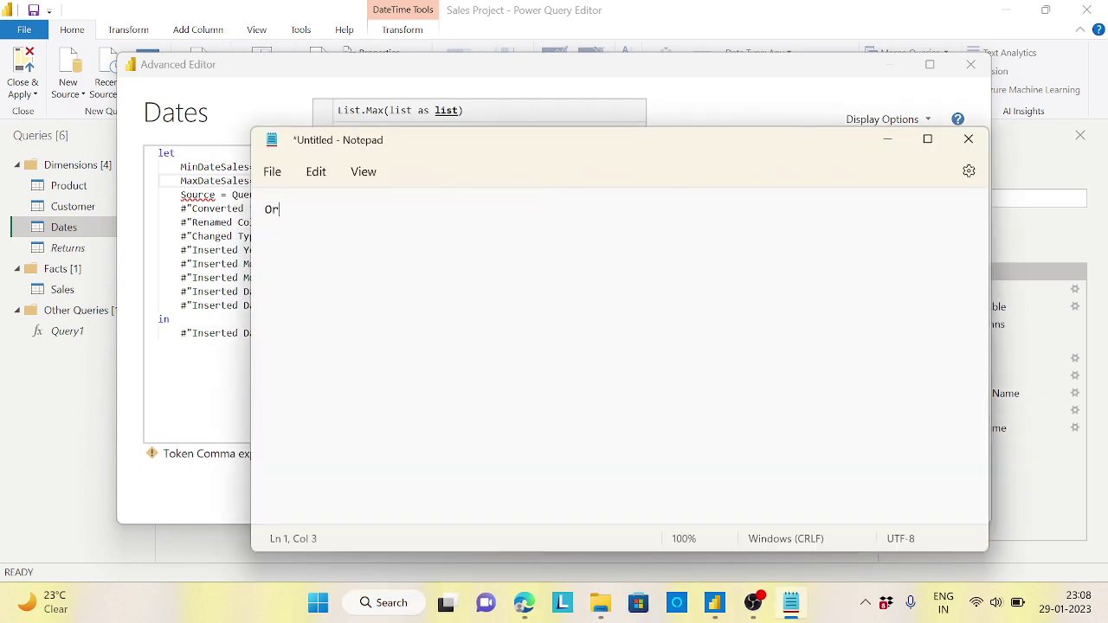
key("Return")
key("Return")
type("ship date")
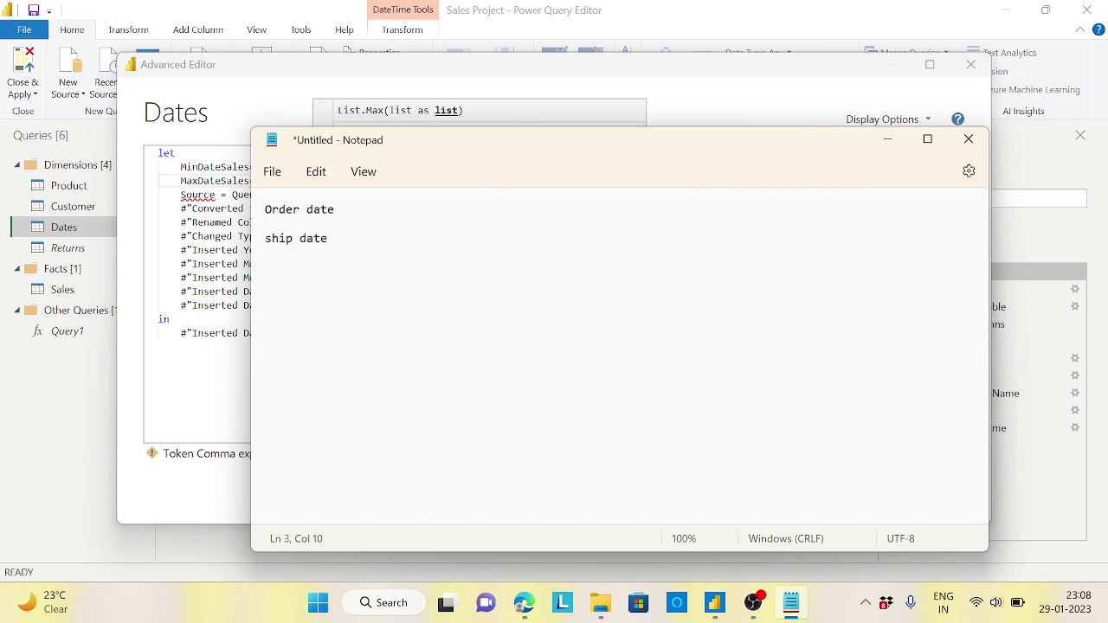
left_click(271, 238)
key("BackSpace")
type("S")
Add "--- 29/01/2023" after the Order date label, and select and copy that label
left_click(335, 210)
type("--- 29/01/2023")
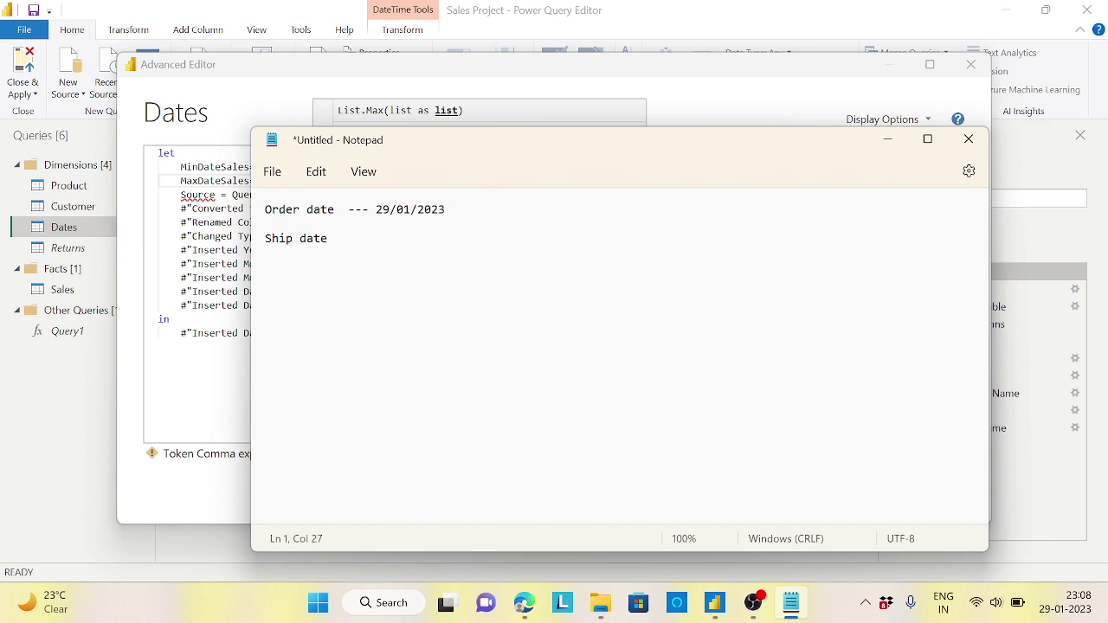
key("Home")
key("shift+Right")
key("shift+Right")
key("shift+Right")
key("shift+Right")
key("shift+Right")
key("shift+Right")
key("shift+Right")
key("shift+Right")
key("shift+Right")
key("shift+Right")
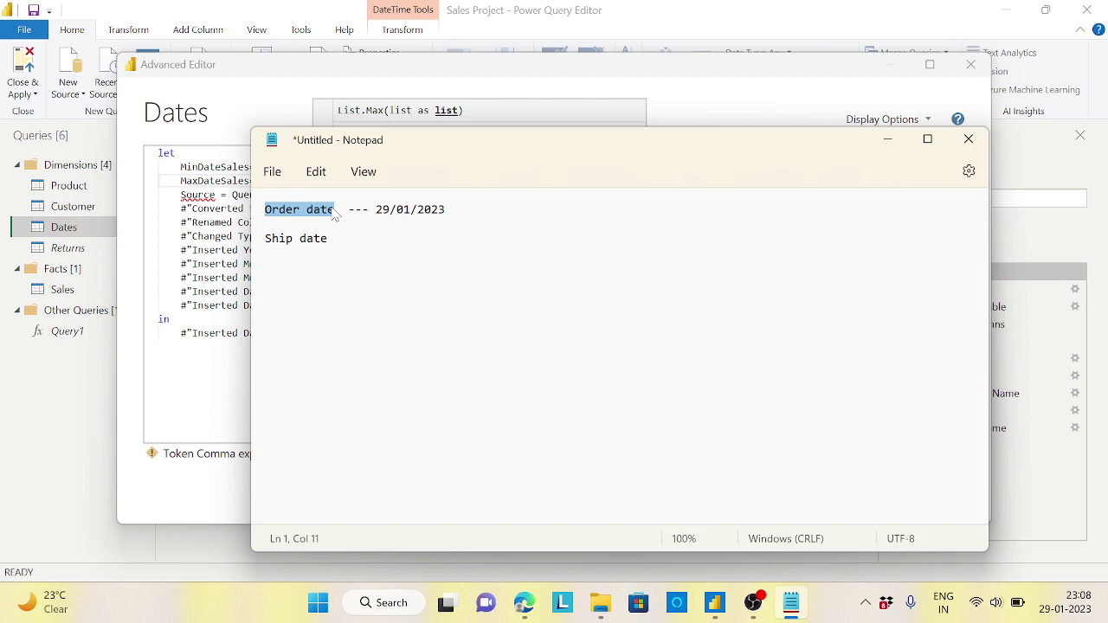
key("ctrl+c")
Complete the Ship date line with "--- 02/02/2023", consulting the system calendar for a suitable date
left_click(328, 238)
type("---")
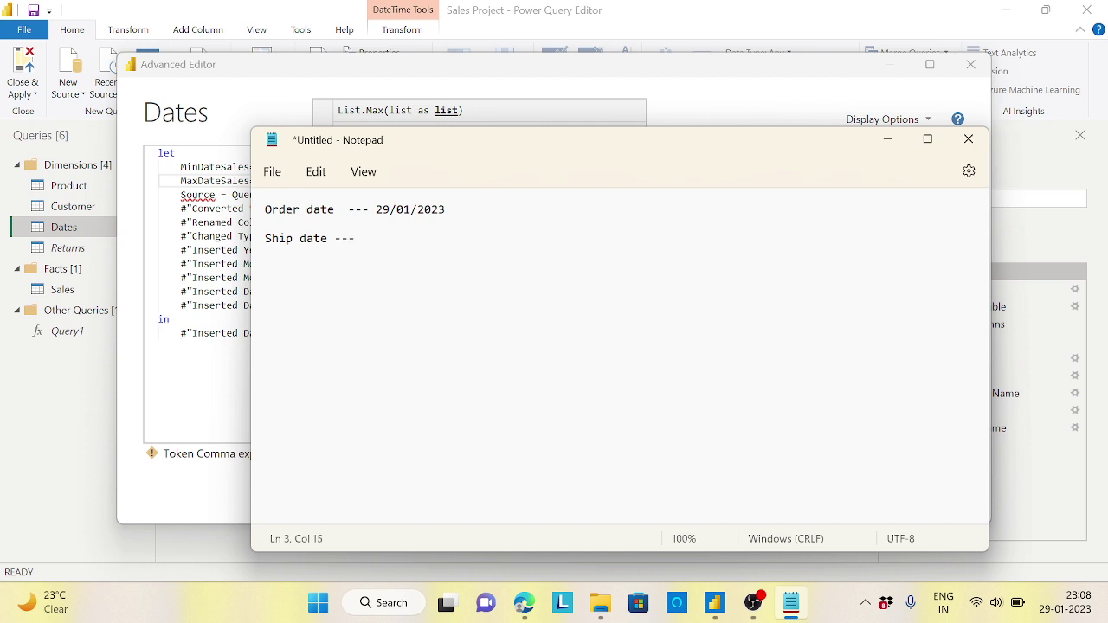
left_click(1066, 602)
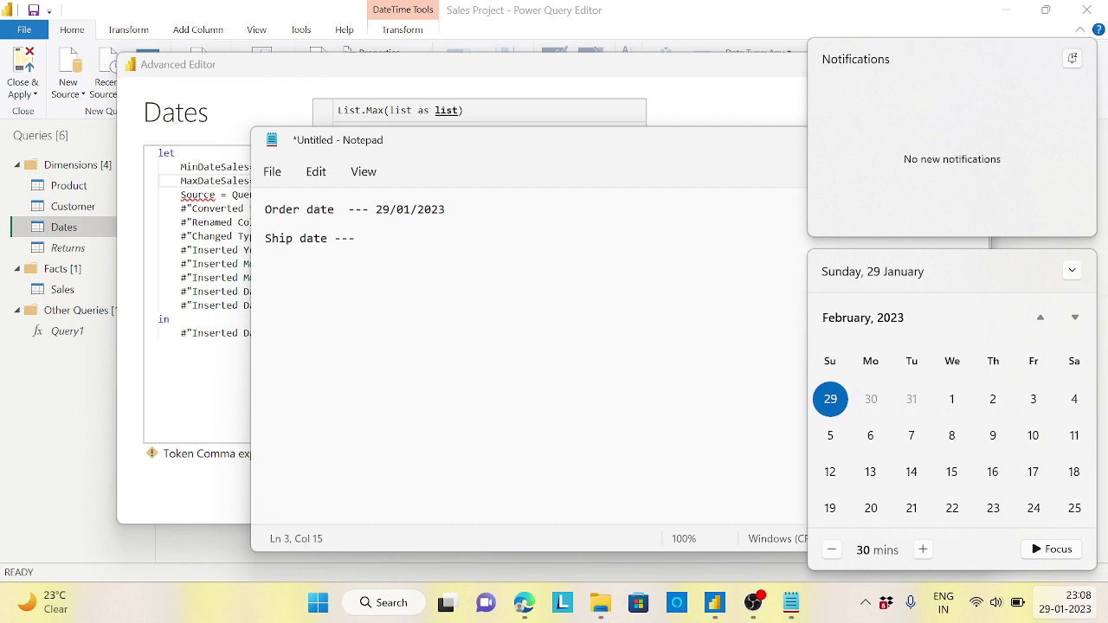
key("Escape")
type("02/02")
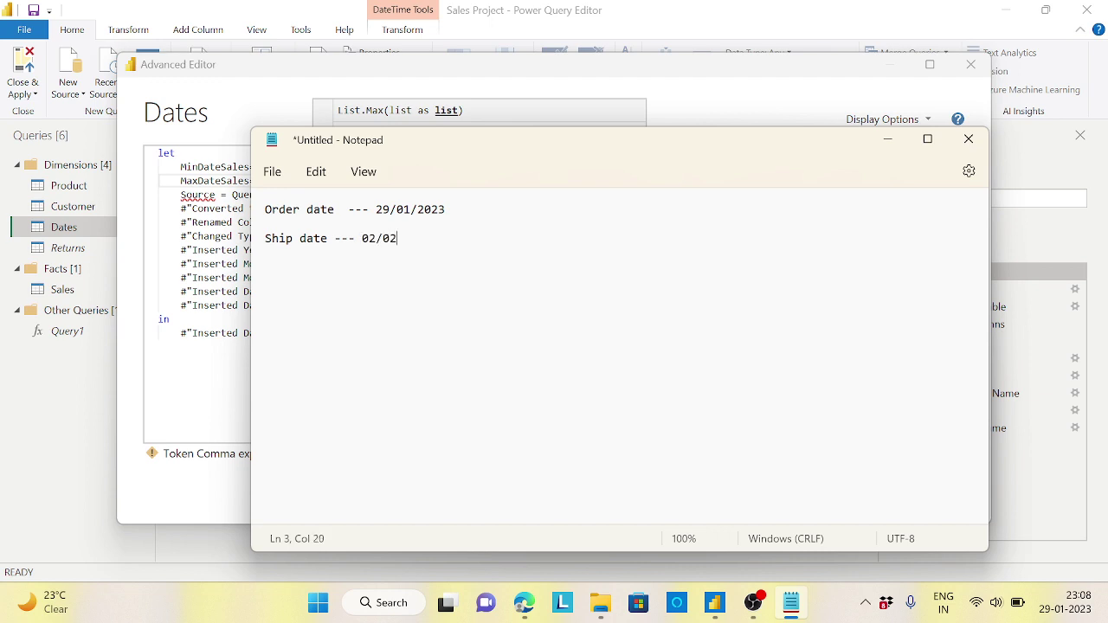
type("/2023")
Point out the Order date label and its date, moving the Notepad window aside to reveal the M code
triple_click(262, 209)
left_click(289, 209)
left_click_drag(265, 209, 334, 210)
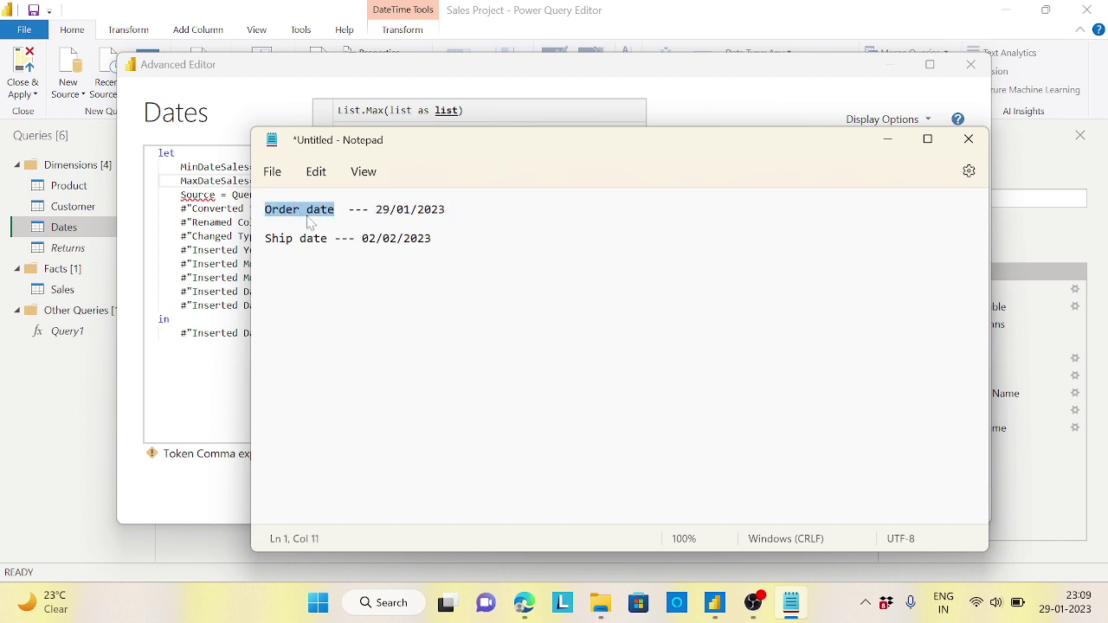
left_click_drag(510, 148, 637, 180)
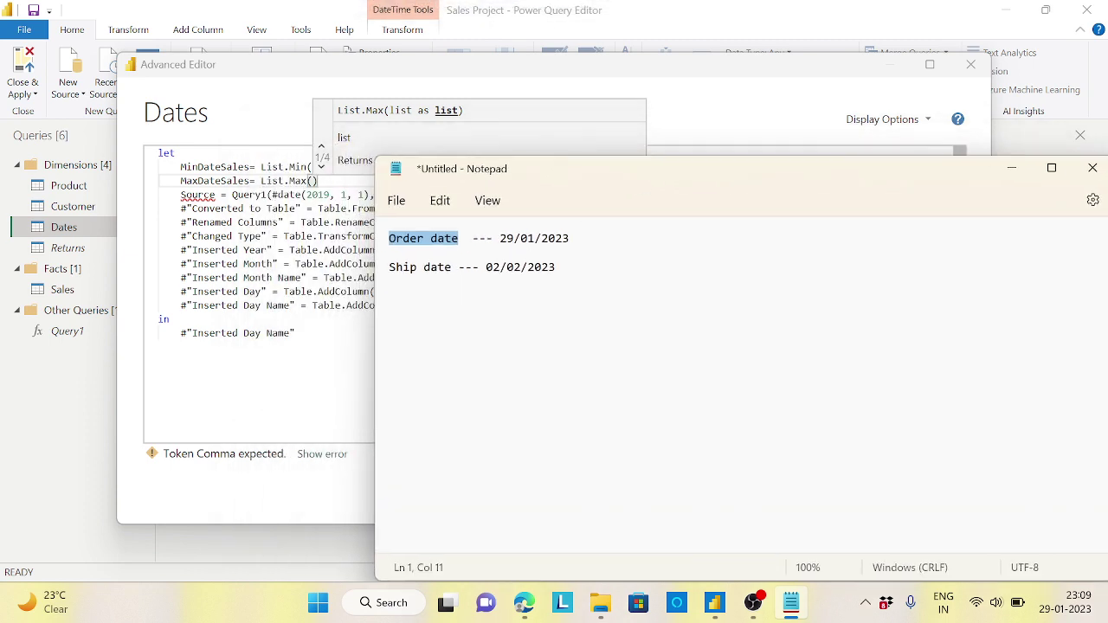
left_click_drag(500, 238, 568, 238)
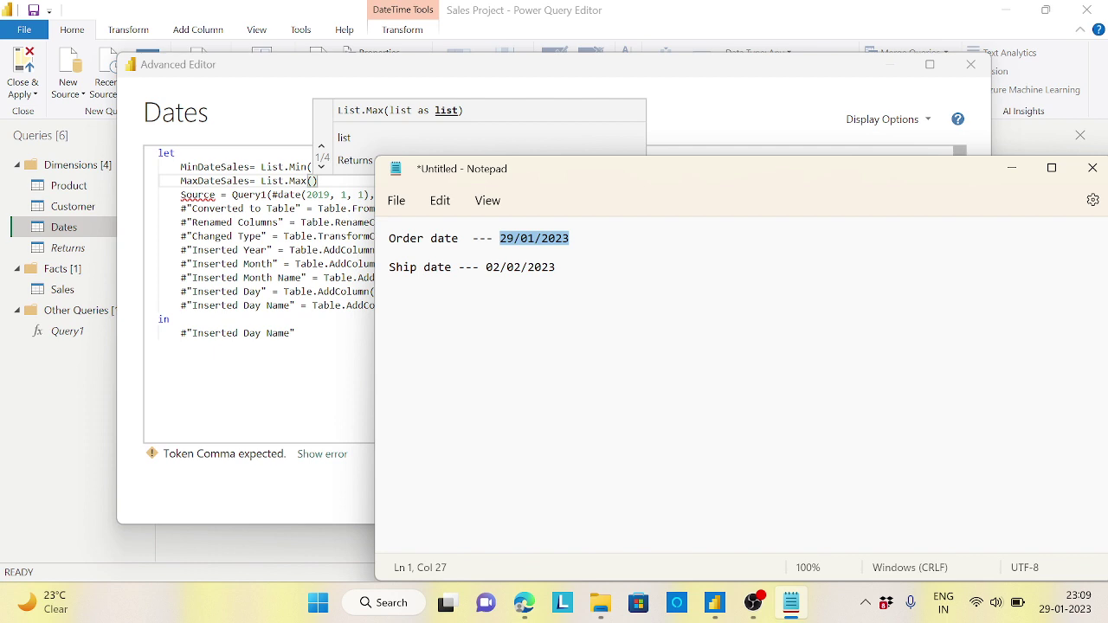
left_click(391, 252)
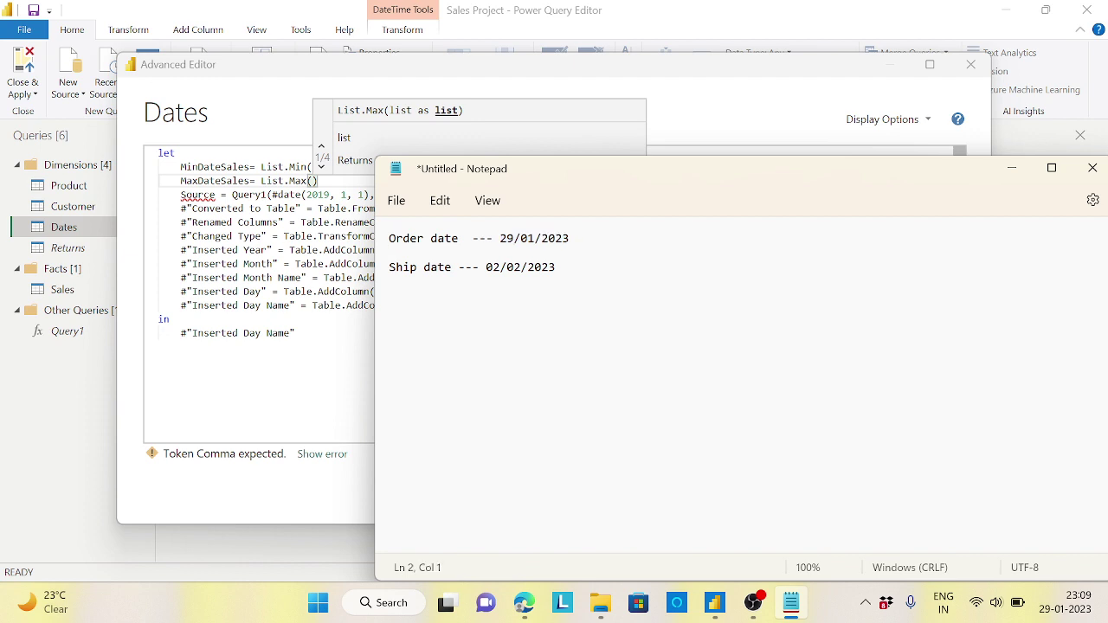
Duplicate the order and ship date lines as a second example below the first
key("ctrl+shift+End")
key("ctrl+a")
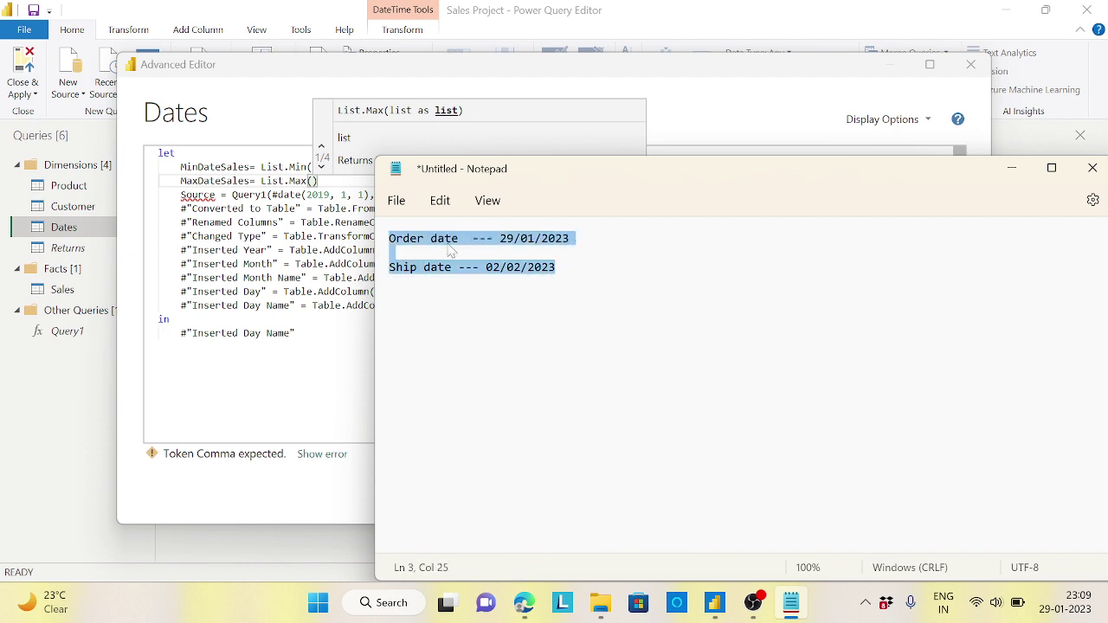
key("ctrl+c")
key("Right")
key("Return")
key("Return")
key("Return")
key("ctrl+v")
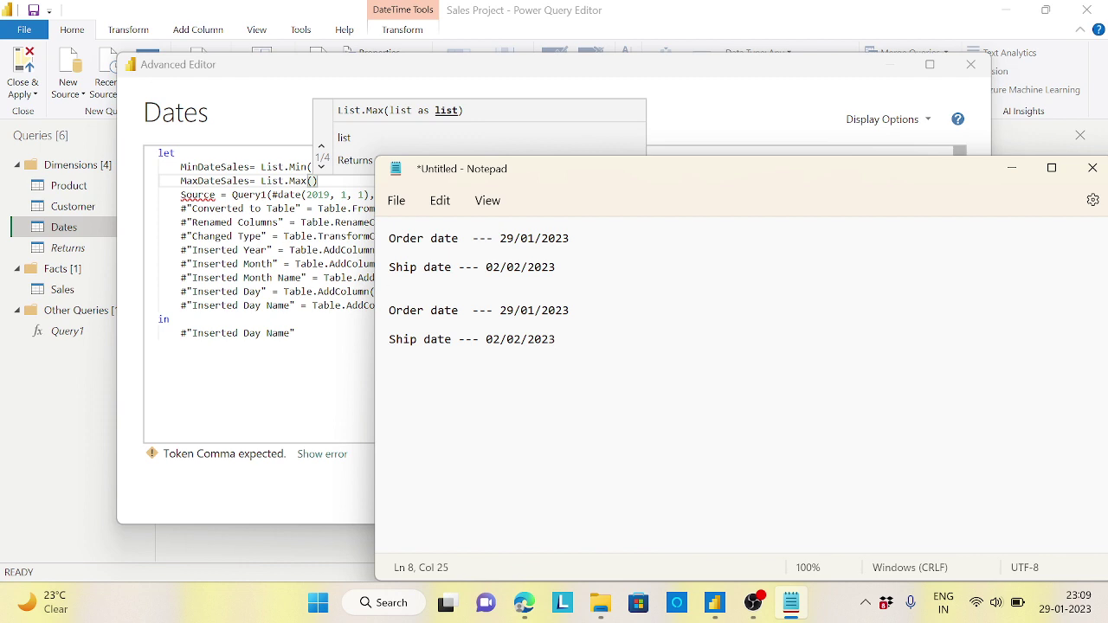
Change the second example's order date to 30/12/2022 and its ship date to 02/01/2023
left_click_drag(500, 310, 569, 310)
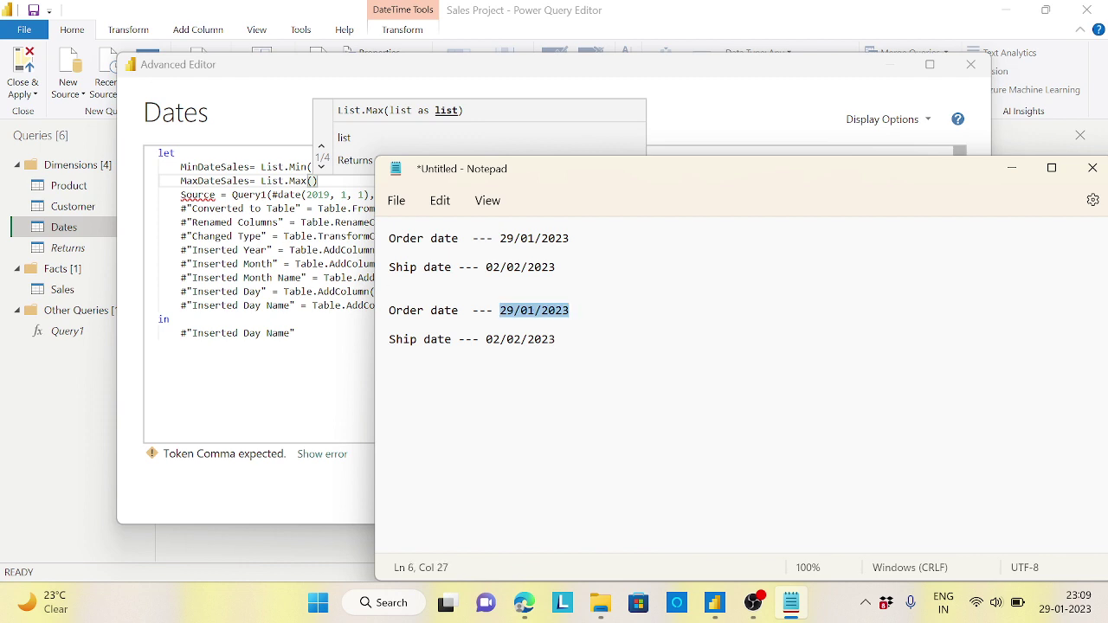
type("30")
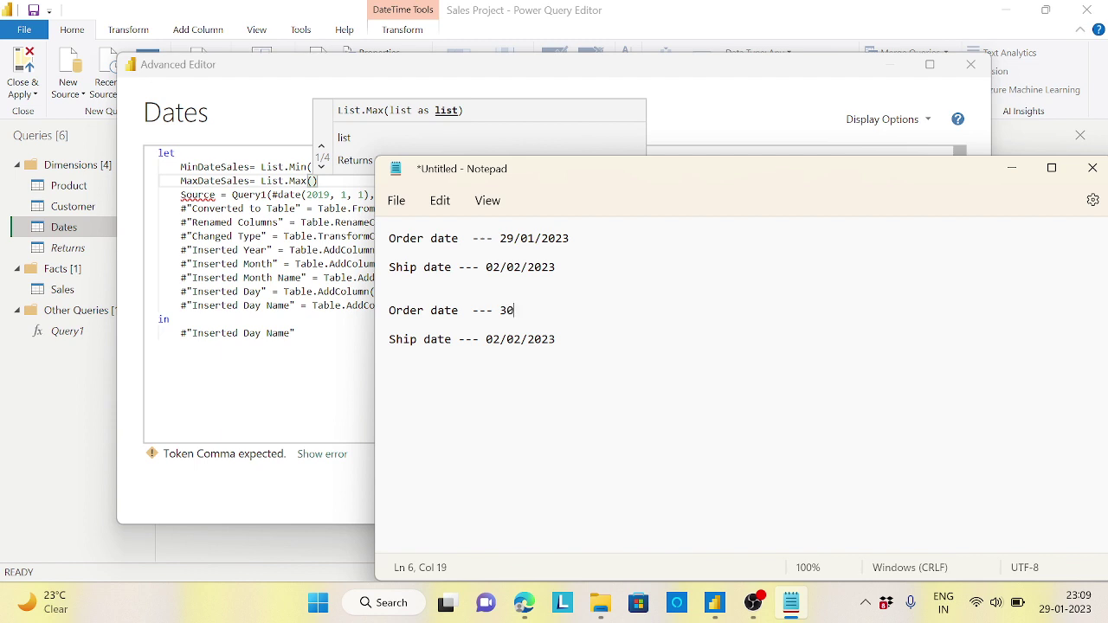
type("/12/2022")
left_click_drag(485, 340, 555, 340)
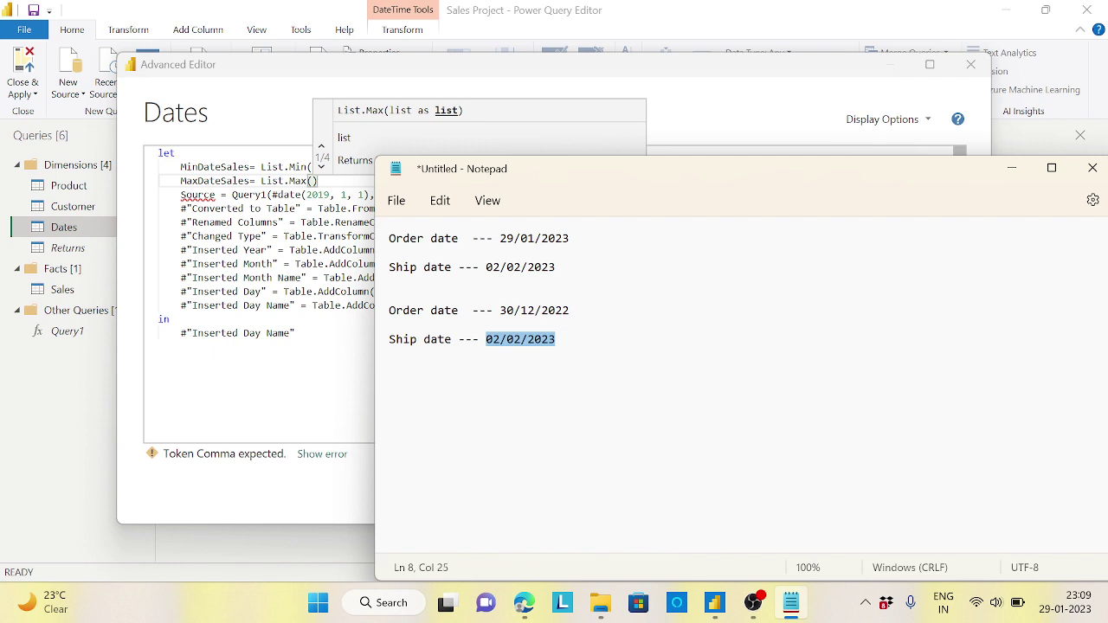
type("2")
key("BackSpace")
type("02")
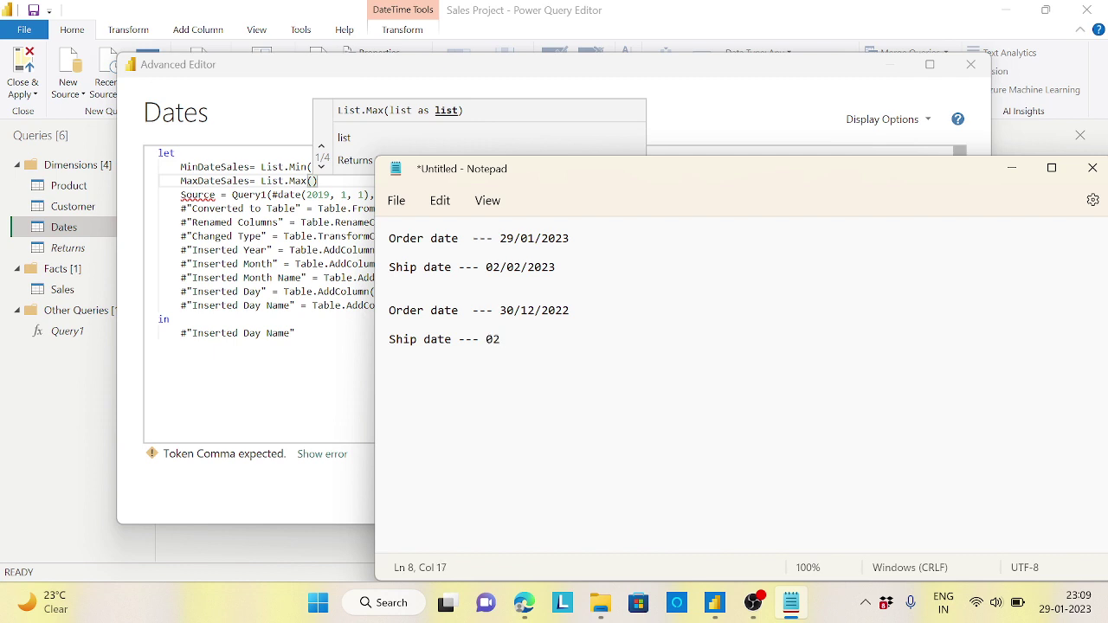
type("/01/2023")
Examine the second example's order date line by highlighting its label, date and year
left_click(389, 310)
key("shift+Right")
key("shift+Right")
key("shift+Right")
key("shift+Right")
key("shift+Right")
key("shift+Right")
key("shift+Right")
key("shift+Right")
key("shift+Right")
key("shift+Right")
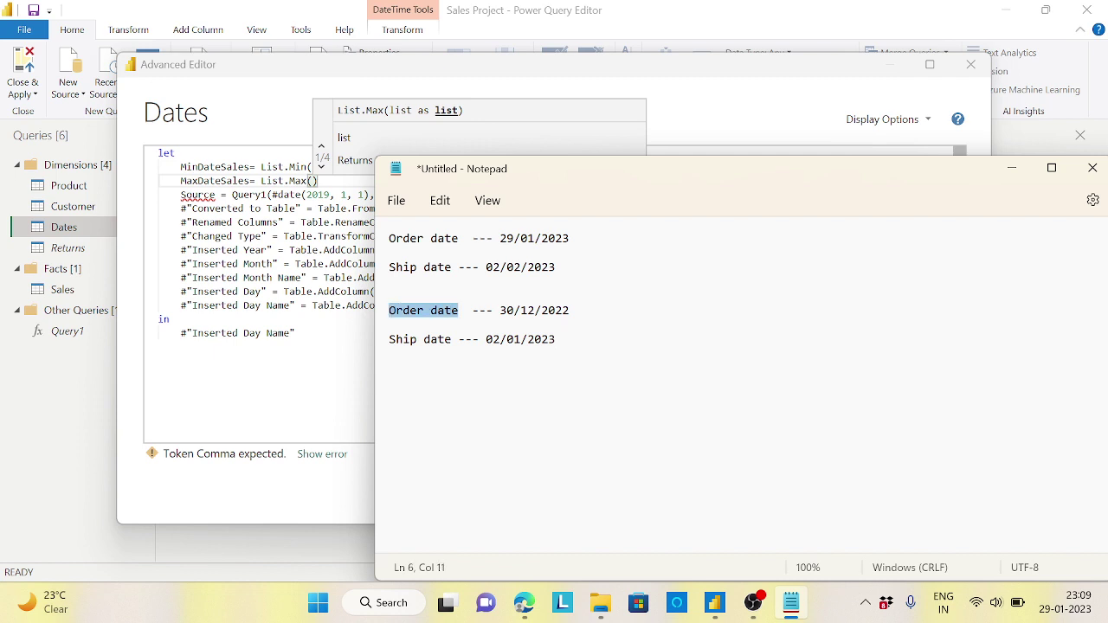
key("Right")
key("Right")
key("Right")
key("Right")
key("Right")
key("Right")
key("Right")
key("shift+Right")
key("shift+Right")
key("shift+Right")
key("shift+Right")
key("shift+Right")
key("shift+Right")
key("shift+Right")
key("shift+Right")
key("shift+Right")
key("End")
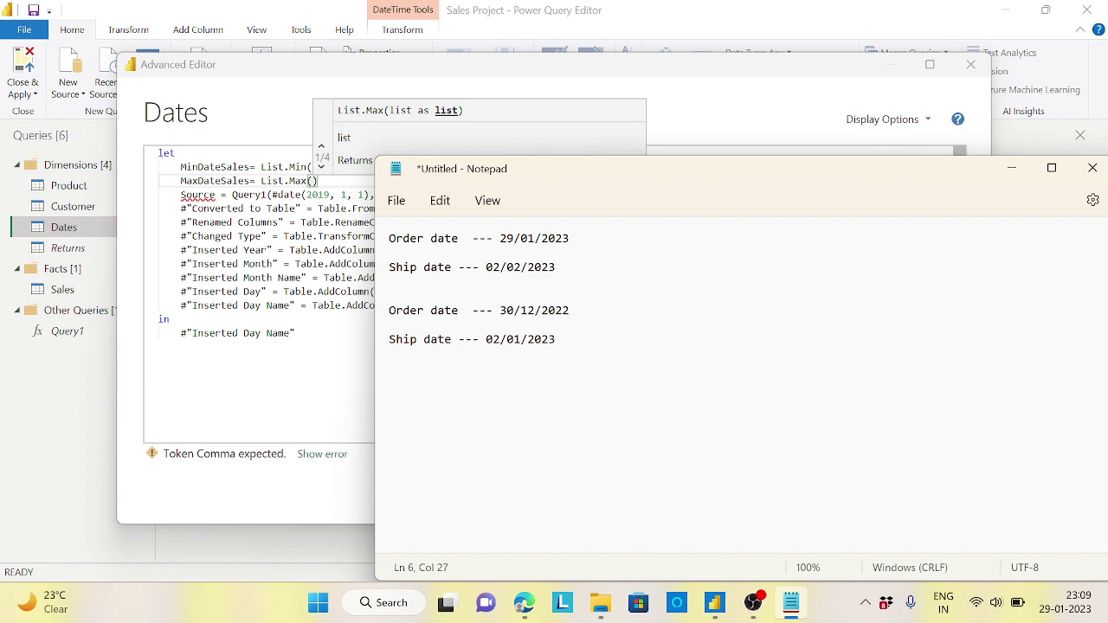
key("Left")
key("Left")
key("Left")
key("shift+Right")
key("shift+Right")
key("shift+Right")
Examine the second example's ship date line by highlighting its label and date for comparison
left_click(395, 340)
key("shift+Right")
key("shift+Right")
key("shift+Right")
key("shift+Right")
key("shift+Right")
key("shift+Right")
key("shift+Right")
key("shift+Right")
double_click(541, 339)
left_click(381, 342)
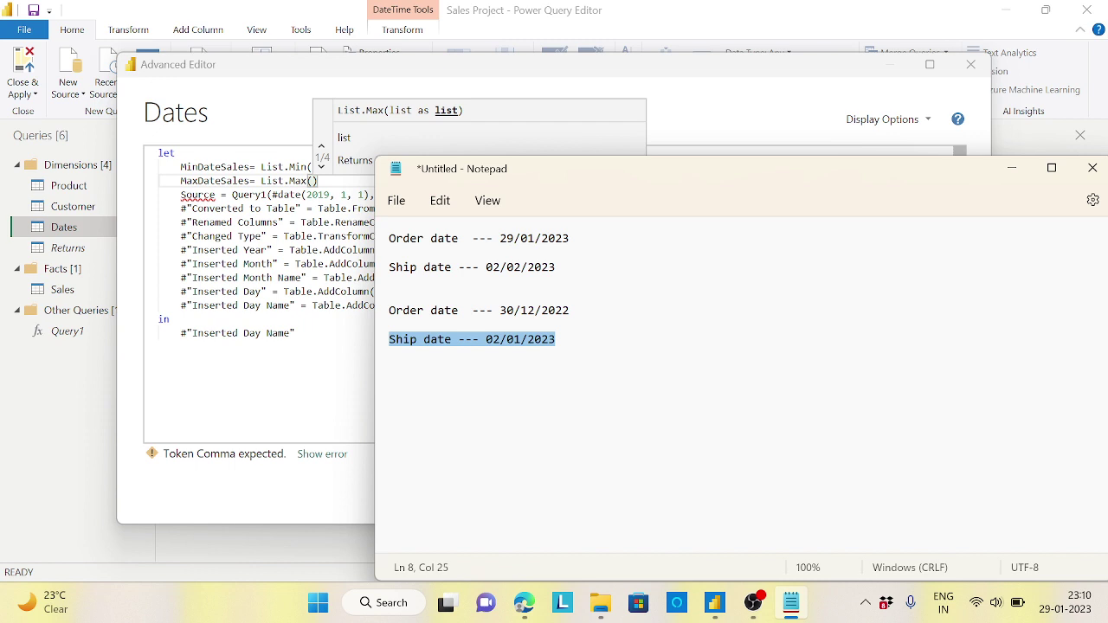
Return to the Dates code, define MaxDateSales as List.Max(Sales[Ship Date]) with a trailing comma, and apply the code
left_click(1012, 168)
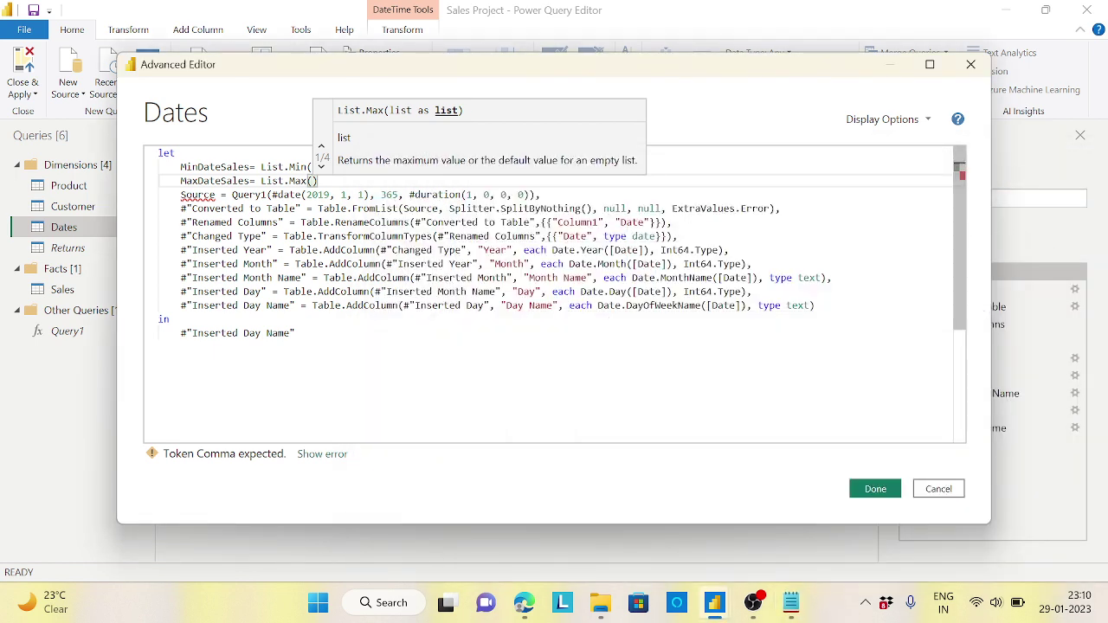
type("Sales")
type("[S")
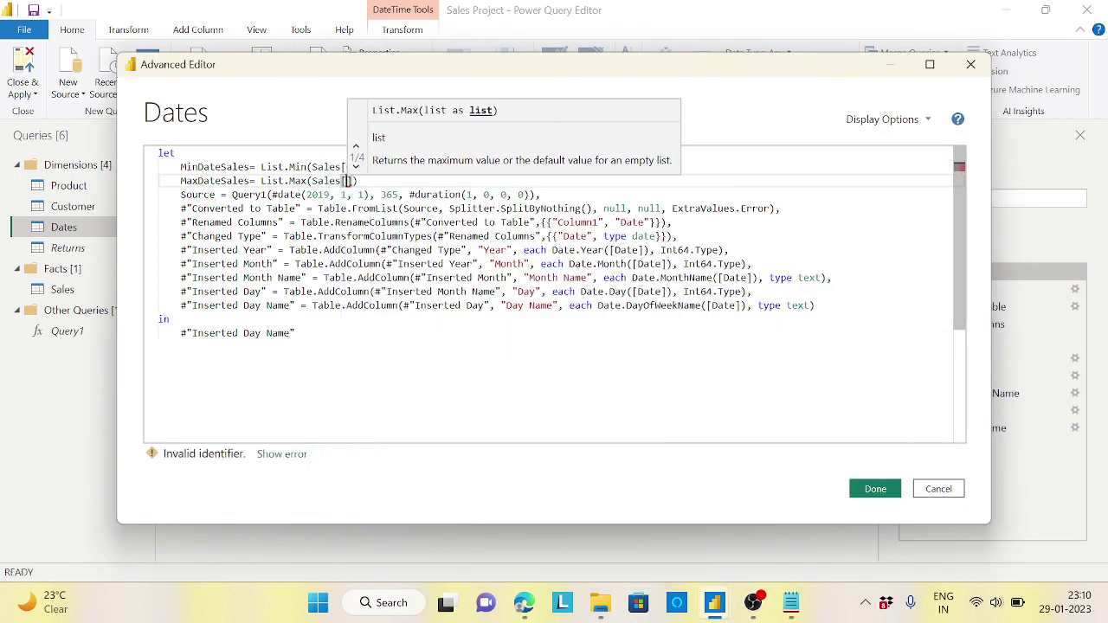
type("hi")
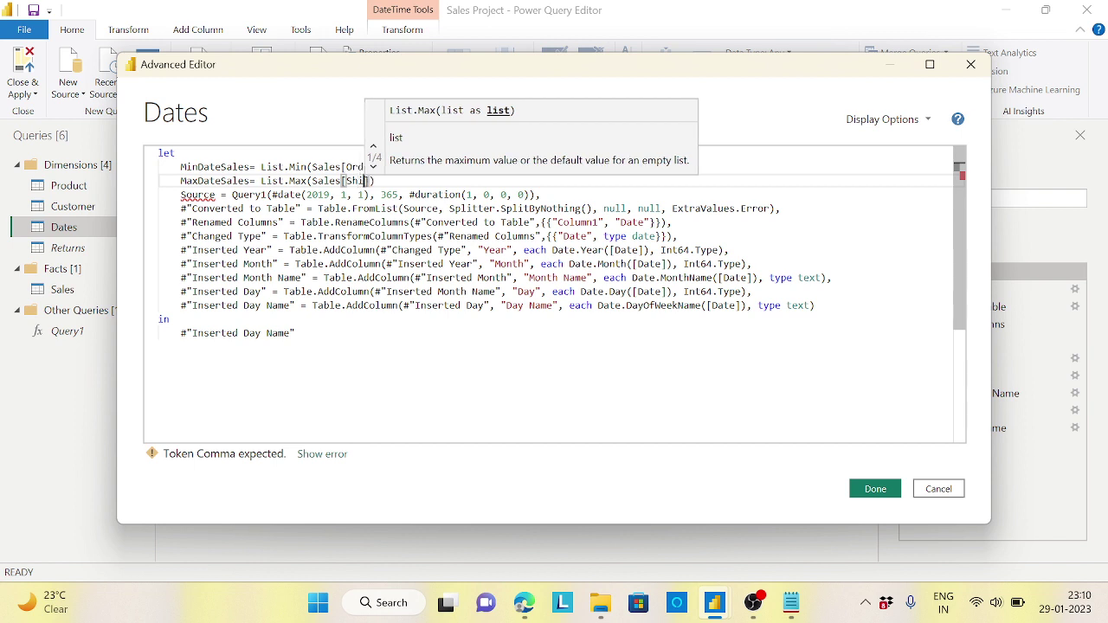
type("p Date")
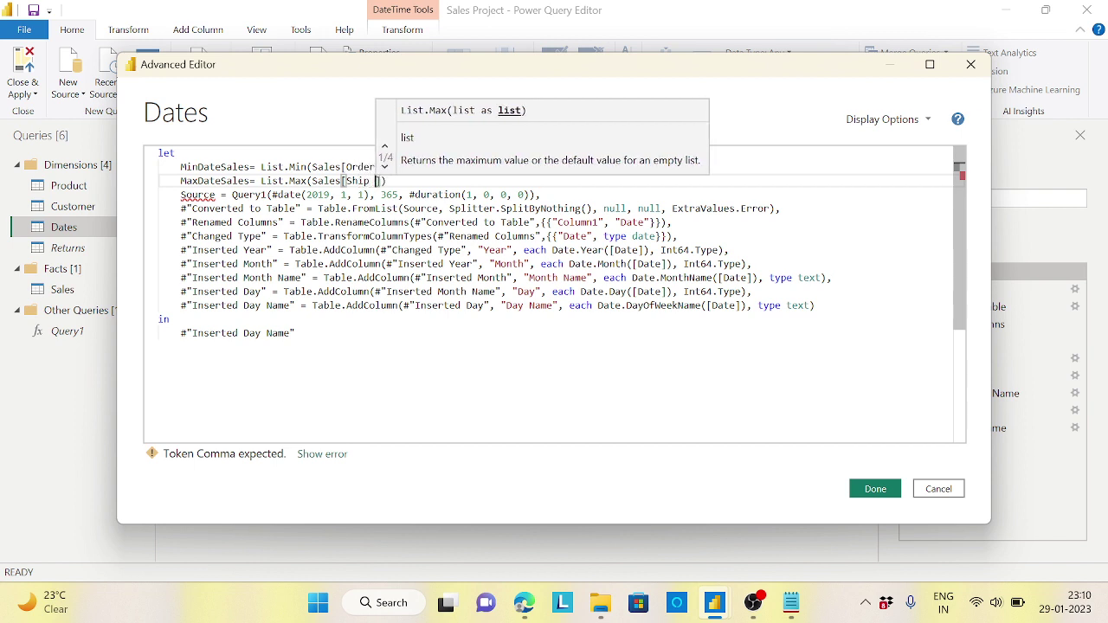
key("End")
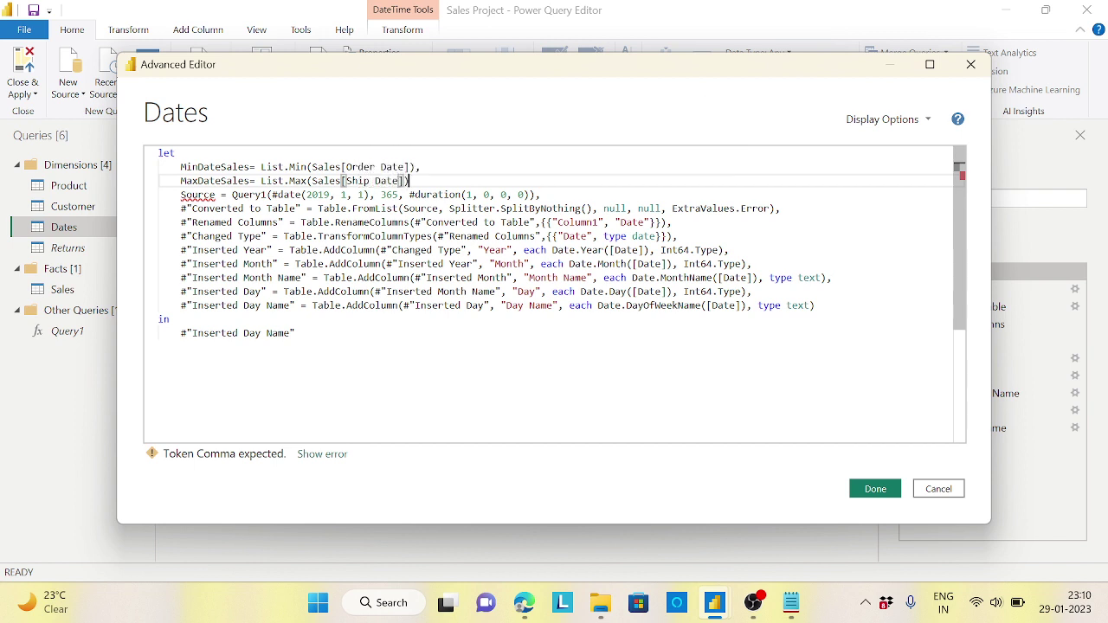
type(",")
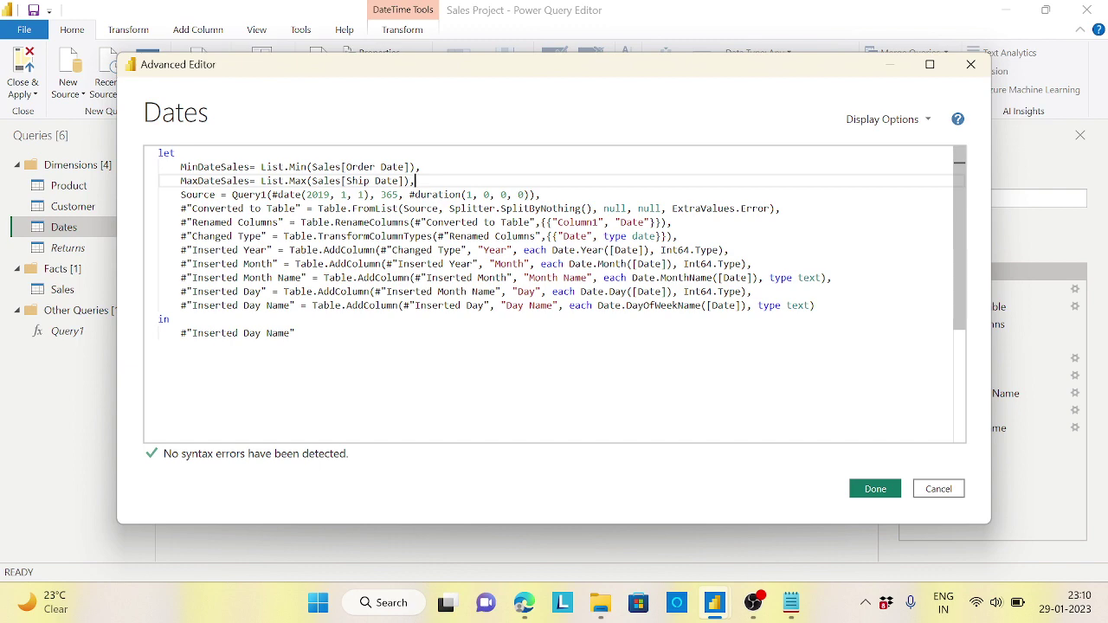
left_click(875, 490)
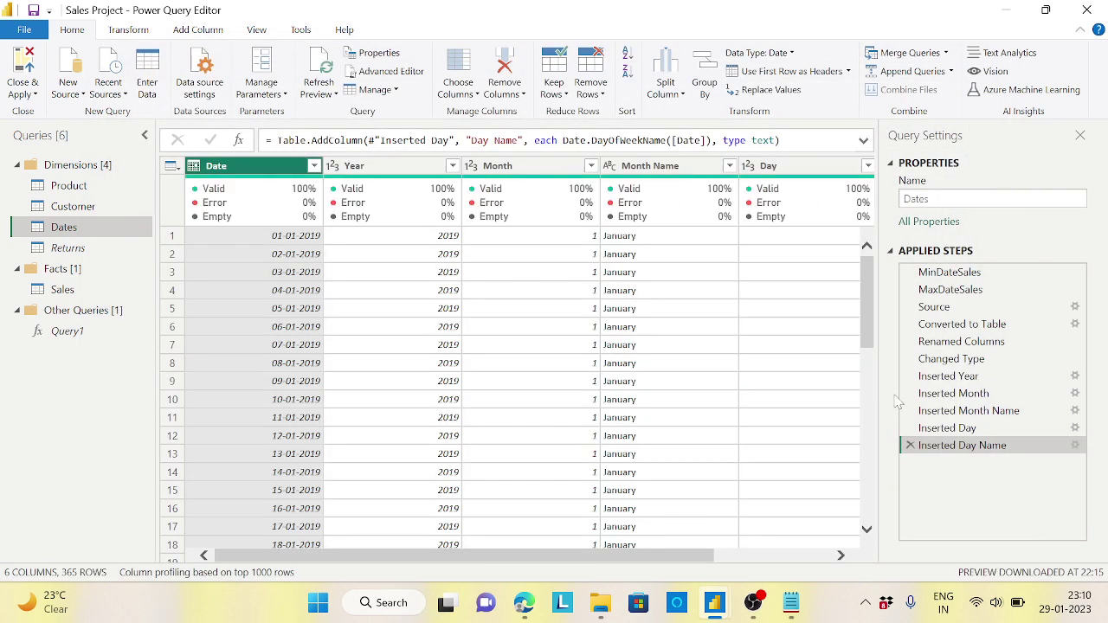
Check the results of the MaxDateSales and MinDateSales applied steps
left_click(970, 294)
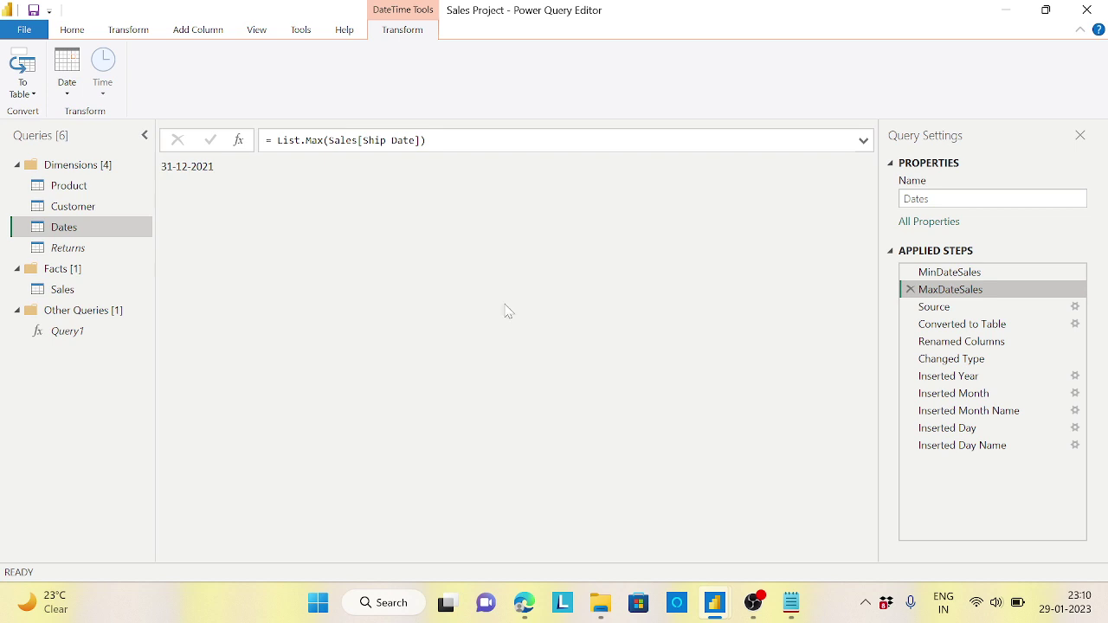
left_click(932, 274)
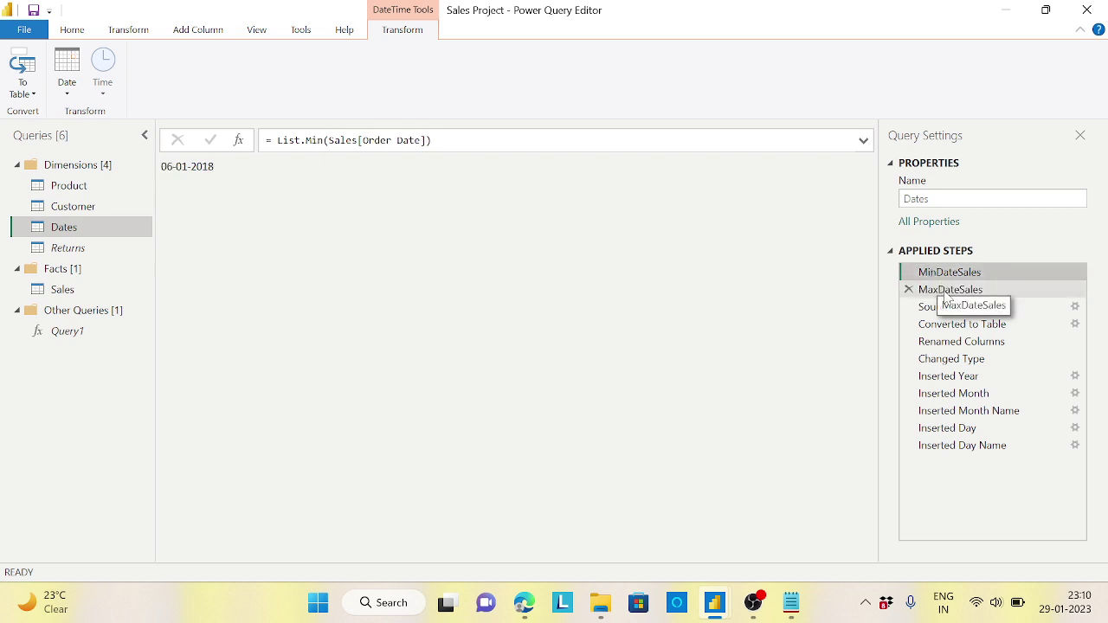
left_click(937, 291)
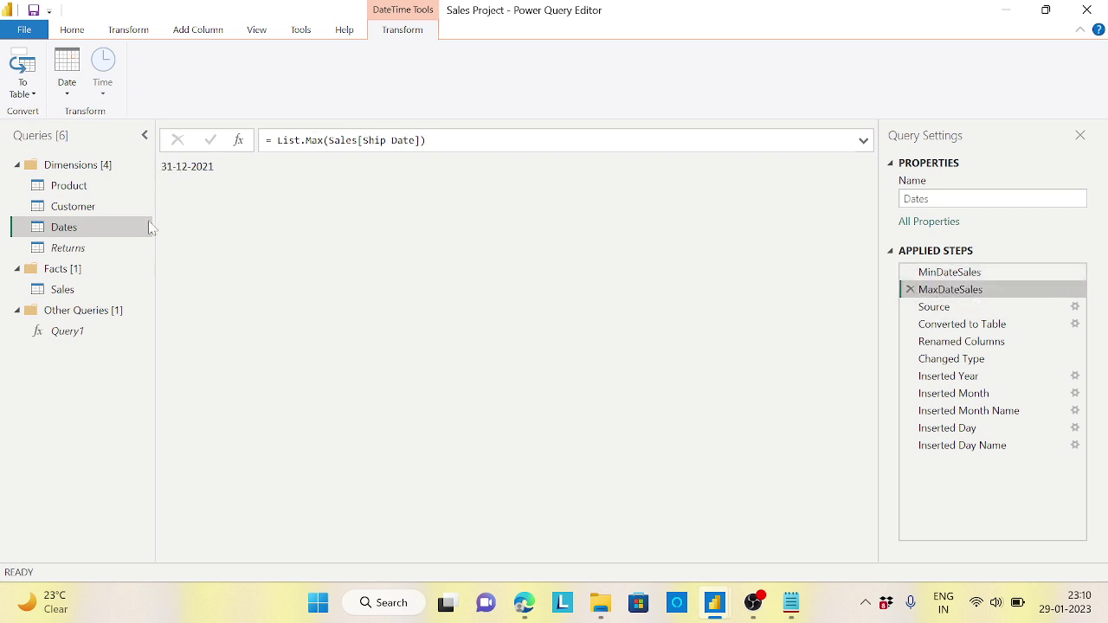
Reopen the Dates query's M code and add a MinYear=Date.Year() line below MaxDateSales
left_click(71, 29)
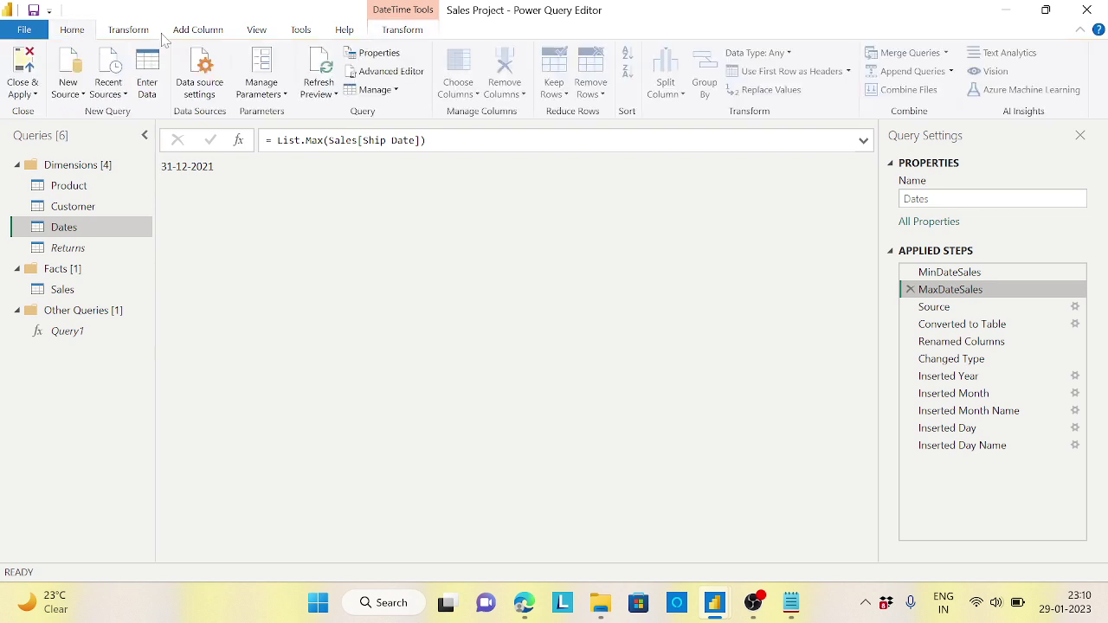
left_click(390, 71)
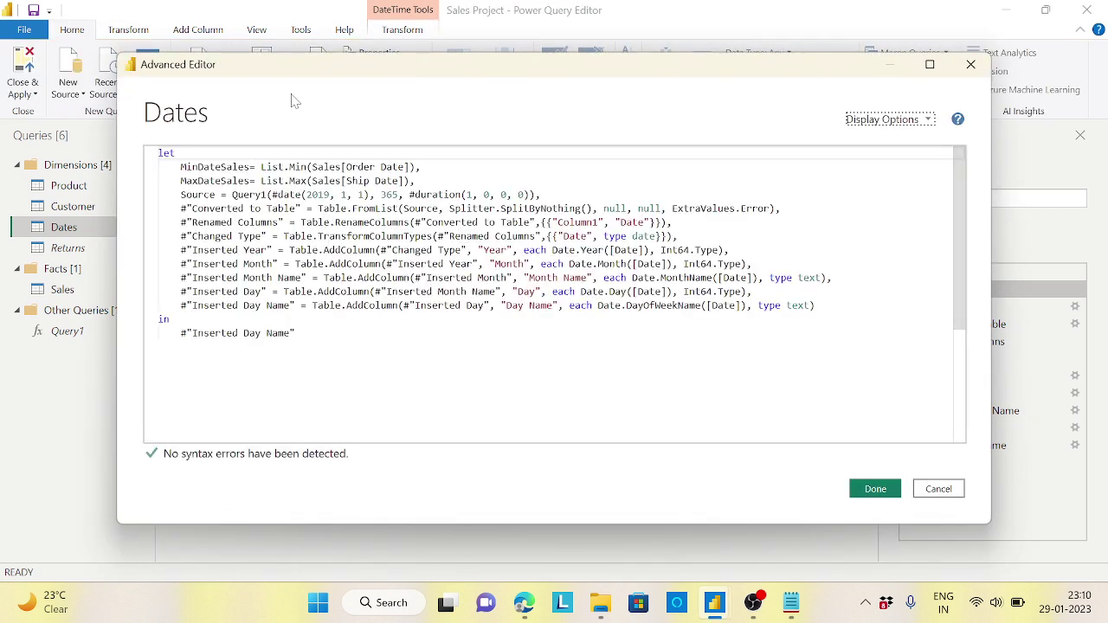
left_click(415, 180)
key("Return")
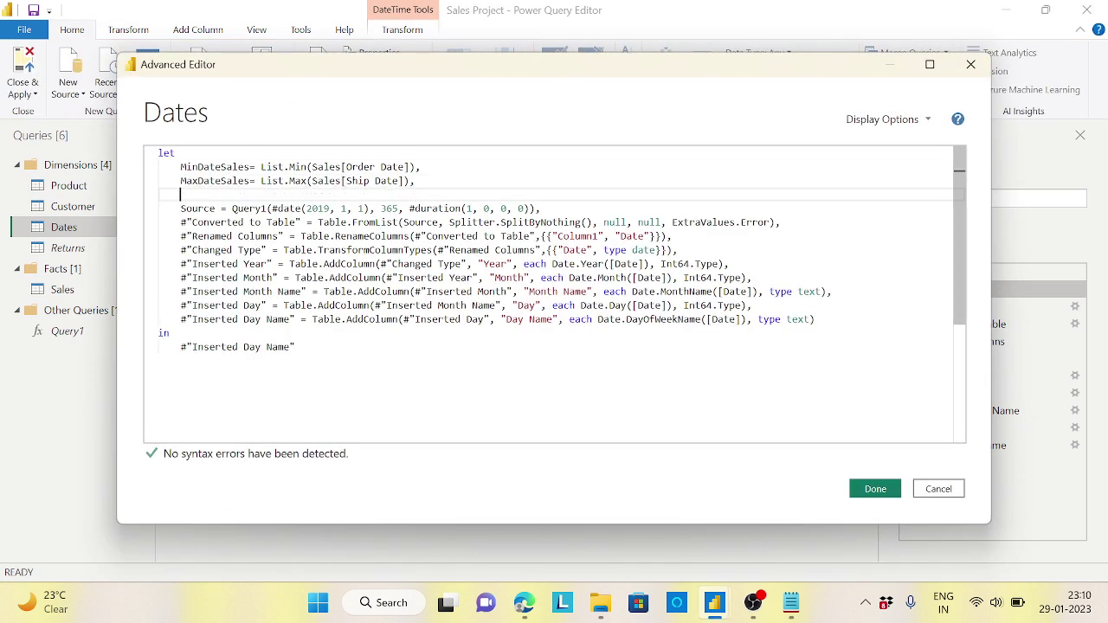
type("Mn")
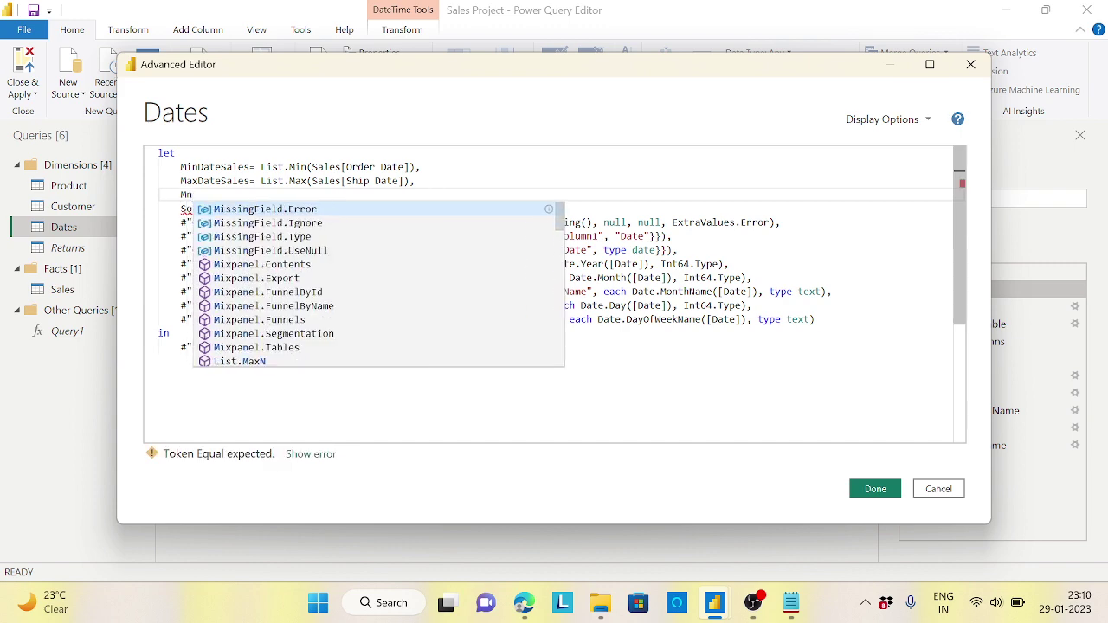
key("BackSpace")
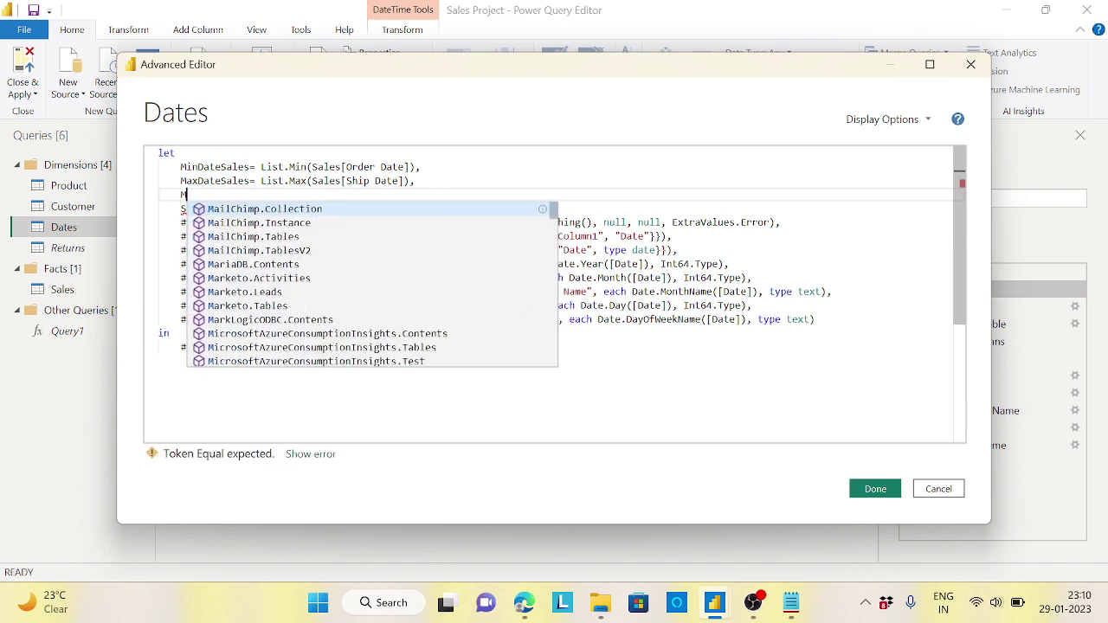
type("inYear")
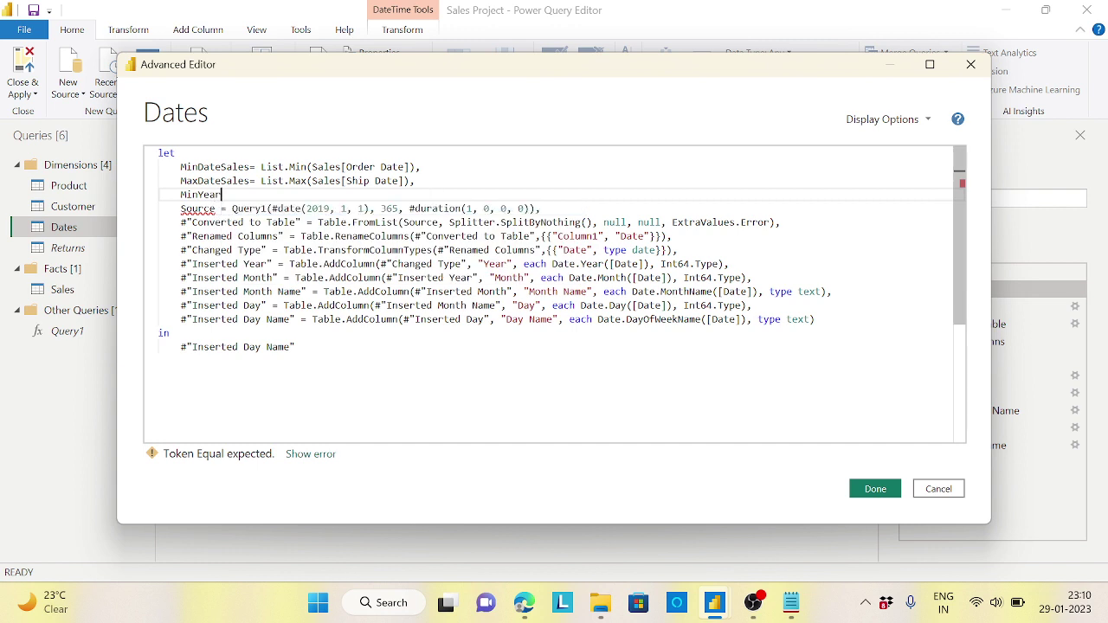
type("=")
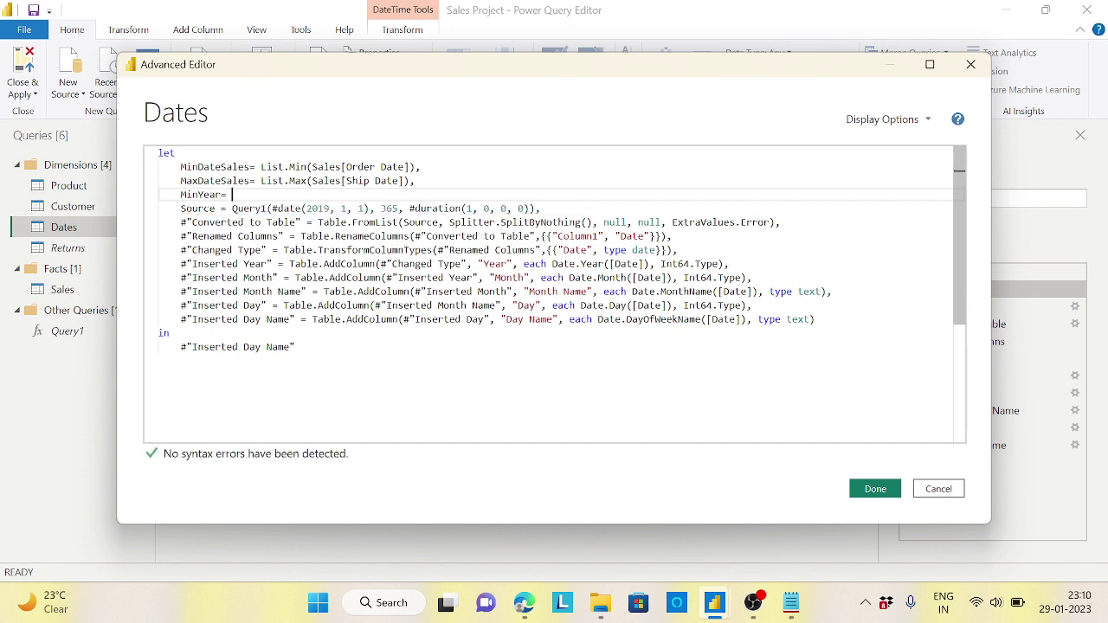
key("BackSpace")
type("Dat")
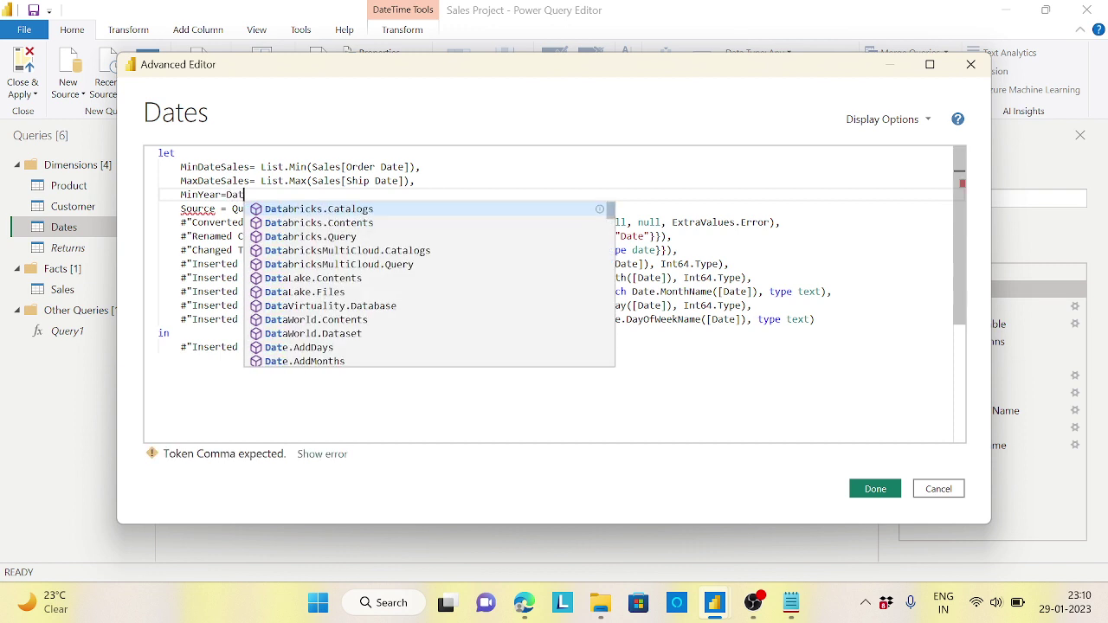
type("e.Year")
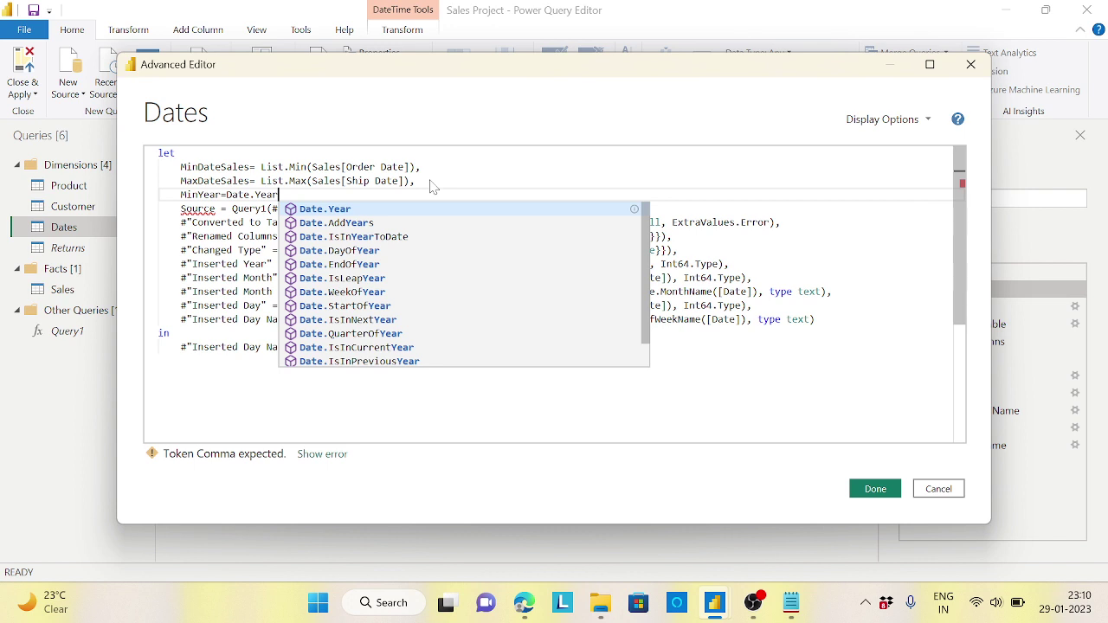
key("Escape")
type("(")
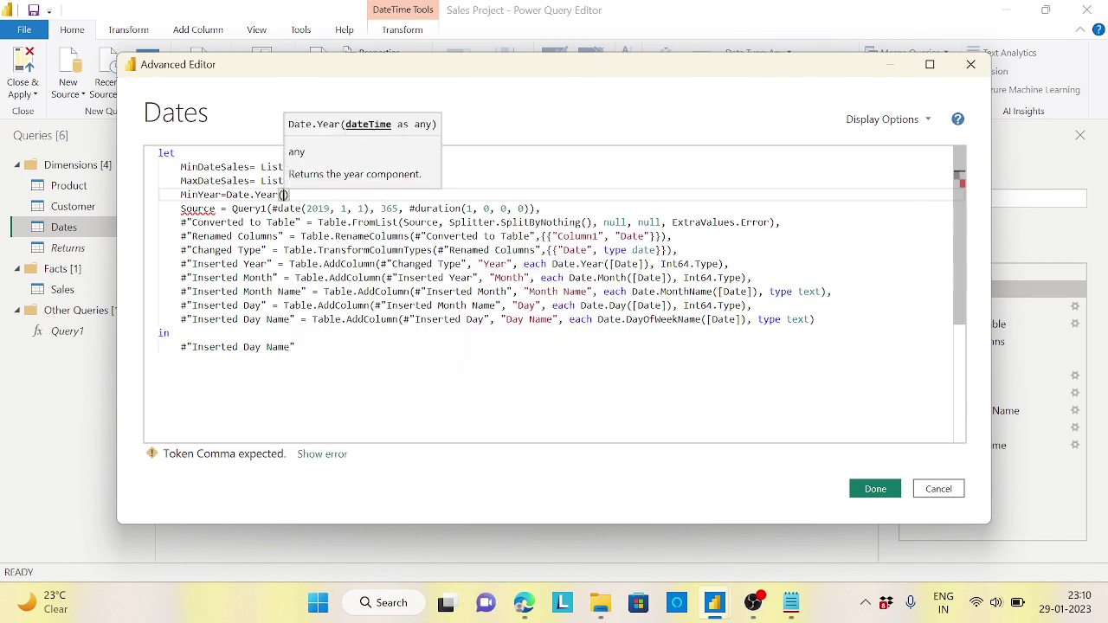
Copy the MinDateSales name into MinYear's Date.Year function as its argument and end the line with a comma
double_click(220, 167)
key("ctrl+c")
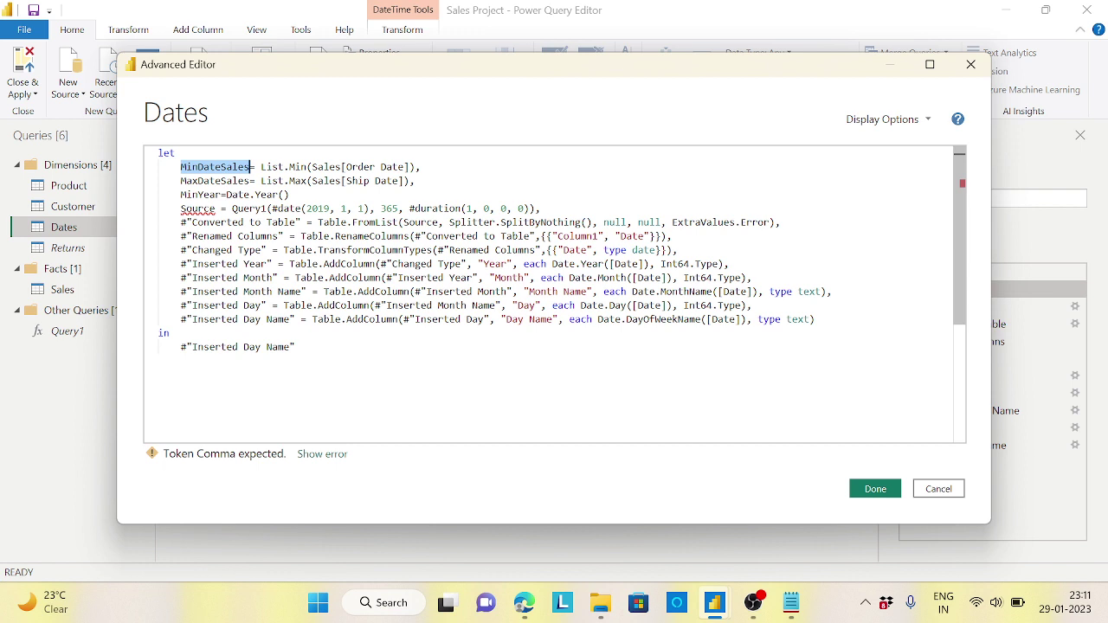
left_click(281, 195)
key("ctrl+v")
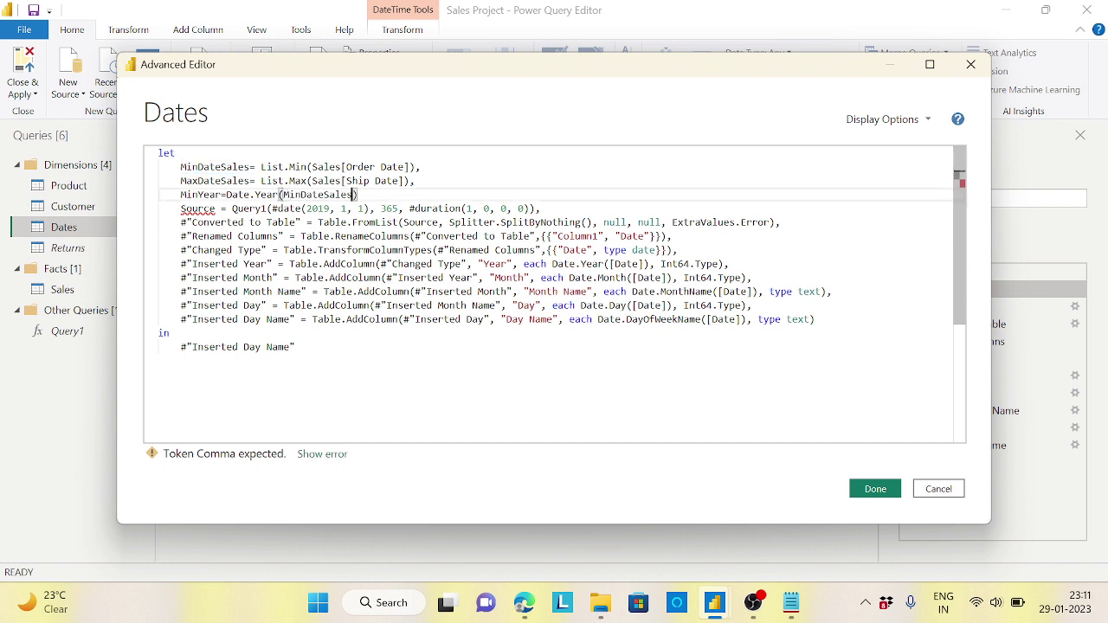
key("End")
type(",")
Add a MaxYear=Date.Year() line below the MinYear line
key("Return")
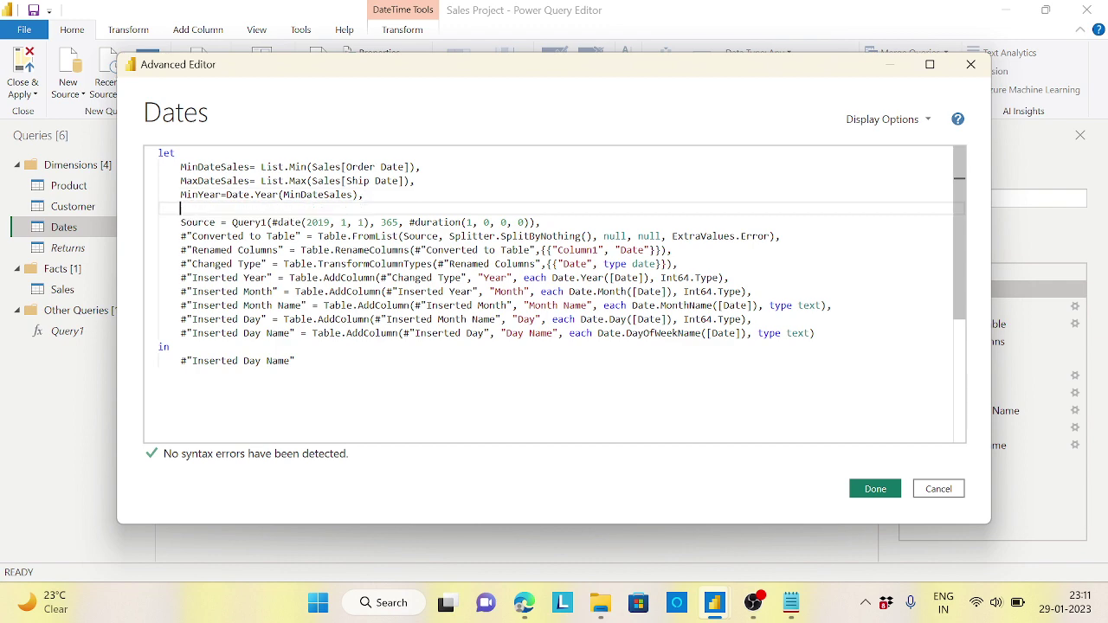
type("MaxYear=D")
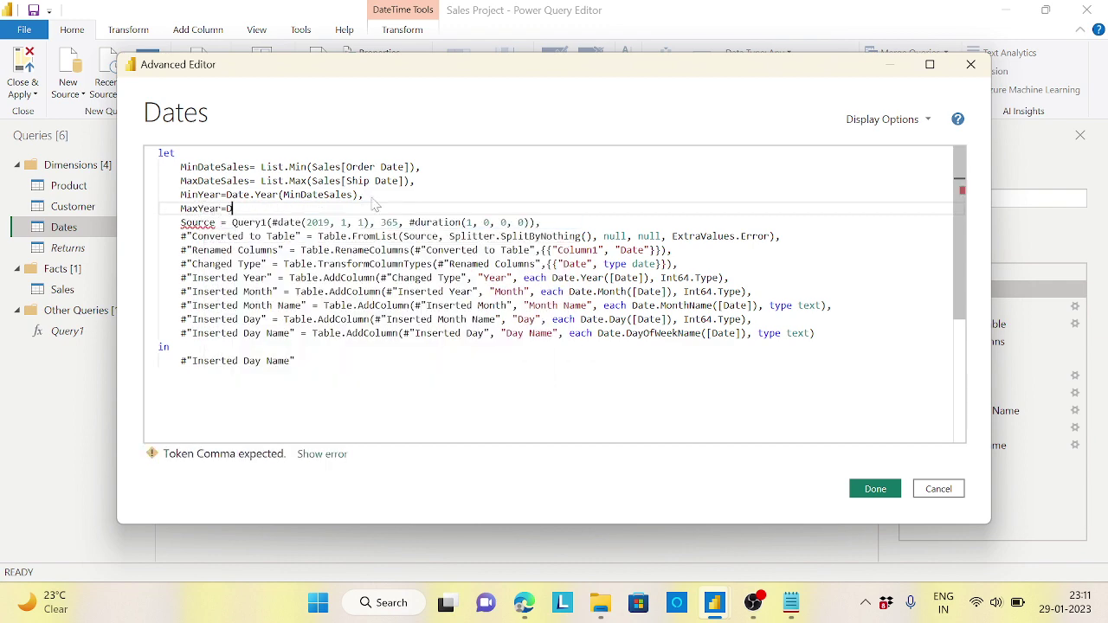
key("Escape")
key("BackSpace")
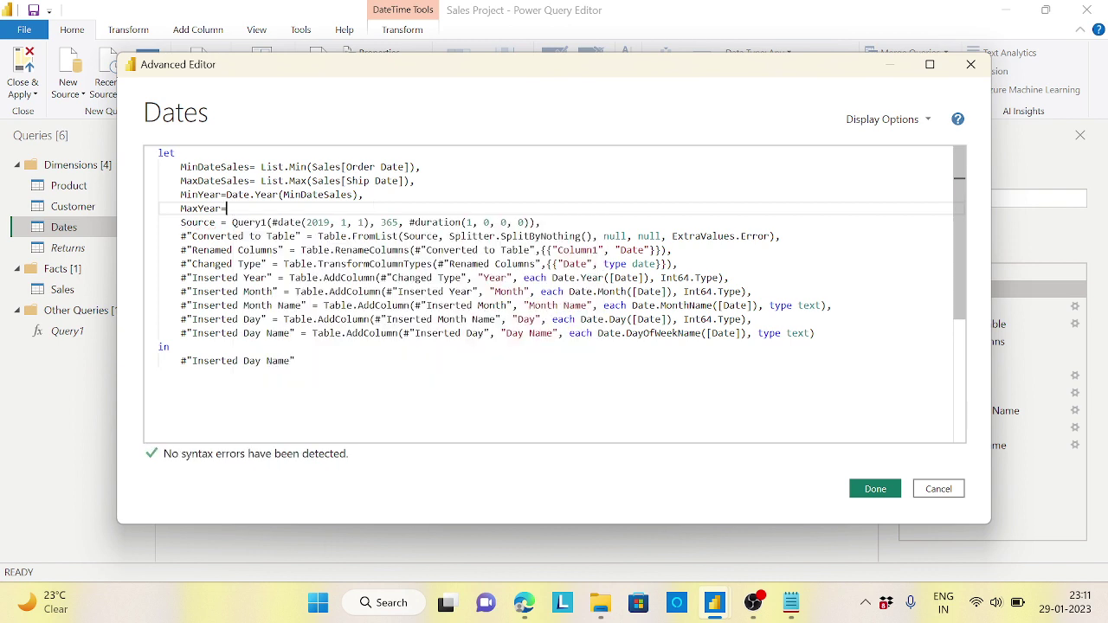
type("Date.")
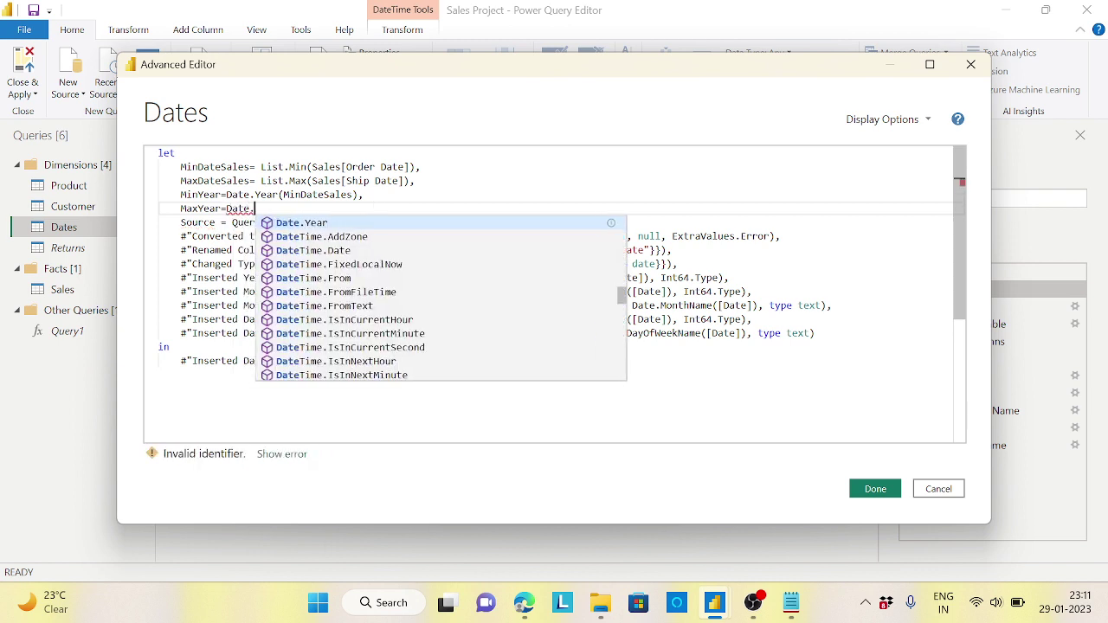
type("Year(")
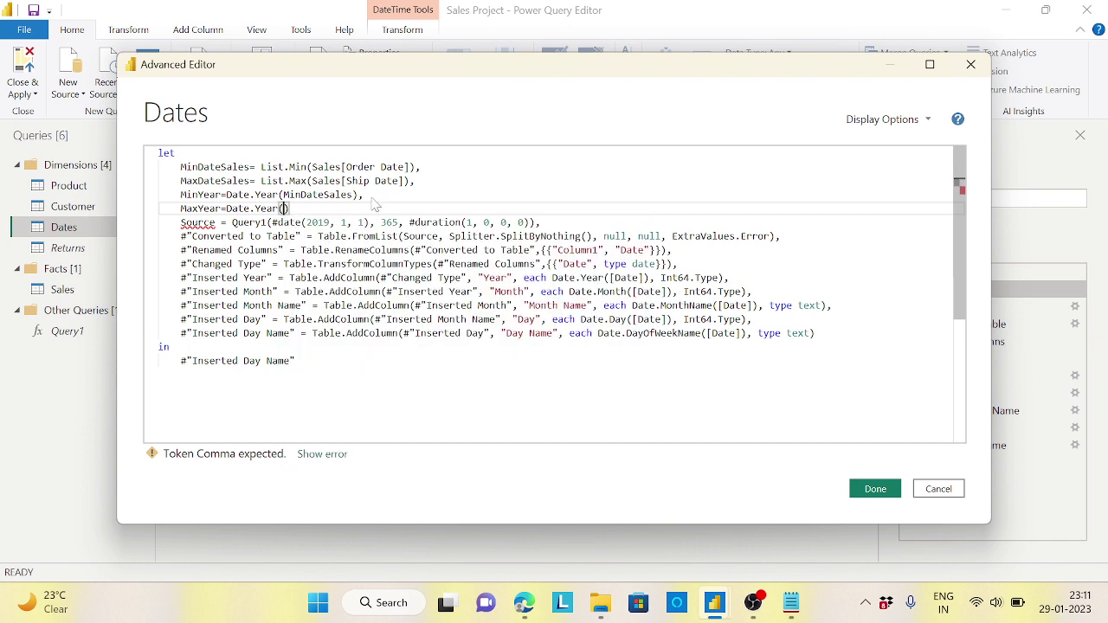
Copy the MaxDateSales name into MaxYear's Date.Year function, end the line with a comma, and apply the code
left_click(209, 181)
double_click(209, 181)
key("ctrl+c")
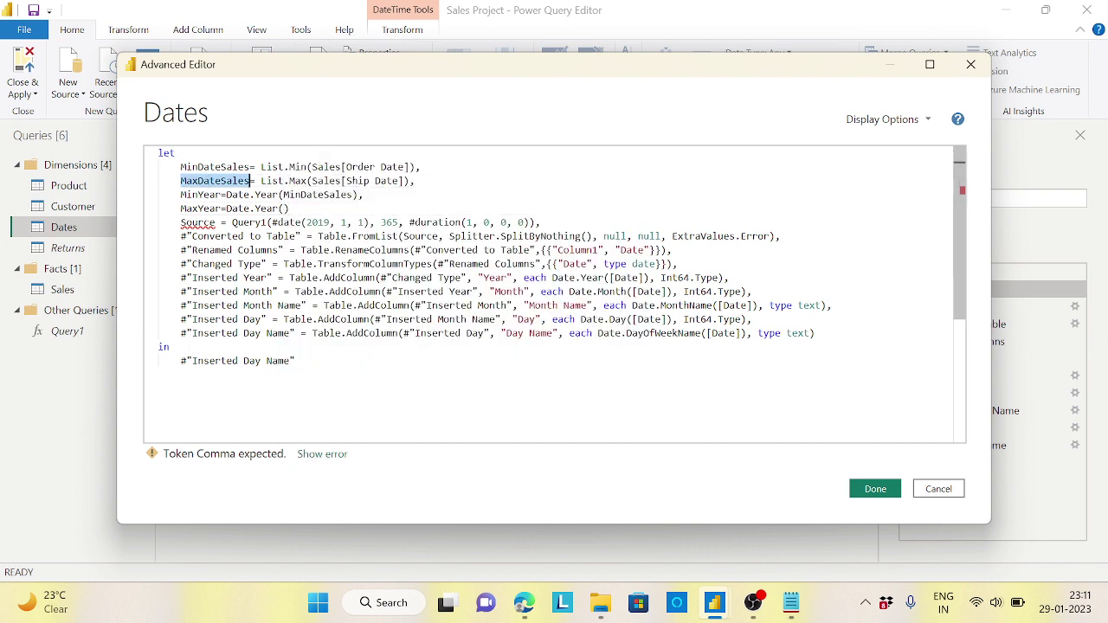
left_click(280, 209)
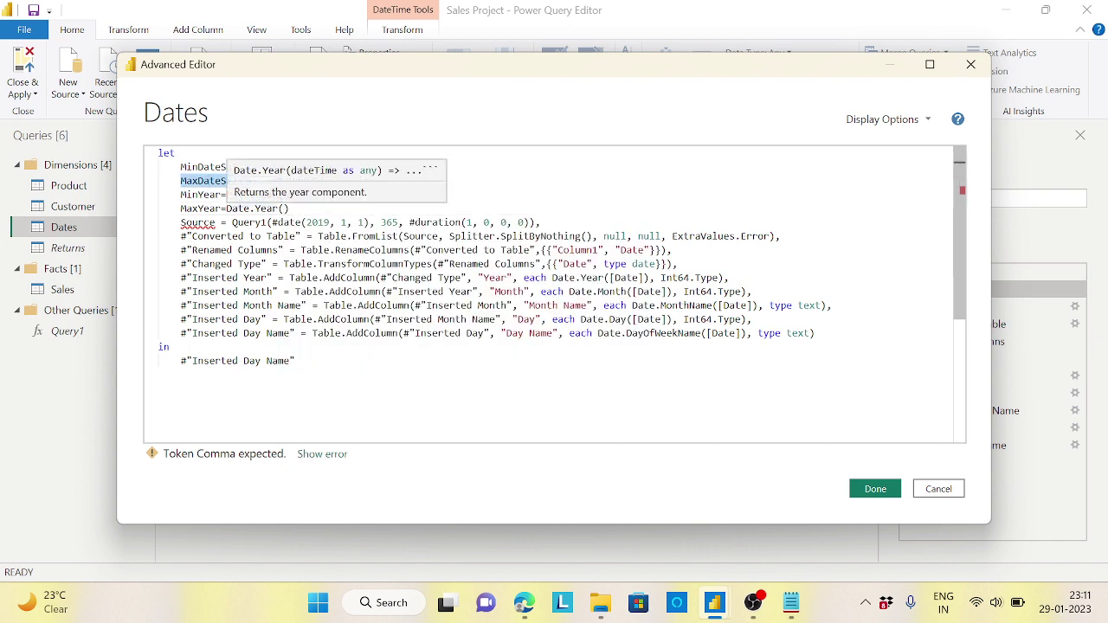
left_click(284, 208)
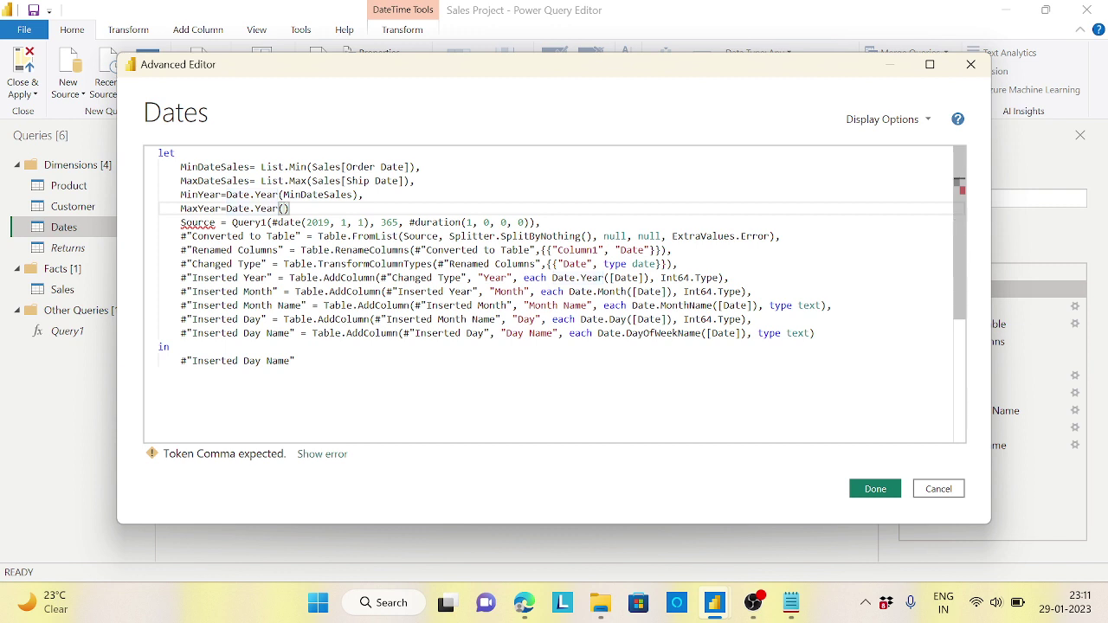
key("ctrl+v")
key("End")
type(",")
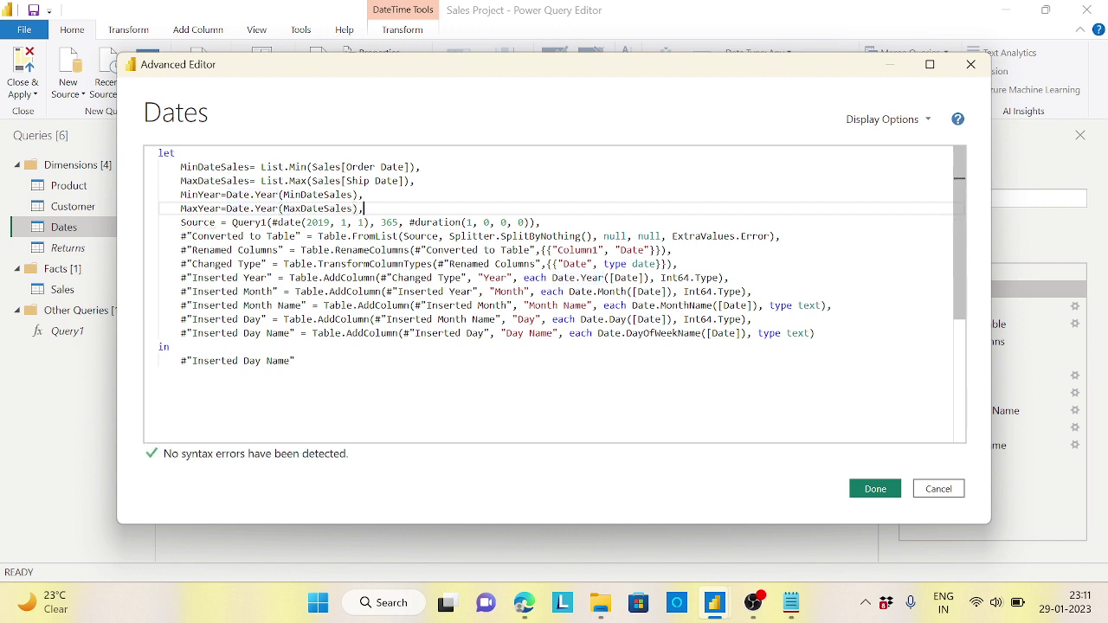
left_click(875, 489)
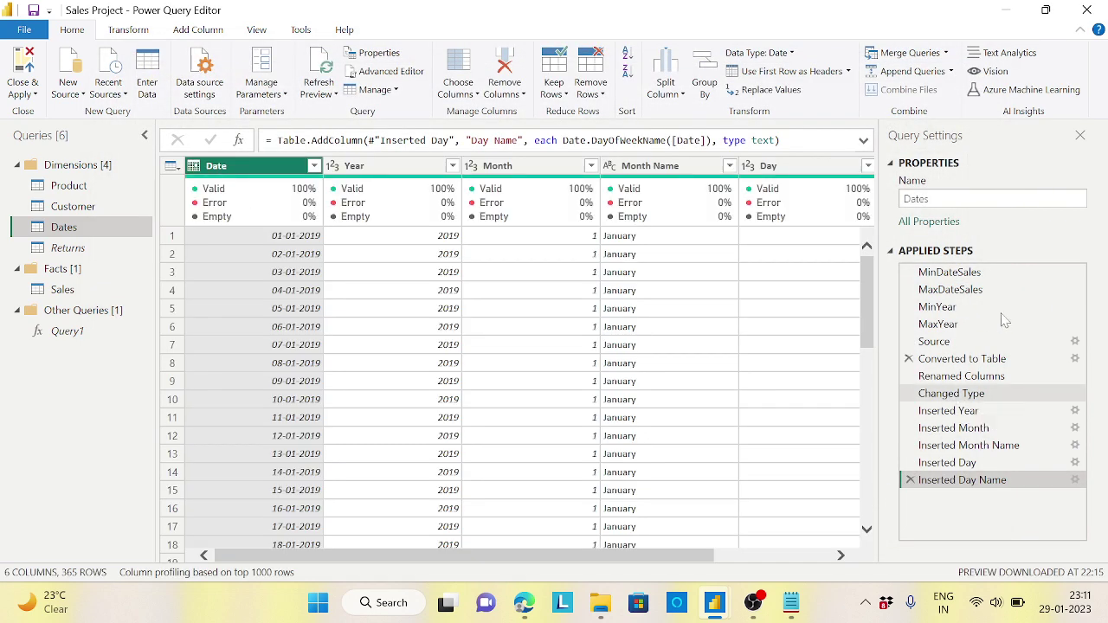
Review the results of the MinDateSales, MaxDateSales, MinYear and MaxYear applied steps one after another
left_click(976, 275)
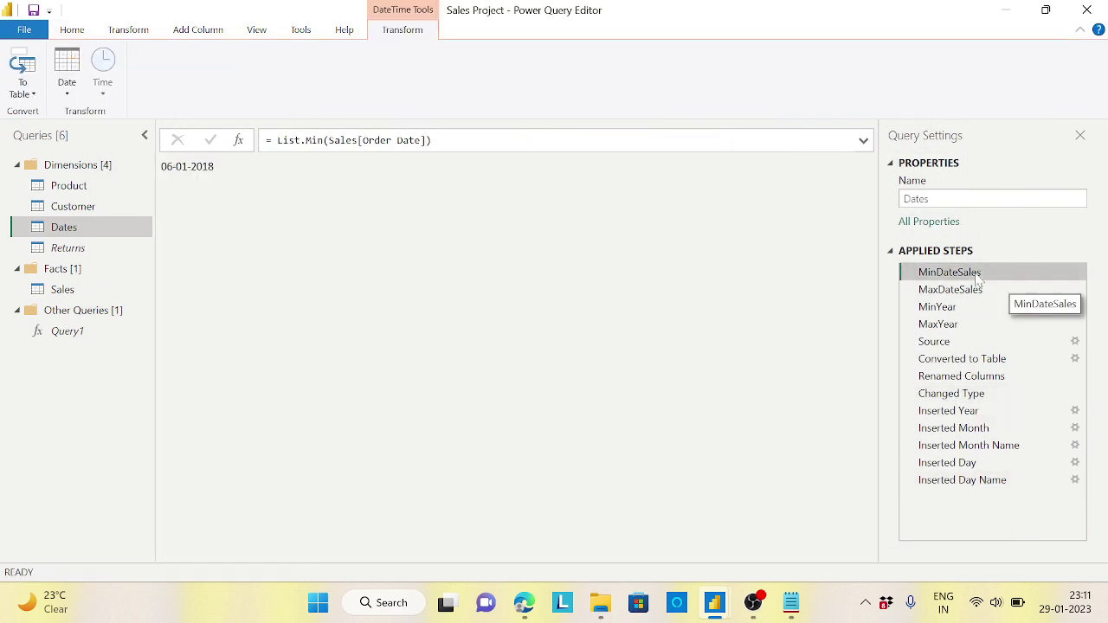
left_click(968, 292)
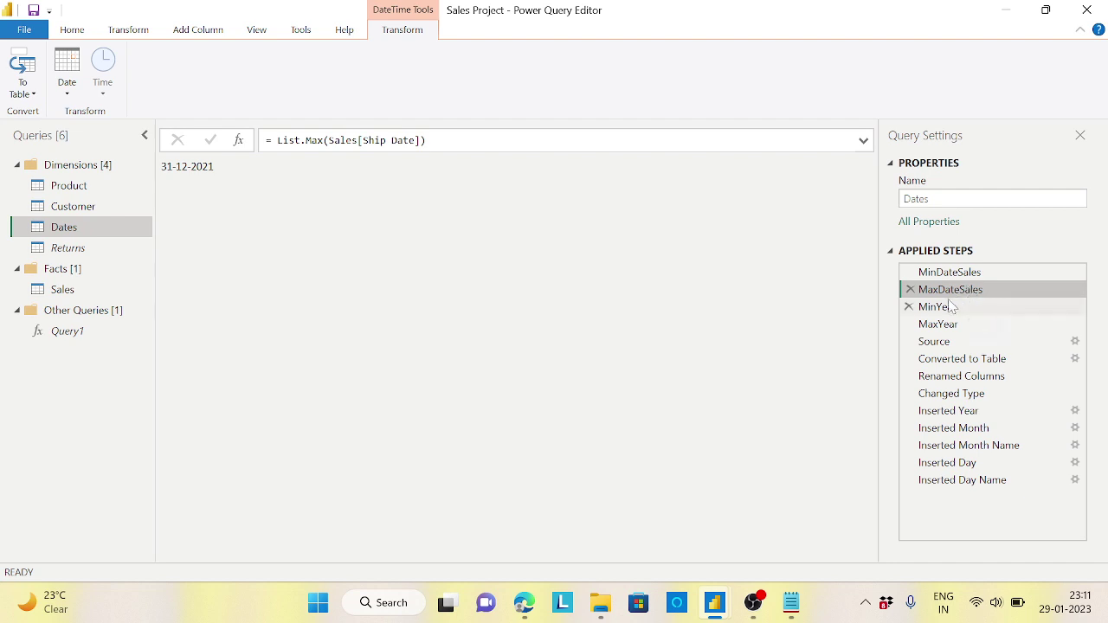
left_click(947, 310)
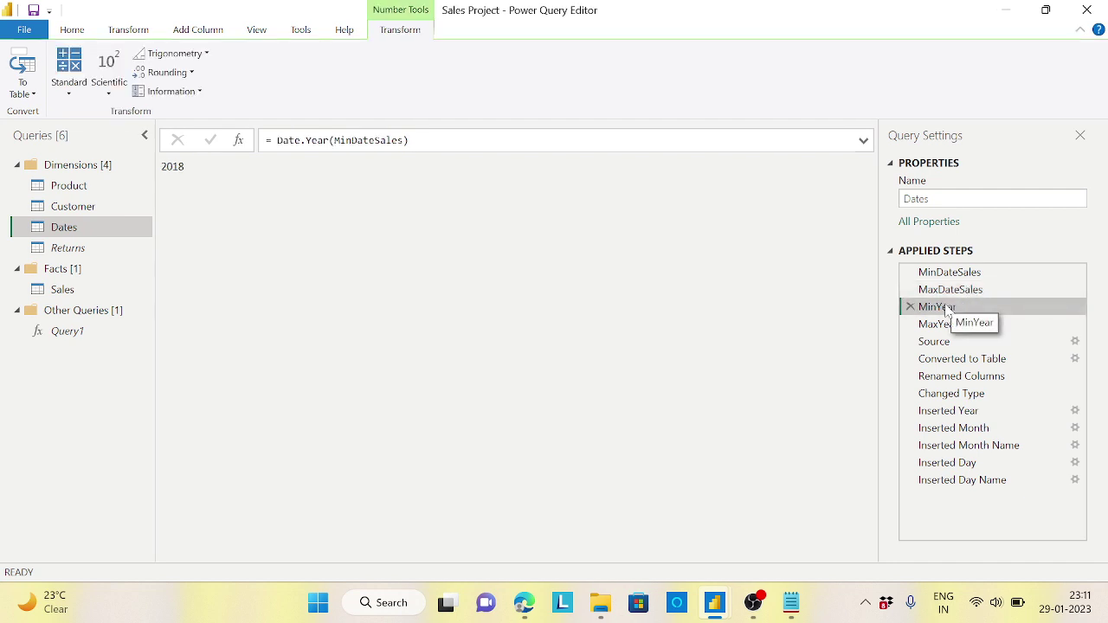
left_click(940, 326)
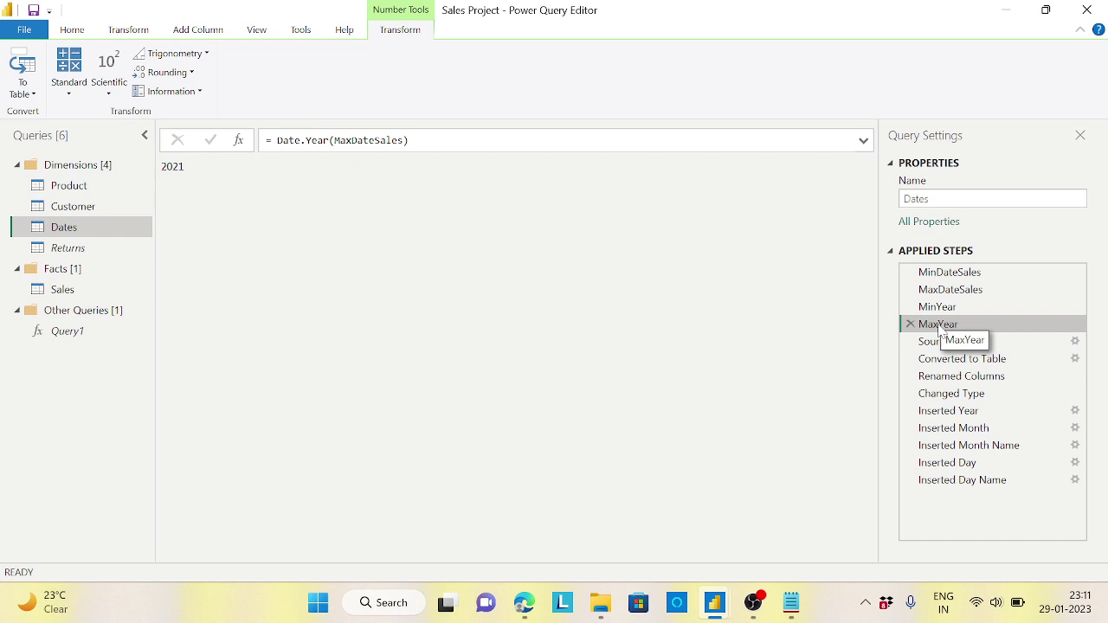
Reopen the Dates query's M code and add a MinDate= #date() line below the MaxYear line
left_click(80, 33)
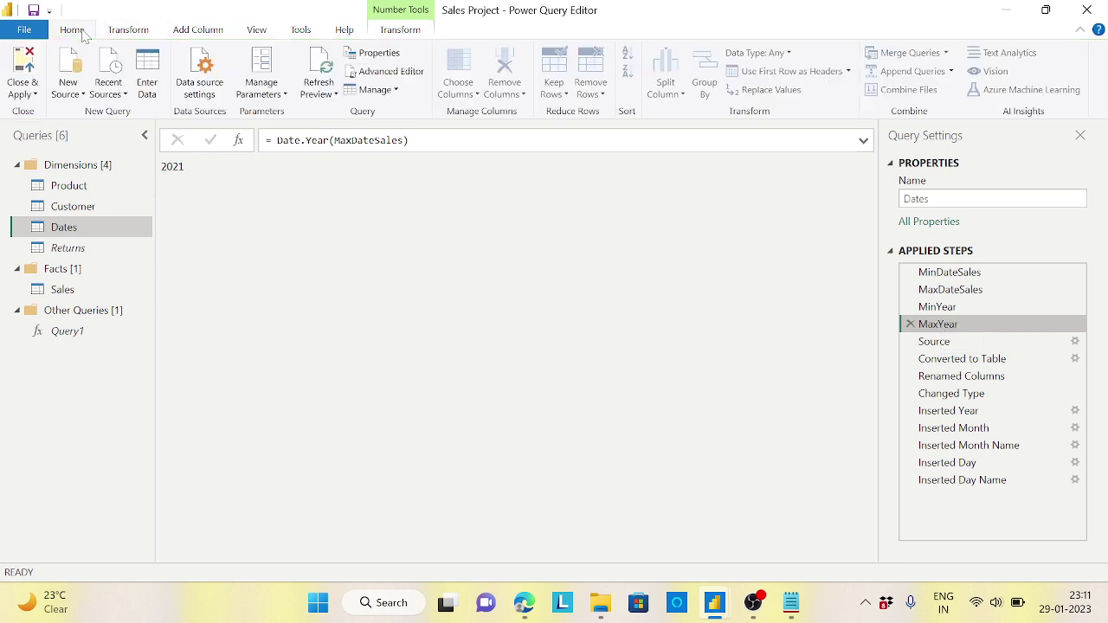
left_click(381, 71)
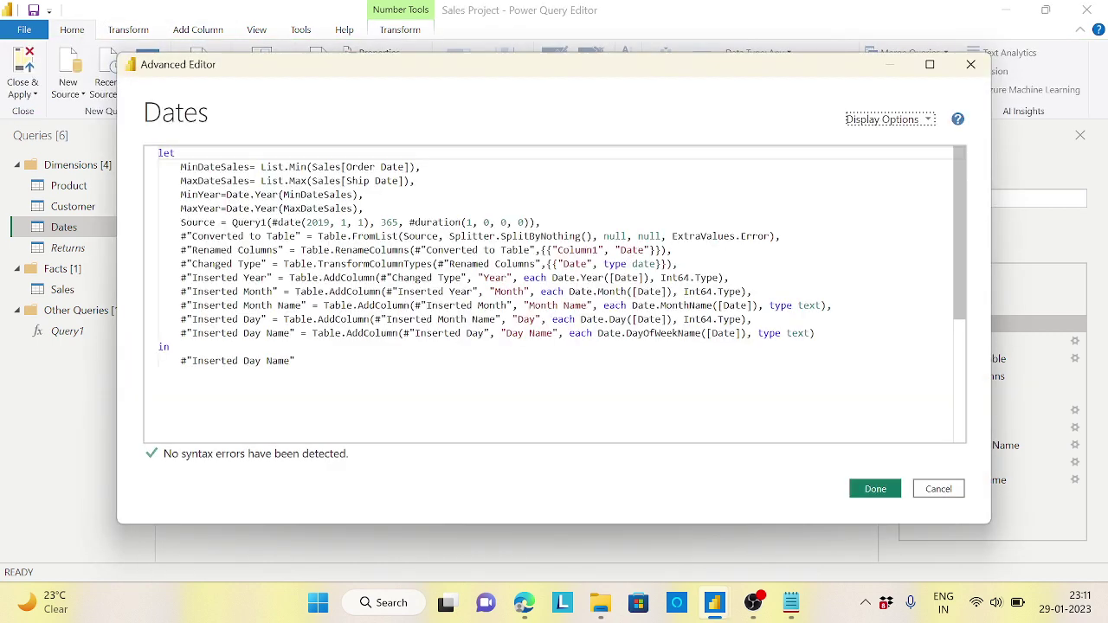
left_click(363, 209)
key("Return")
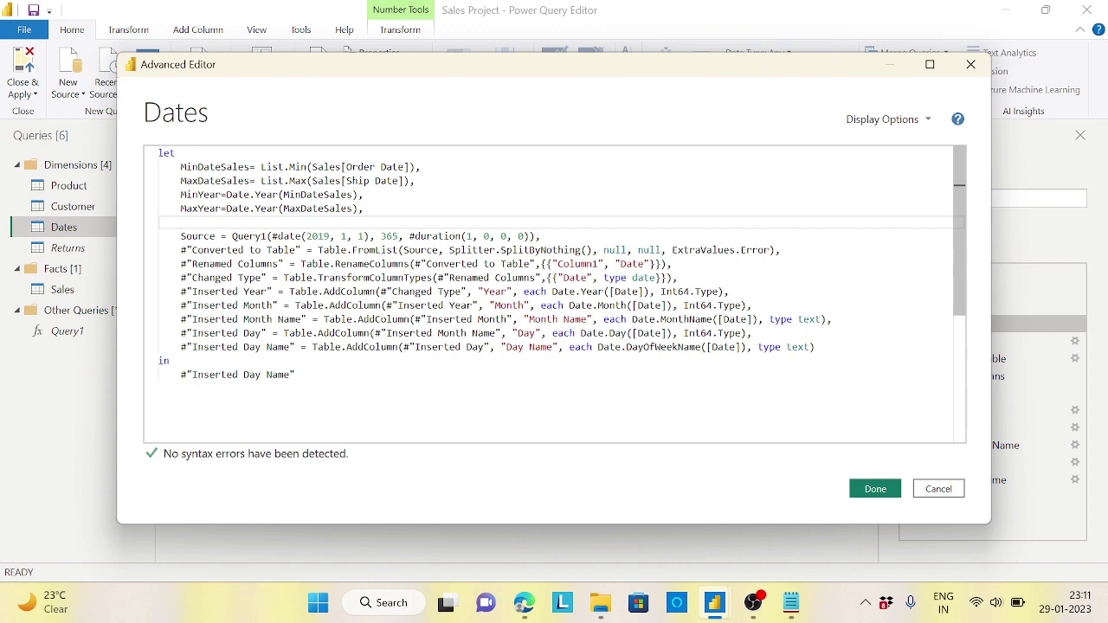
type("MinDa")
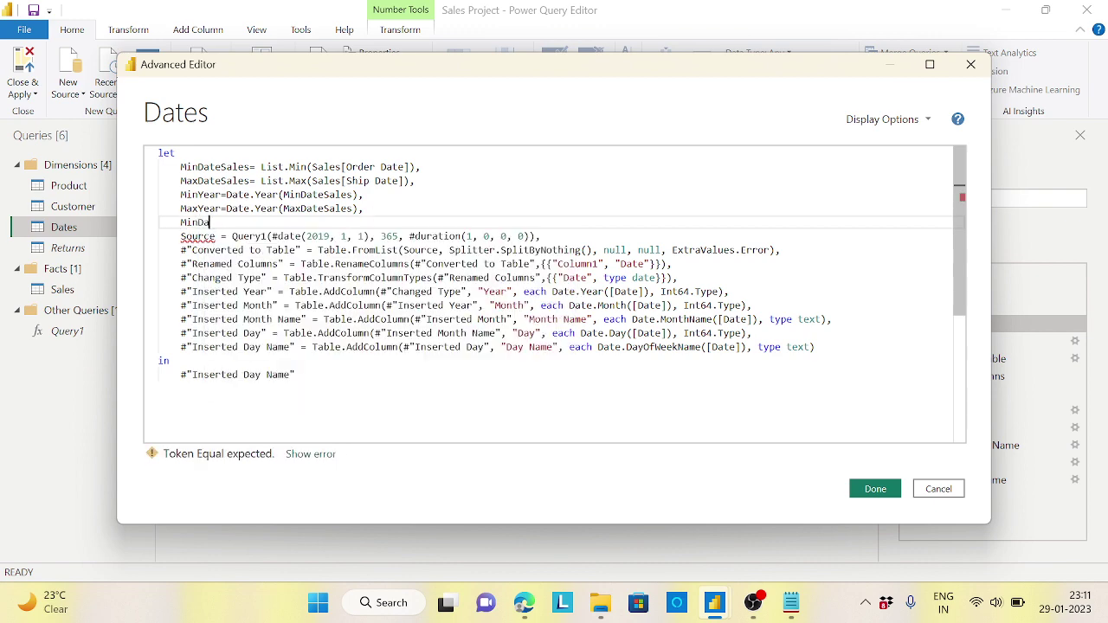
type("te= ")
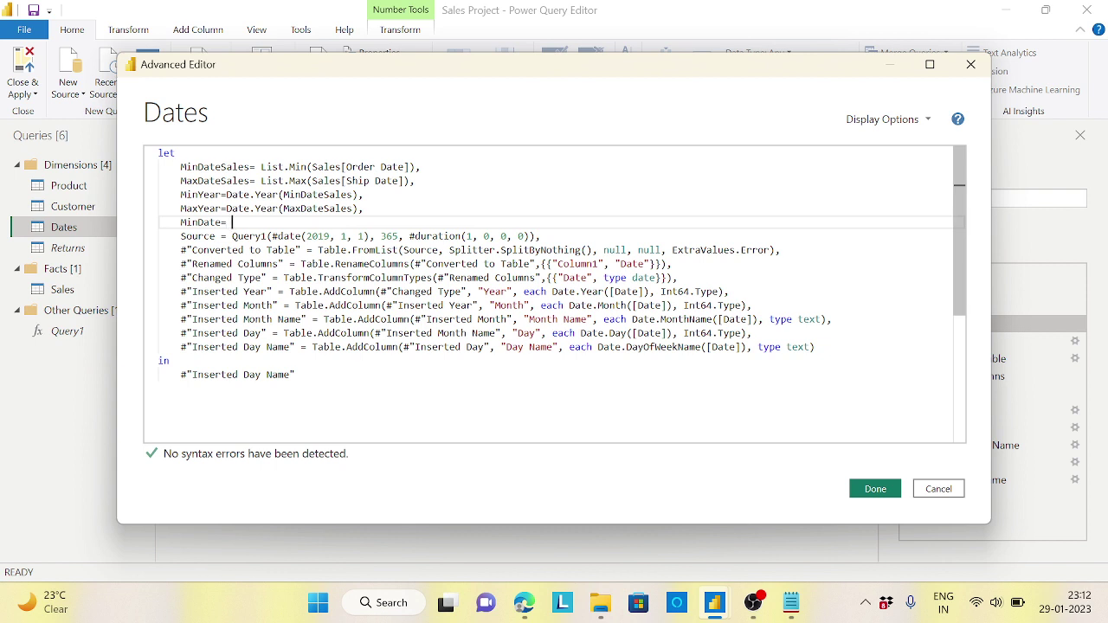
type(" #da")
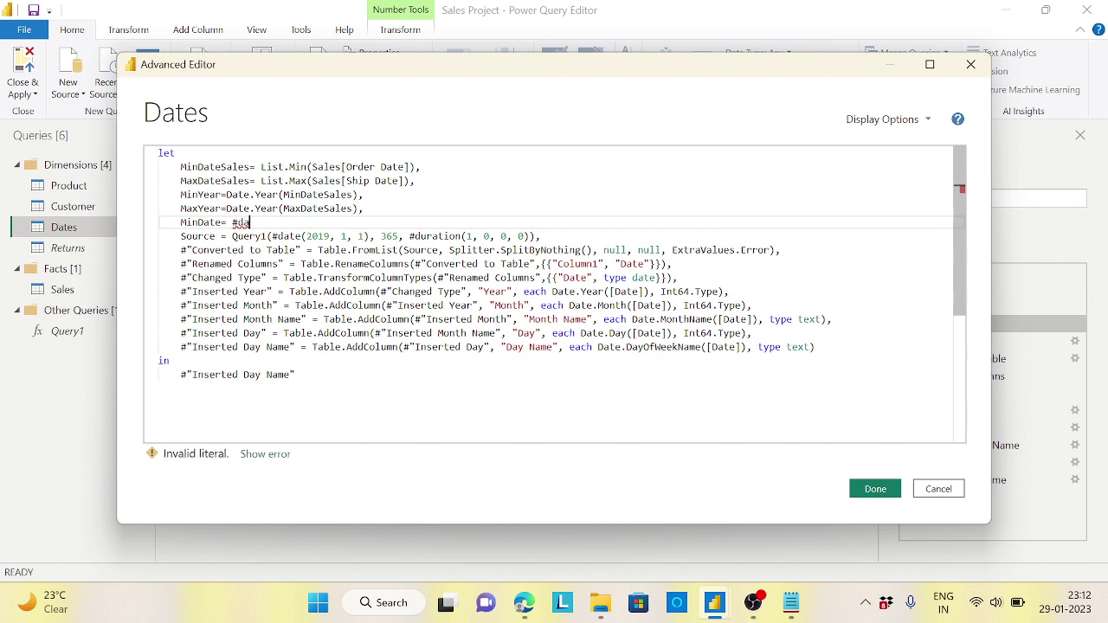
type("te(")
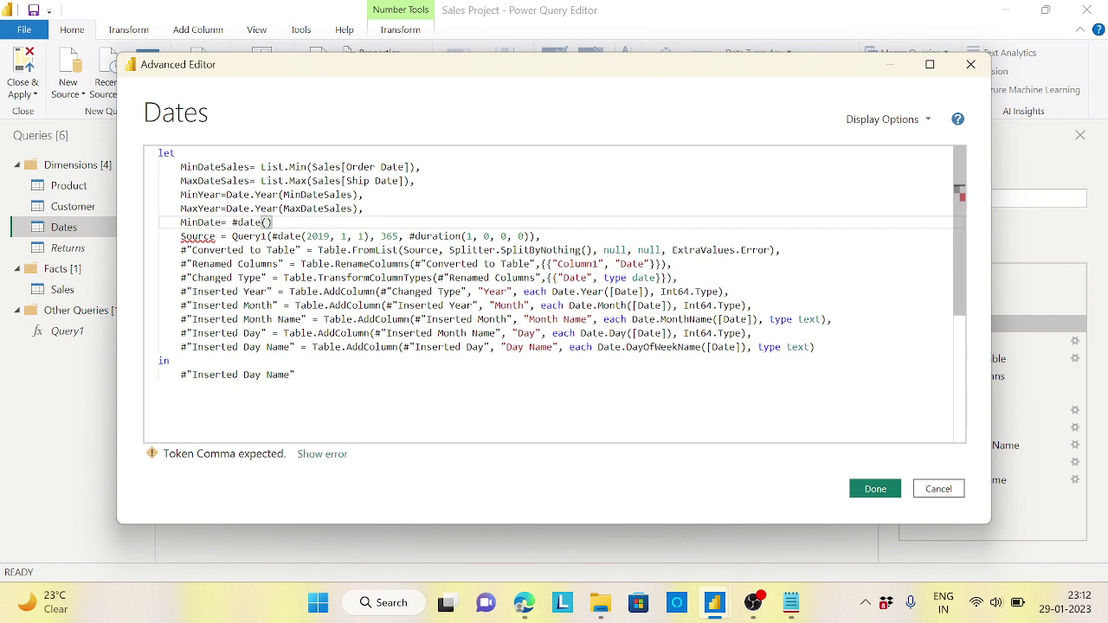
Copy the MinYear name into MinDate's #date function, add 01,01 as month and day, and end the line with a comma
double_click(217, 195)
key("ctrl+c")
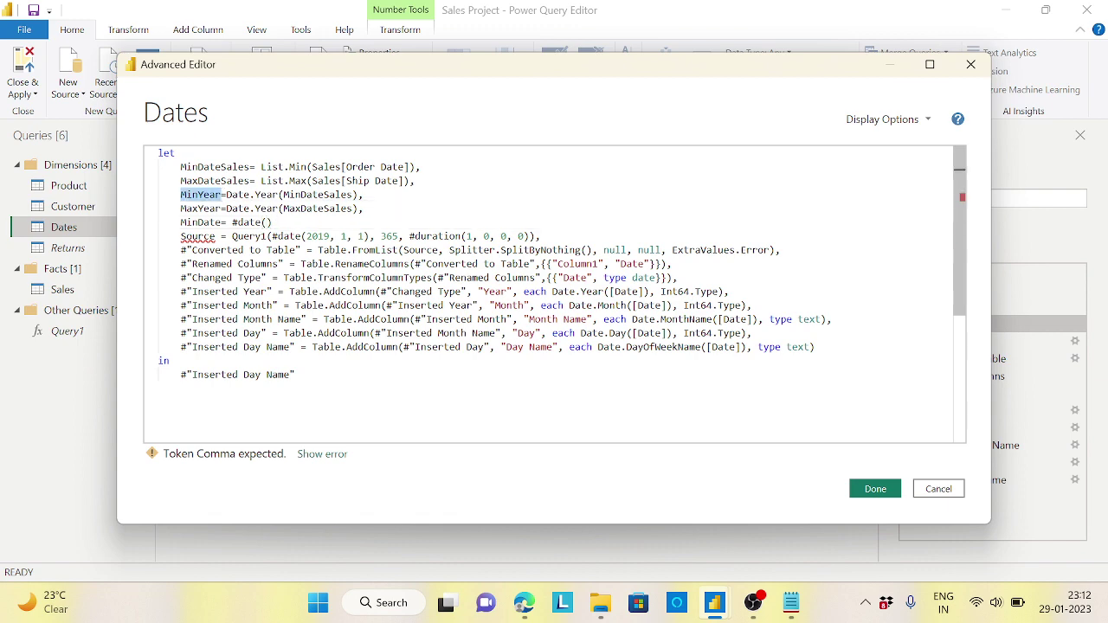
left_click(267, 222)
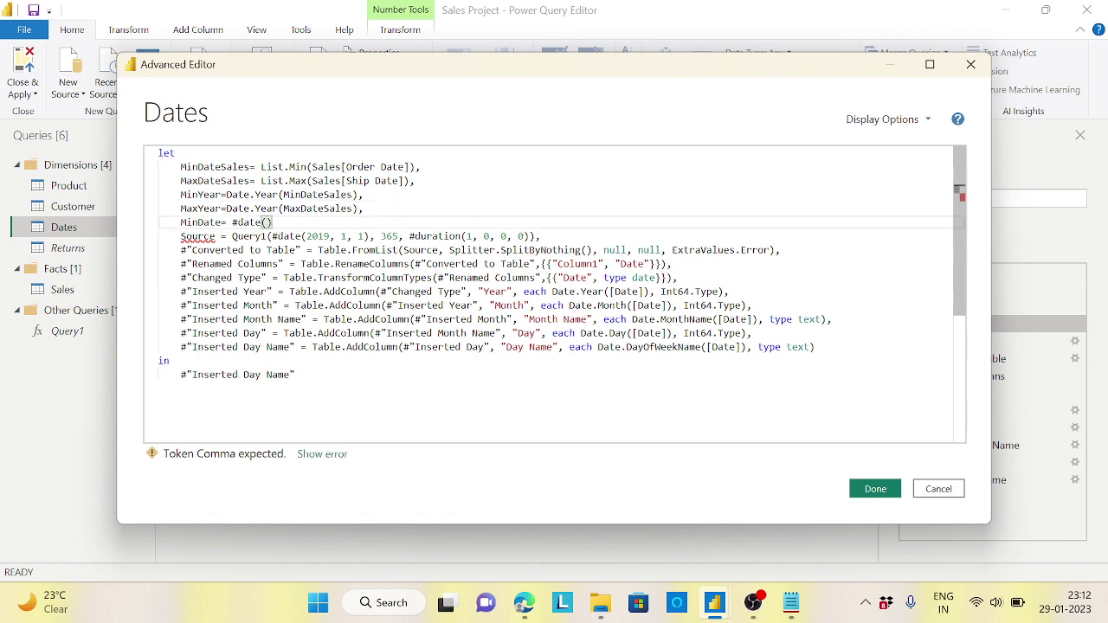
key("ctrl+v")
type(",")
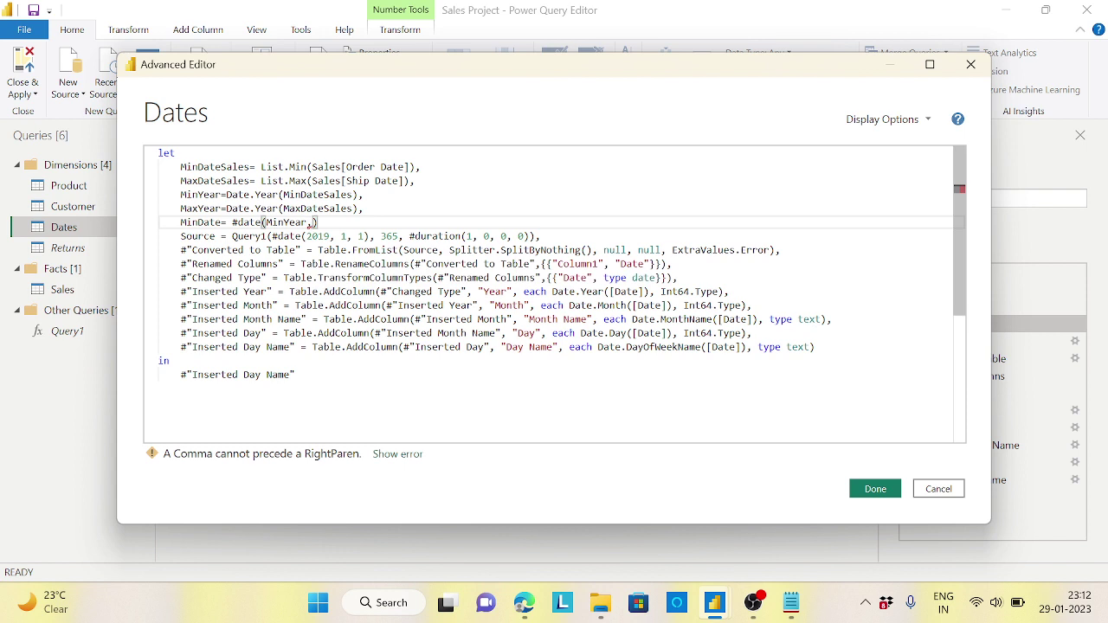
type("01")
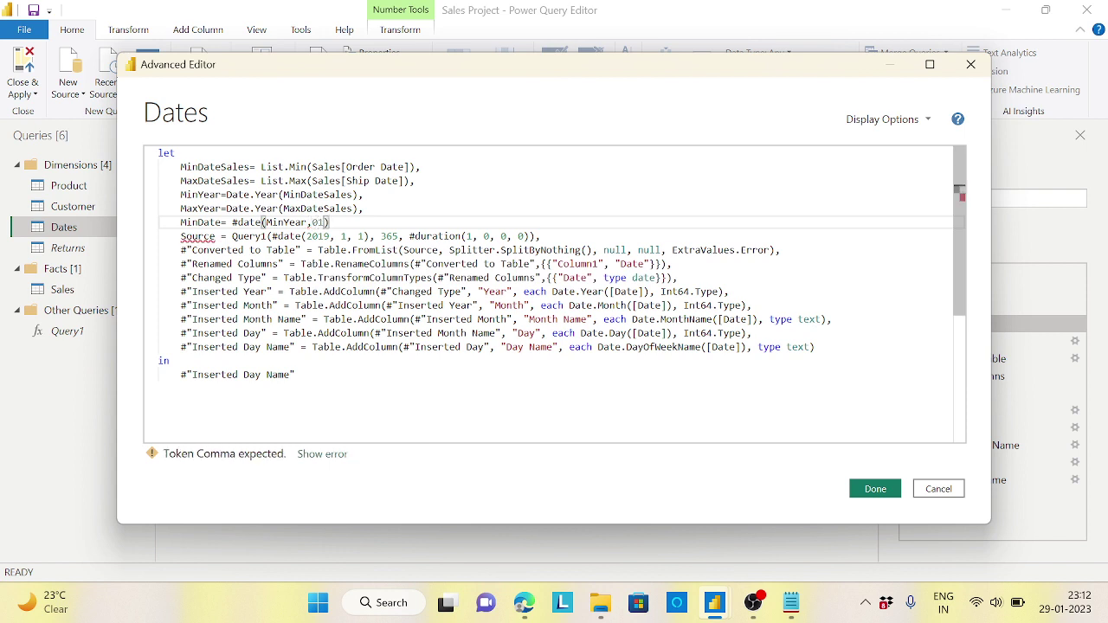
type(",01")
type(",01")
Add a MaxDate=#date() line below the MinDate line
key("Return")
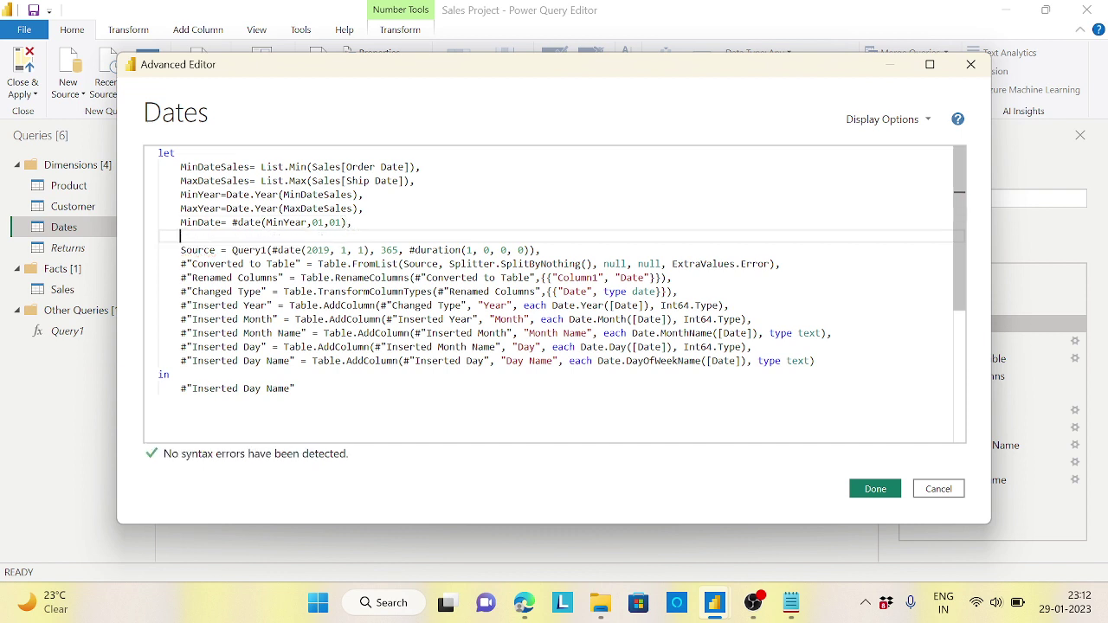
type("Max")
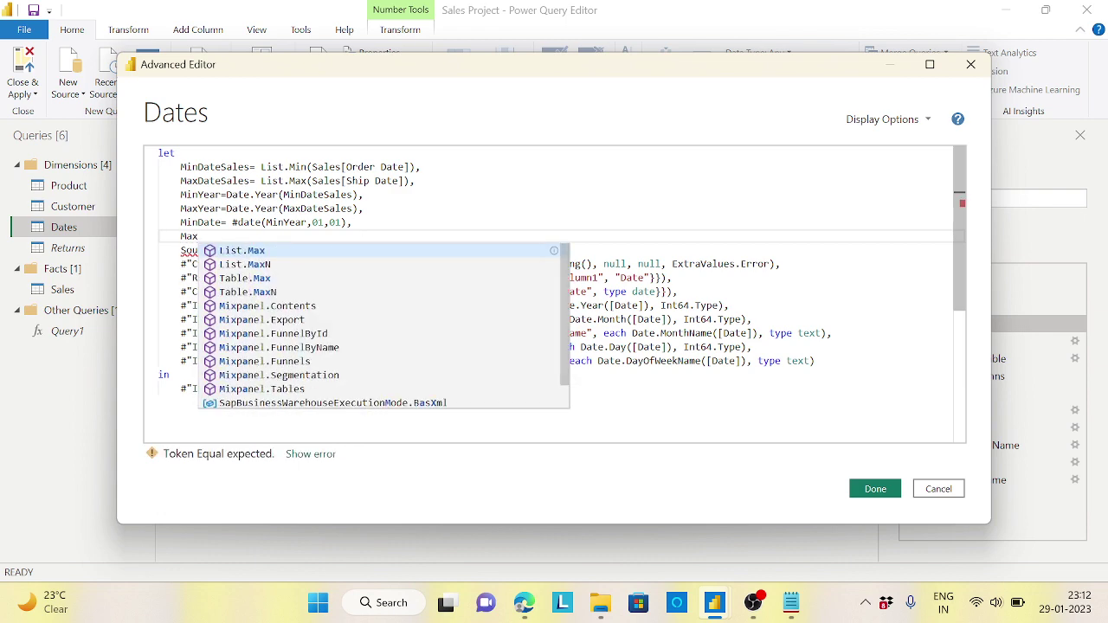
type("Date=")
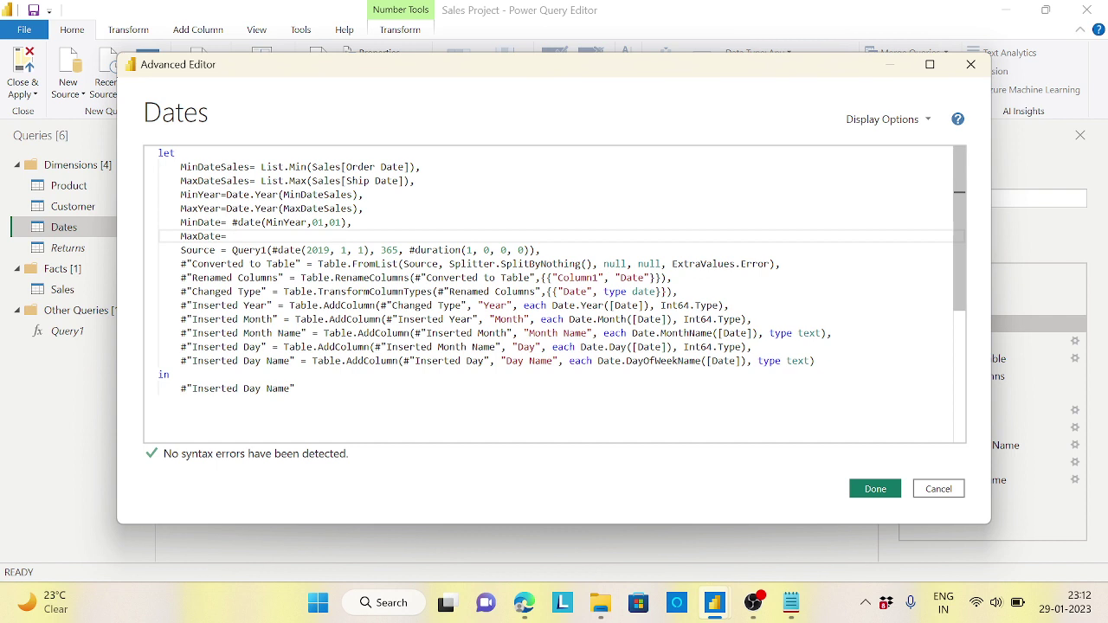
key("BackSpace")
type("#date(")
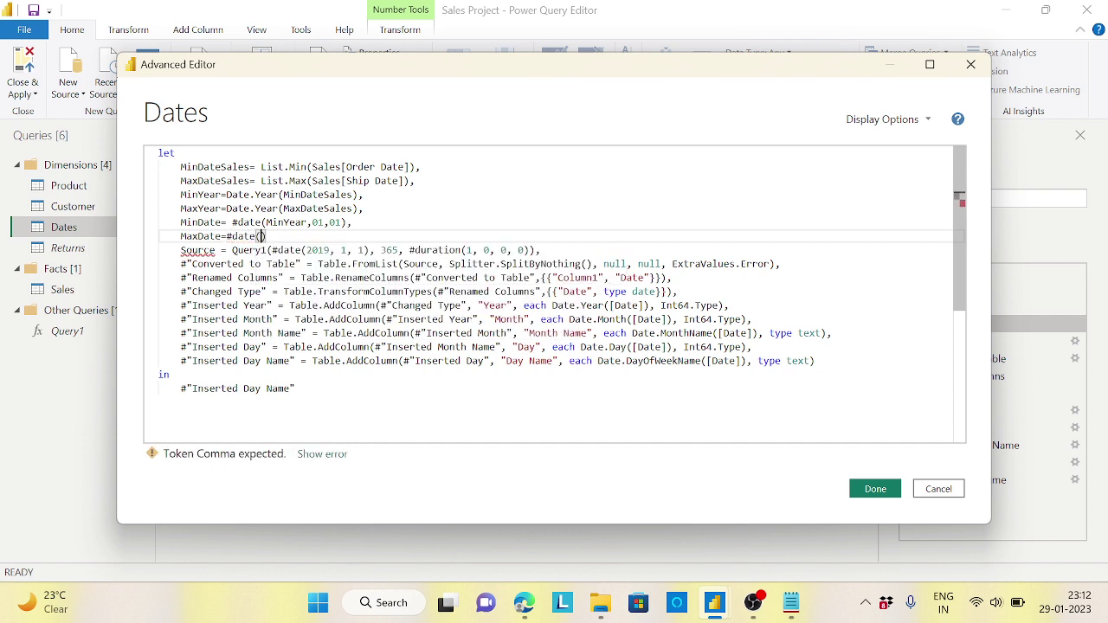
Copy the MaxYear name into MaxDate's #date function, add 12,31, end the line with a comma, and apply the code
double_click(201, 209)
key("ctrl+c")
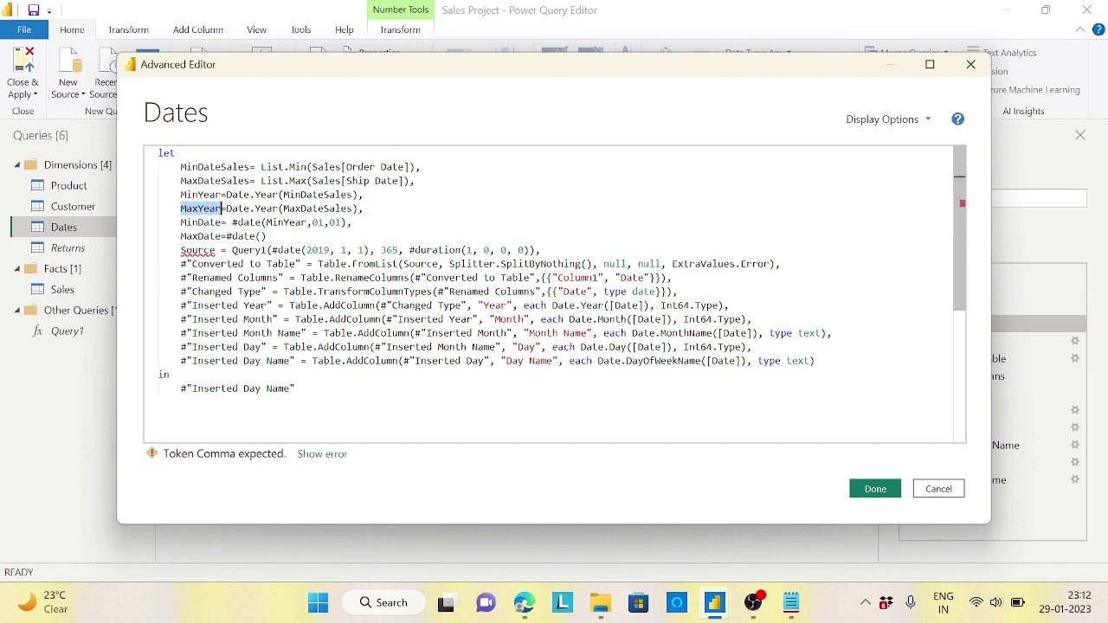
left_click(256, 237)
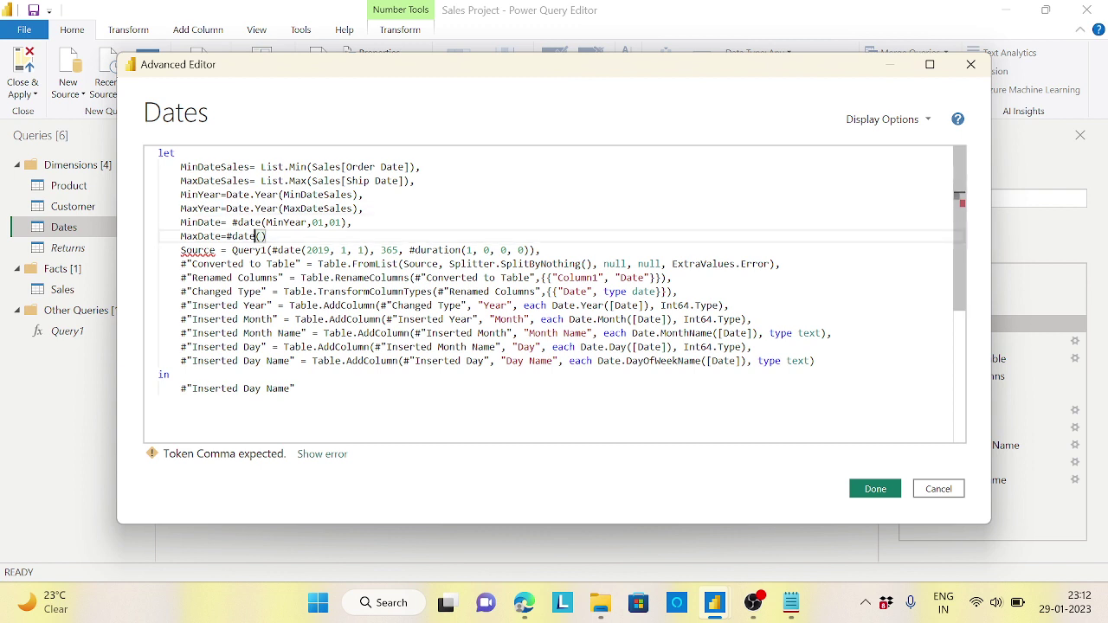
left_click(266, 236)
key("ctrl+v")
type(",12,")
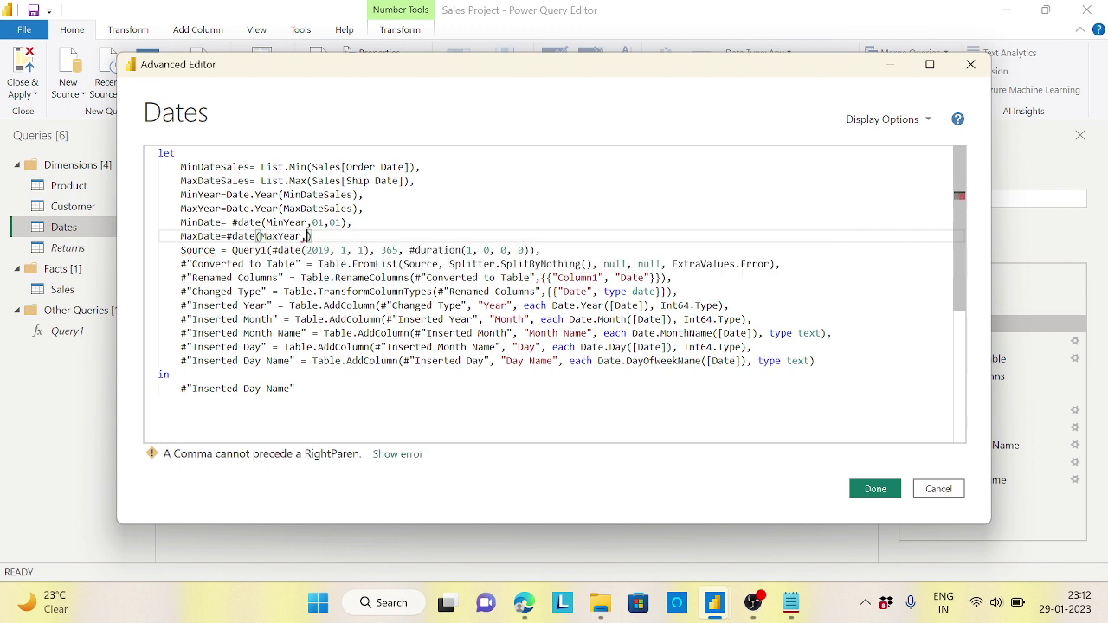
type("31")
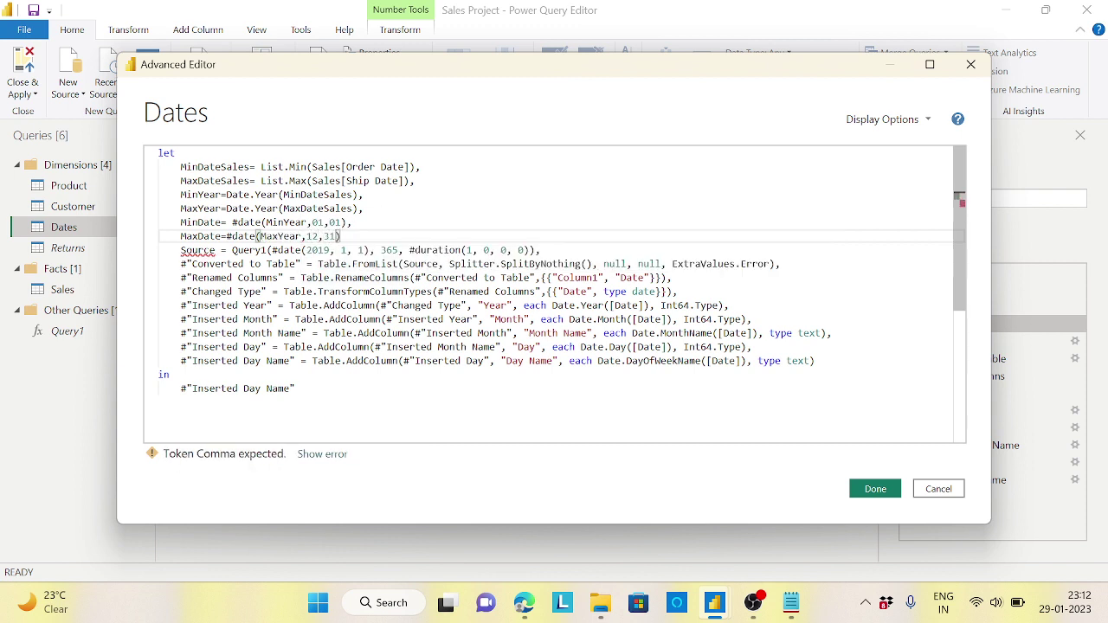
key("Down")
key("Up")
type(",")
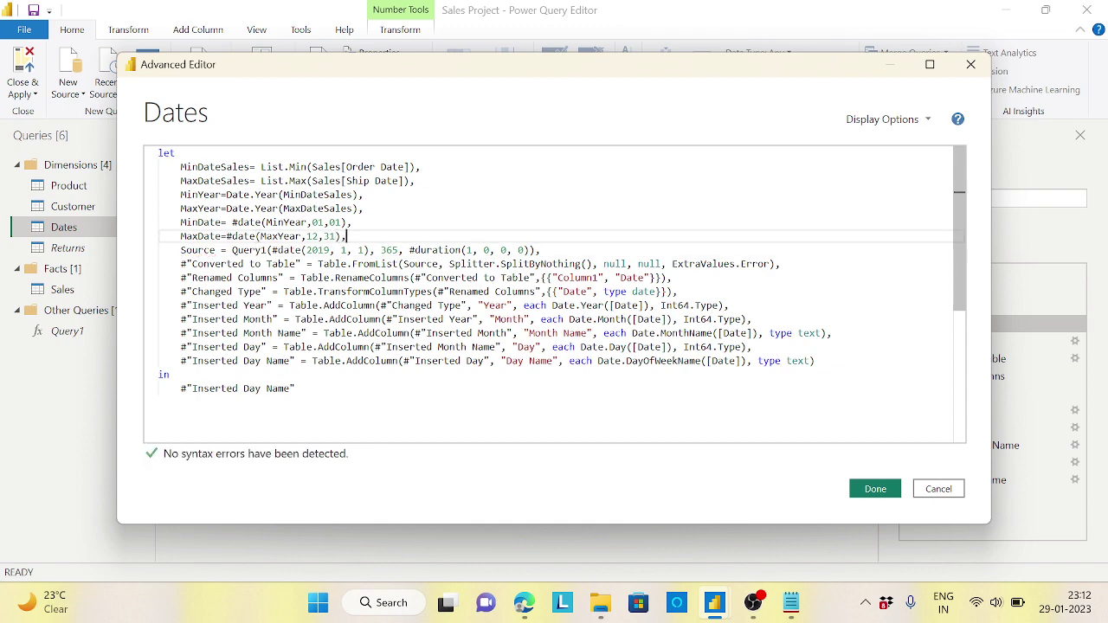
left_click(876, 490)
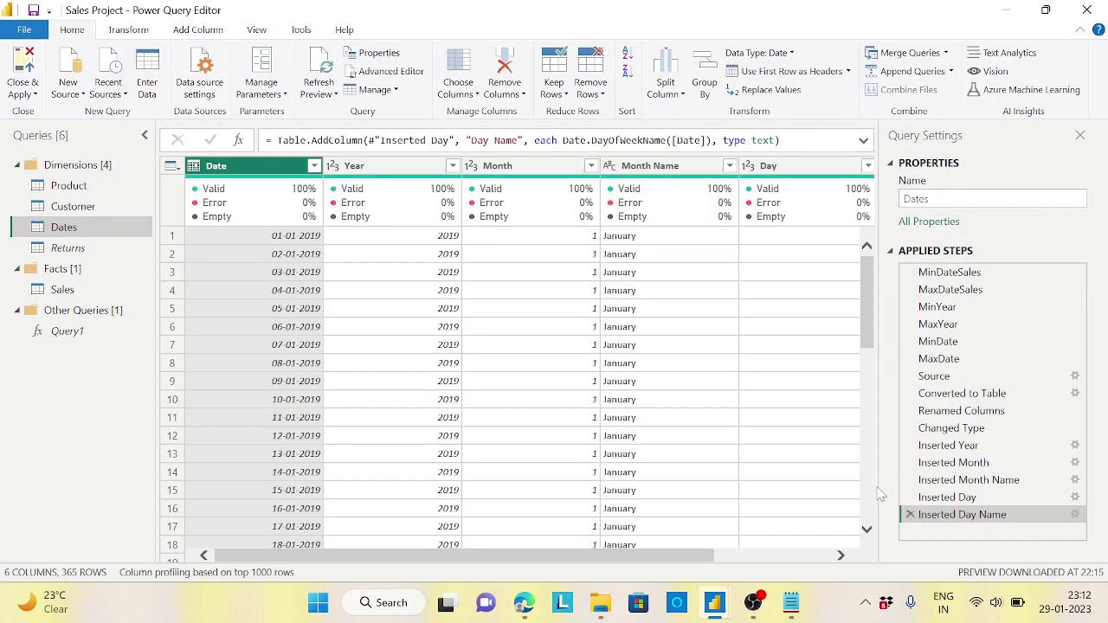
Review the results of each applied step from MinDateSales through MaxDate
left_click(985, 274)
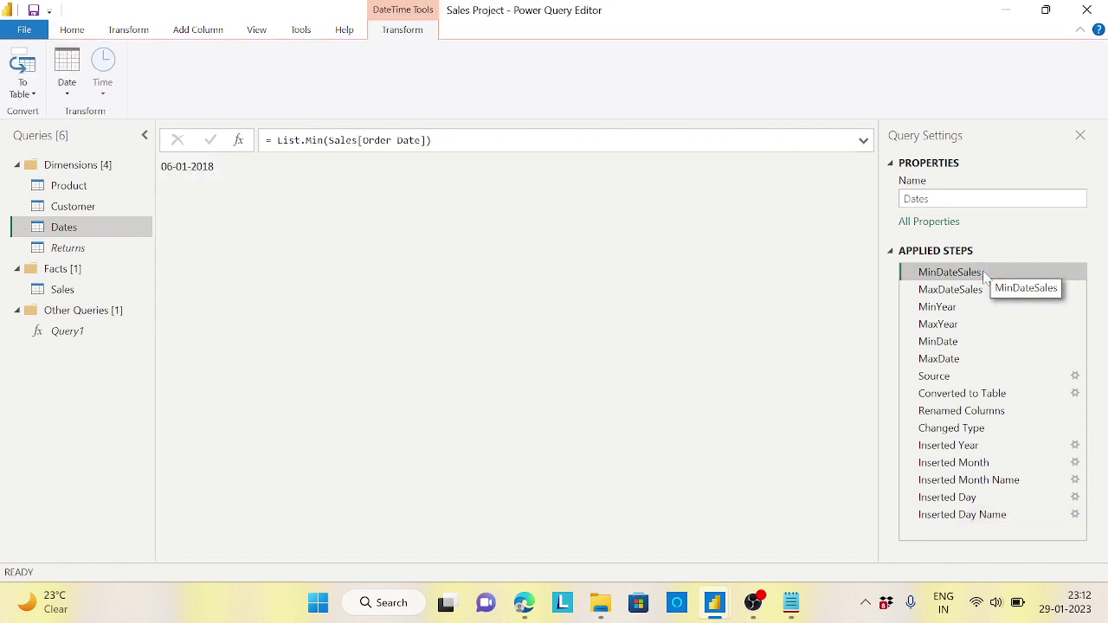
left_click(957, 292)
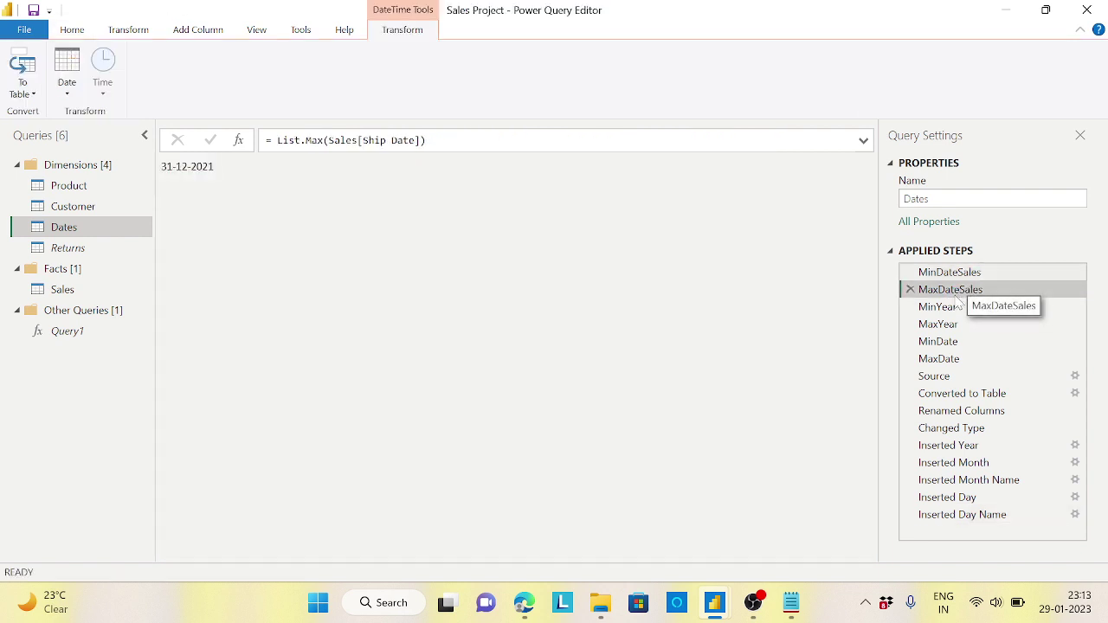
left_click(939, 310)
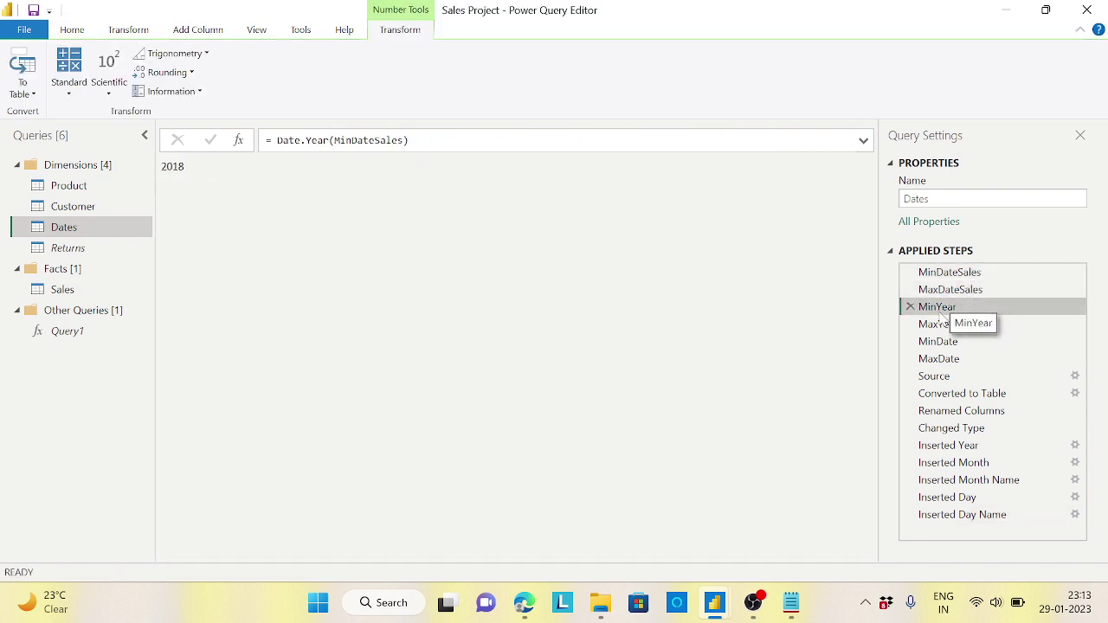
left_click(942, 328)
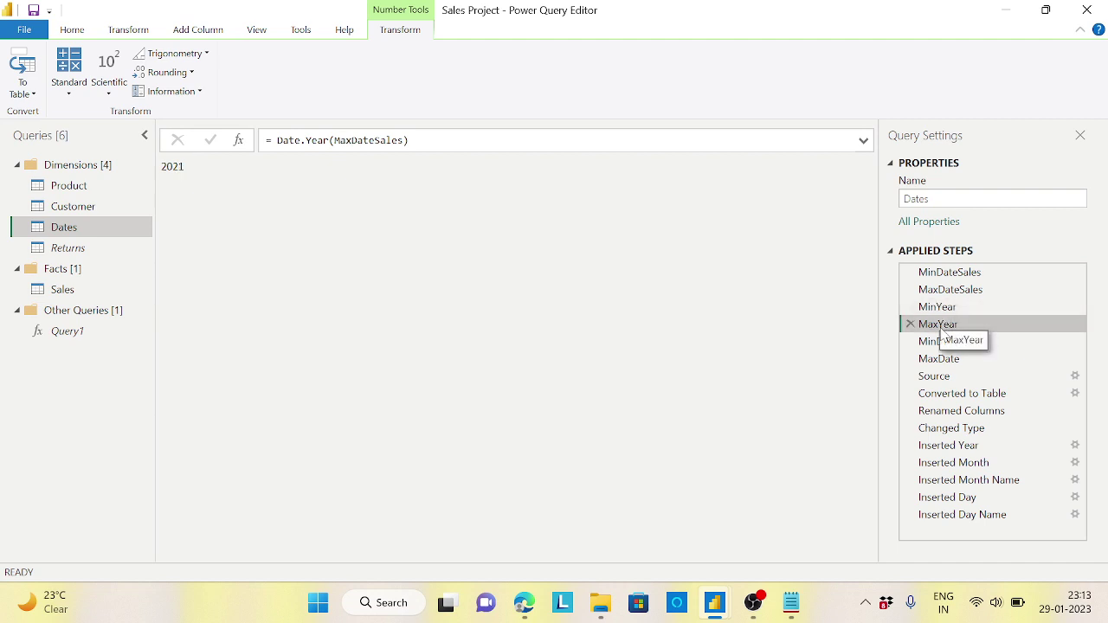
left_click(943, 345)
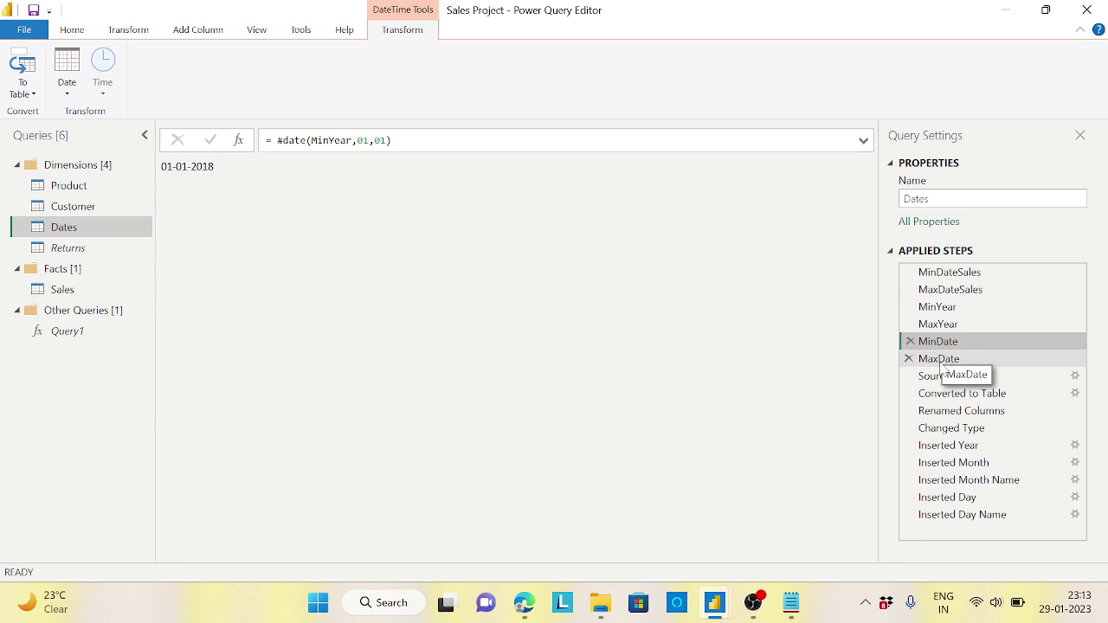
left_click(942, 362)
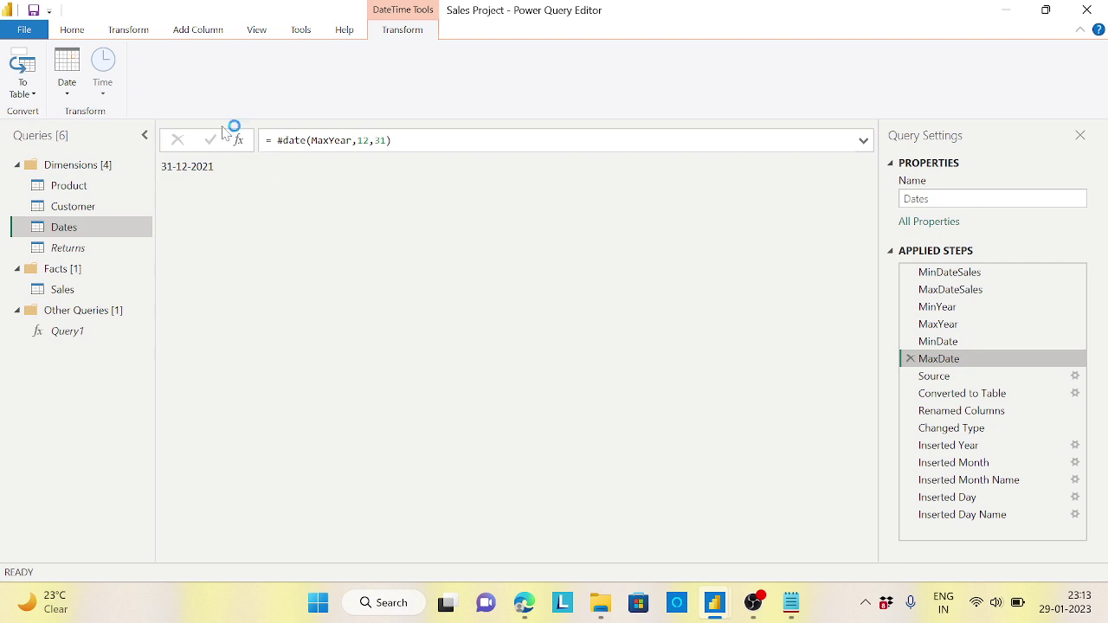
Open the Dates query's code and add a Duration= Duration.Days() line below the MaxDate line
left_click(81, 33)
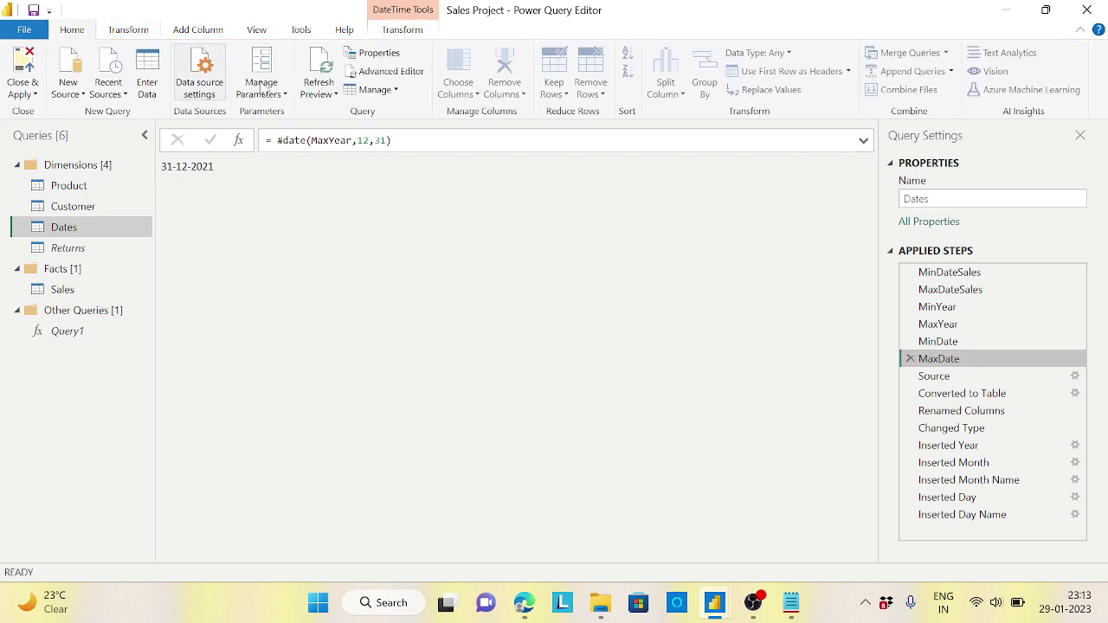
left_click(390, 71)
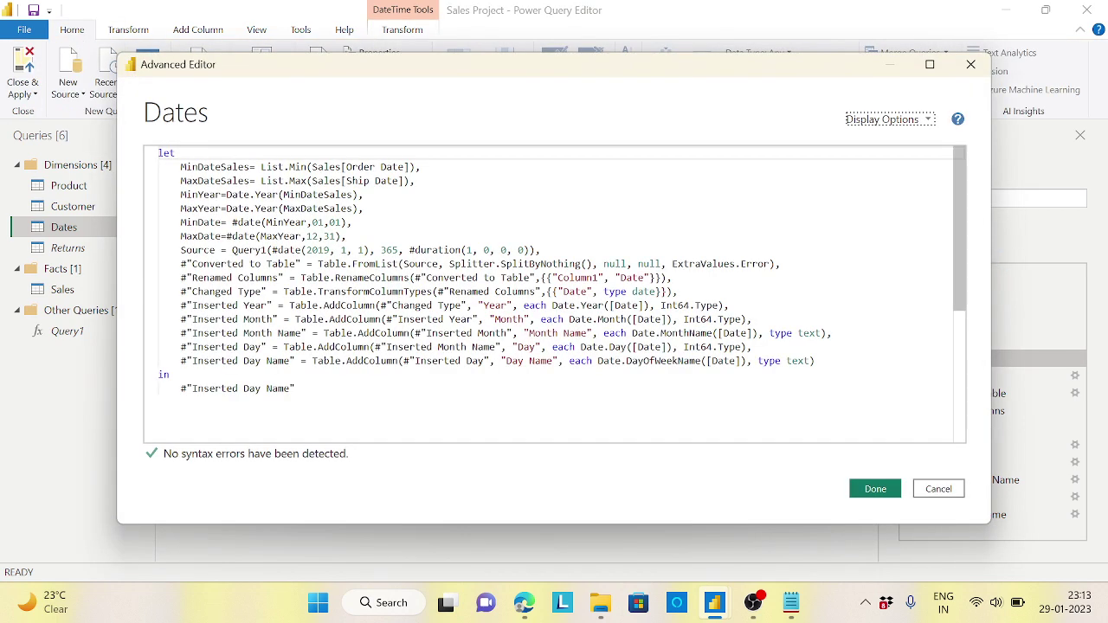
left_click(541, 249)
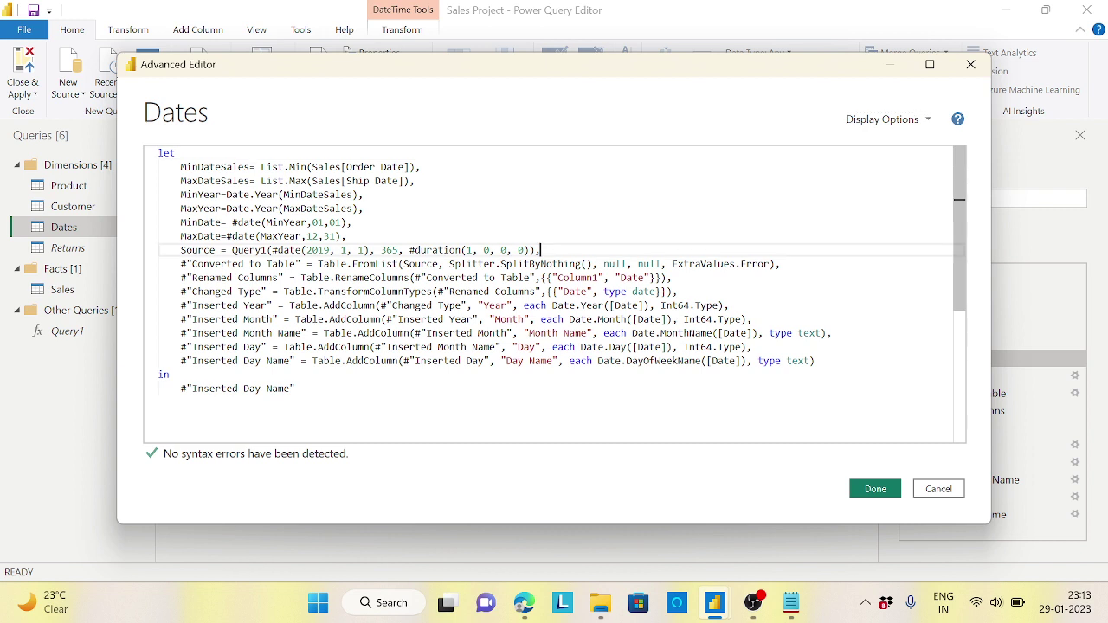
left_click(345, 235)
key("Return")
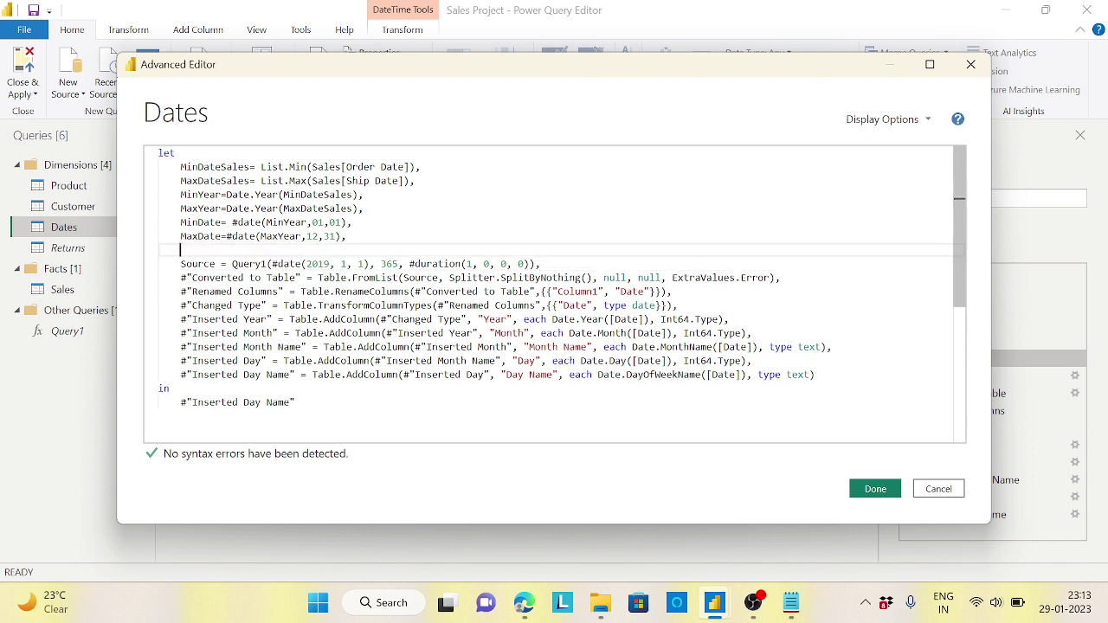
type("Du")
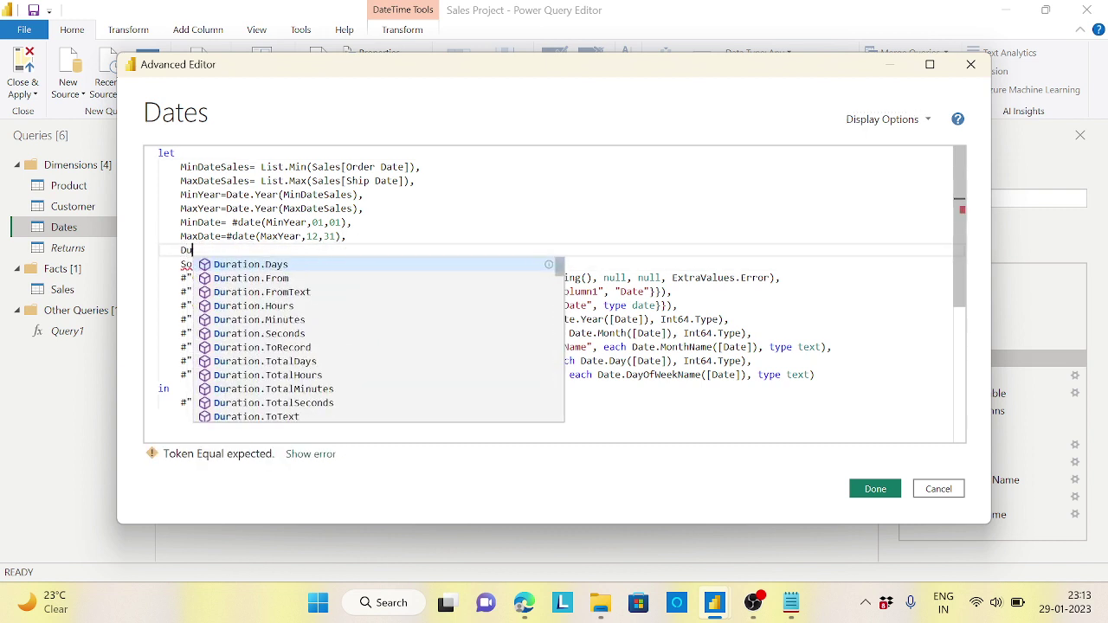
type("ration")
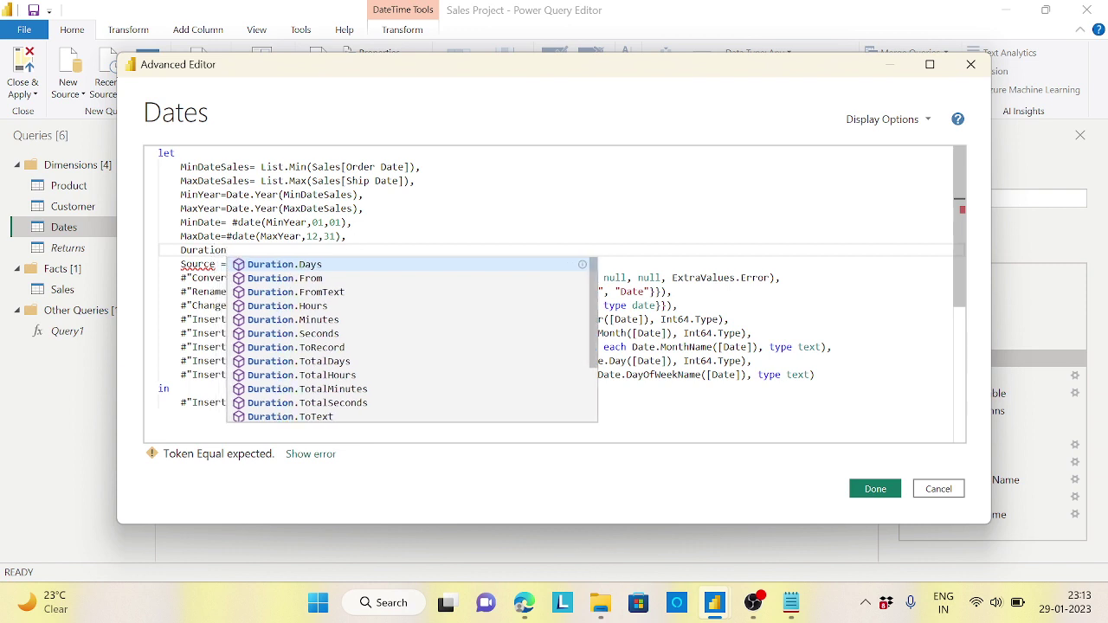
type("= D")
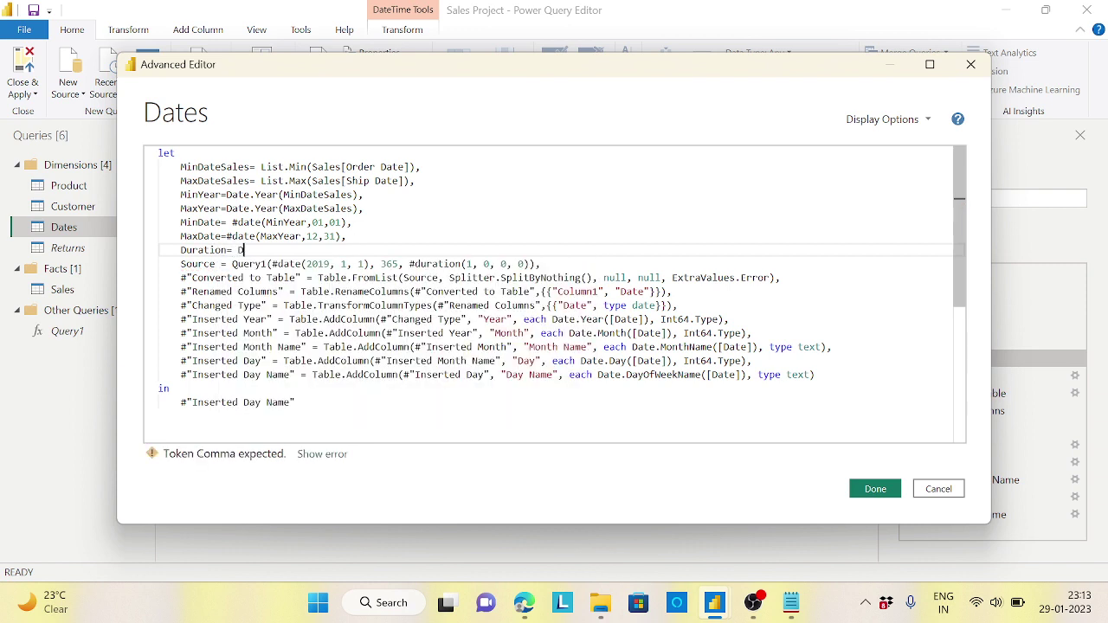
type("uration")
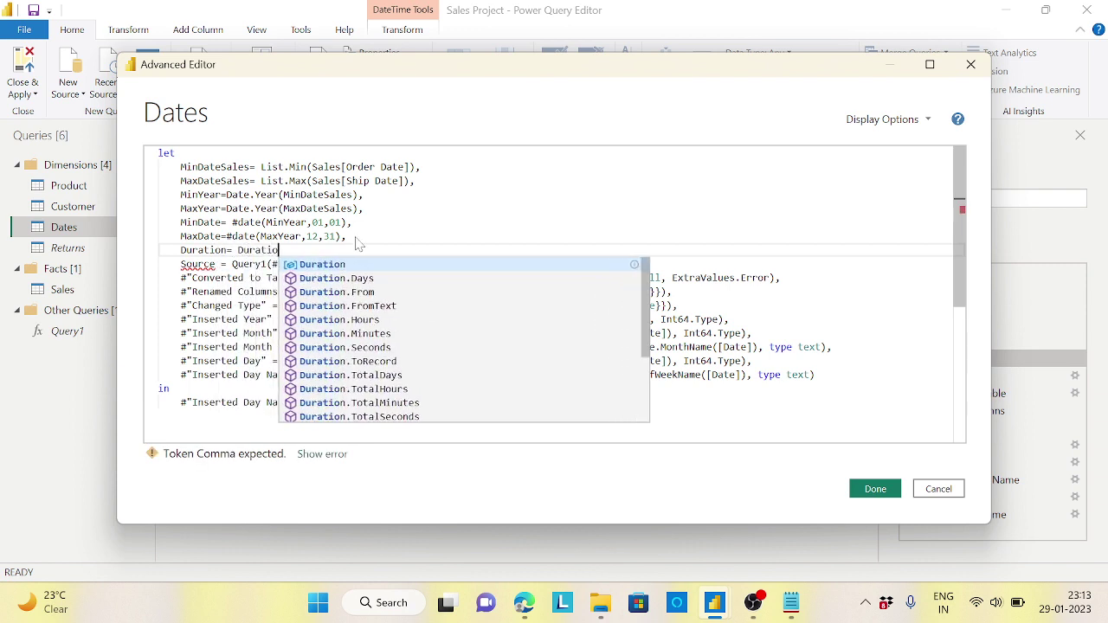
type(".Da")
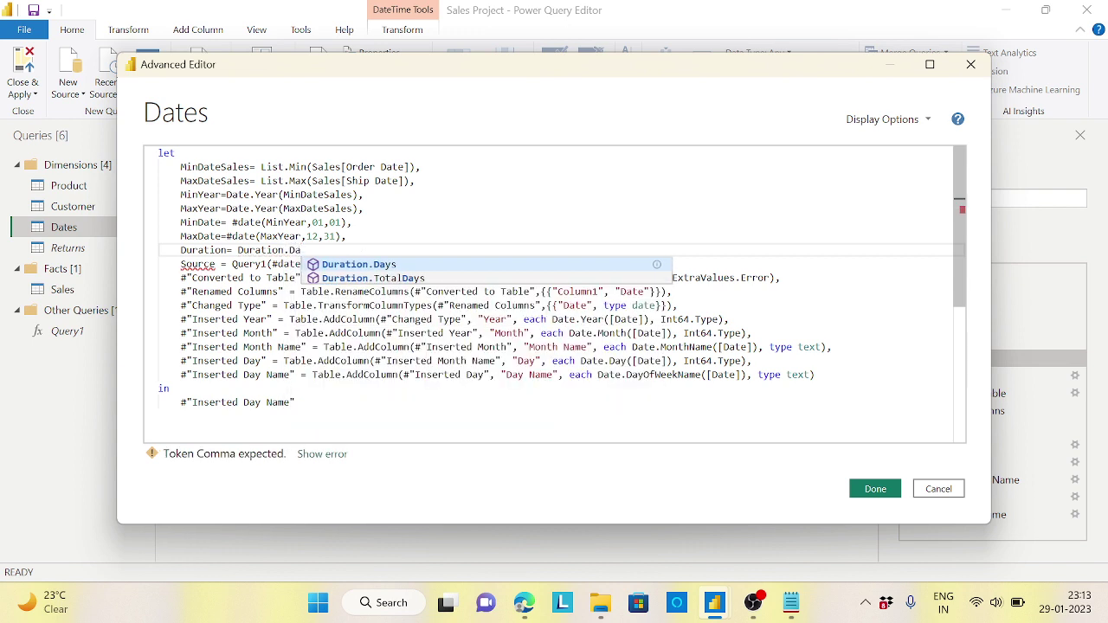
key("Tab")
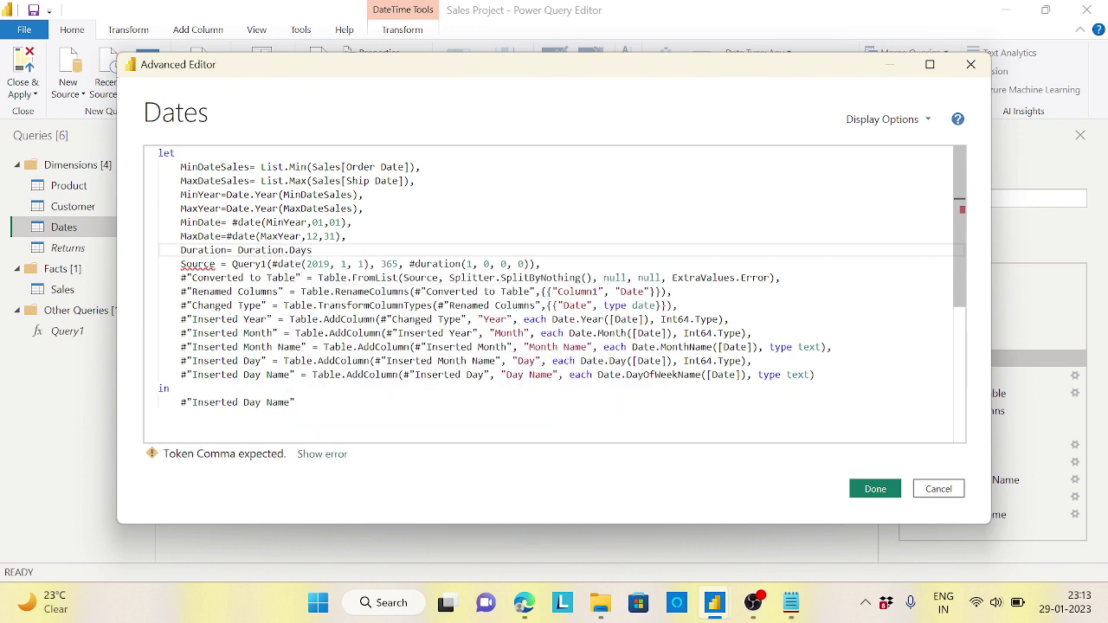
type("(")
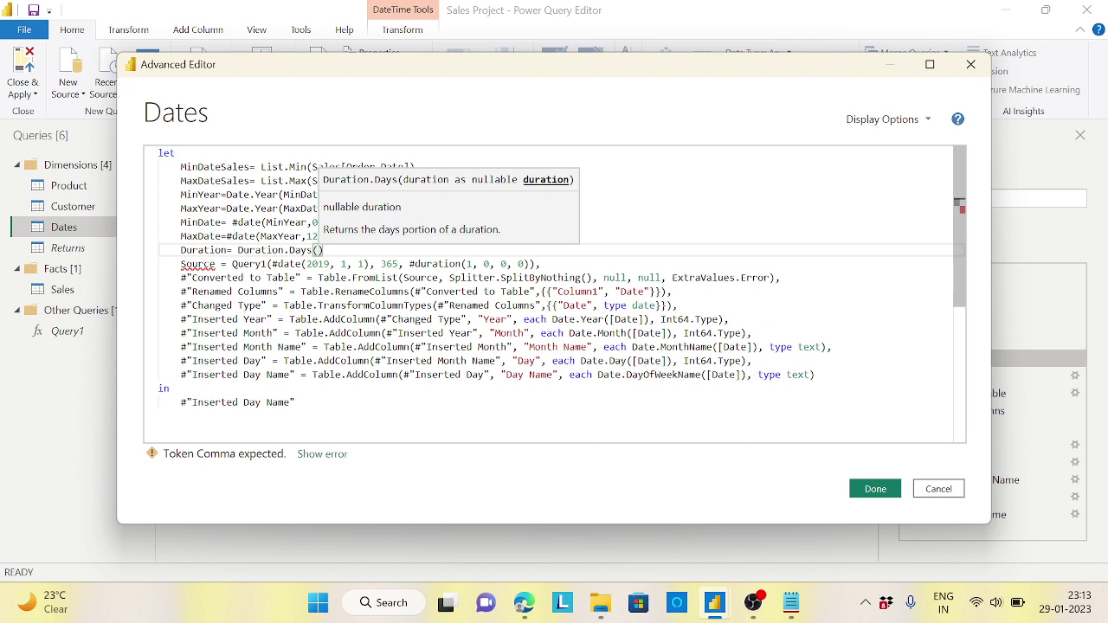
Fill Duration.Days with MaxDate-MinDate, add +1 after it, end the line with a comma, and apply the code
double_click(200, 235)
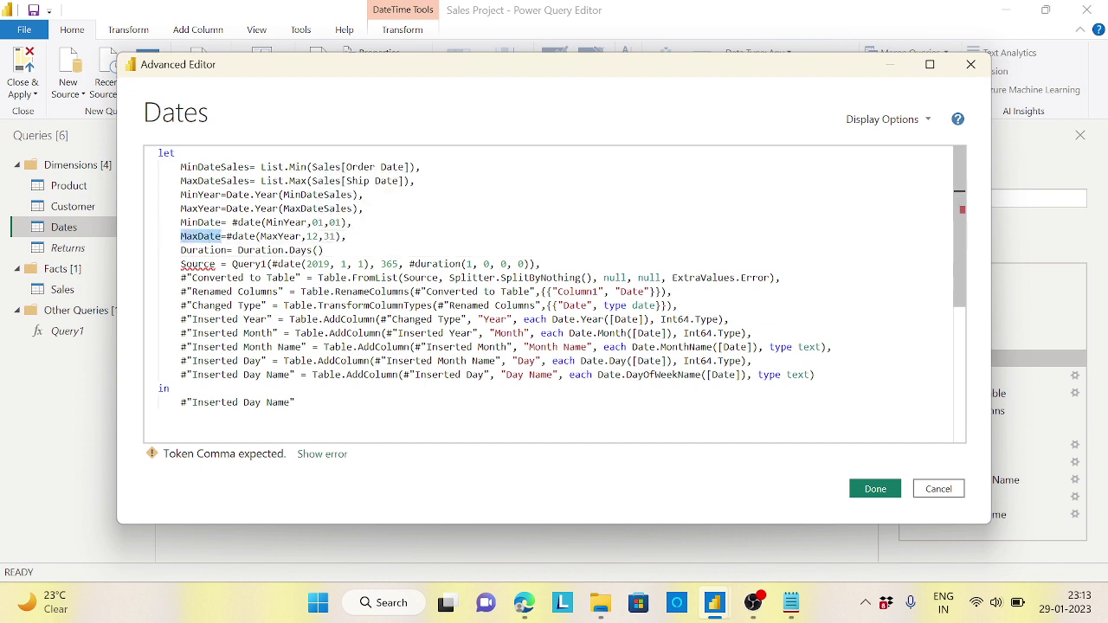
key("ctrl+c")
left_click(317, 250)
key("ctrl+v")
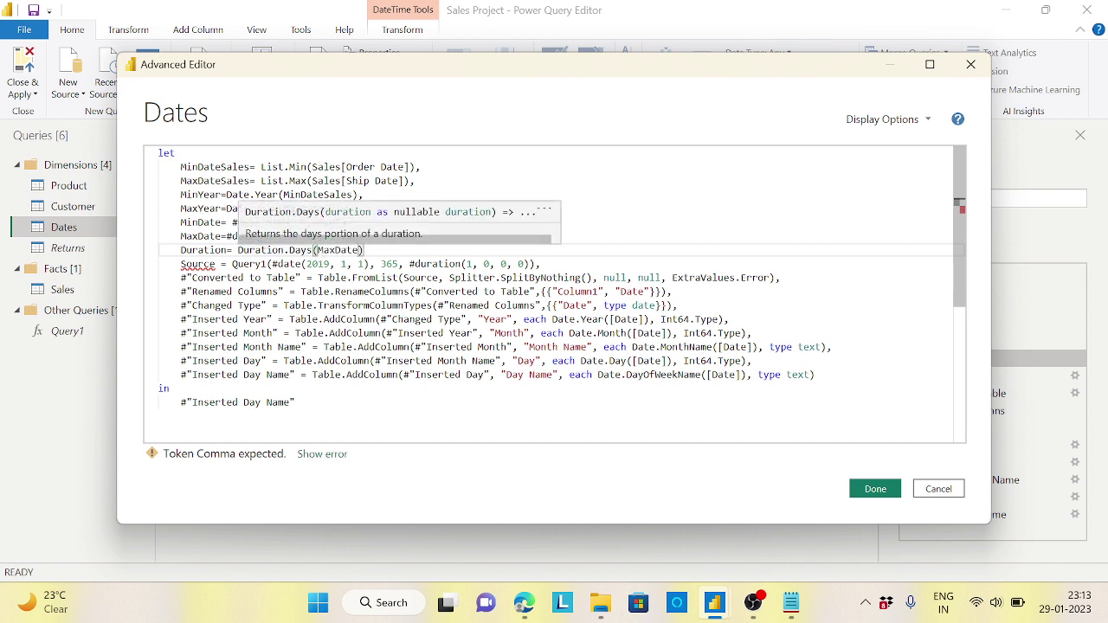
type("-")
double_click(217, 222)
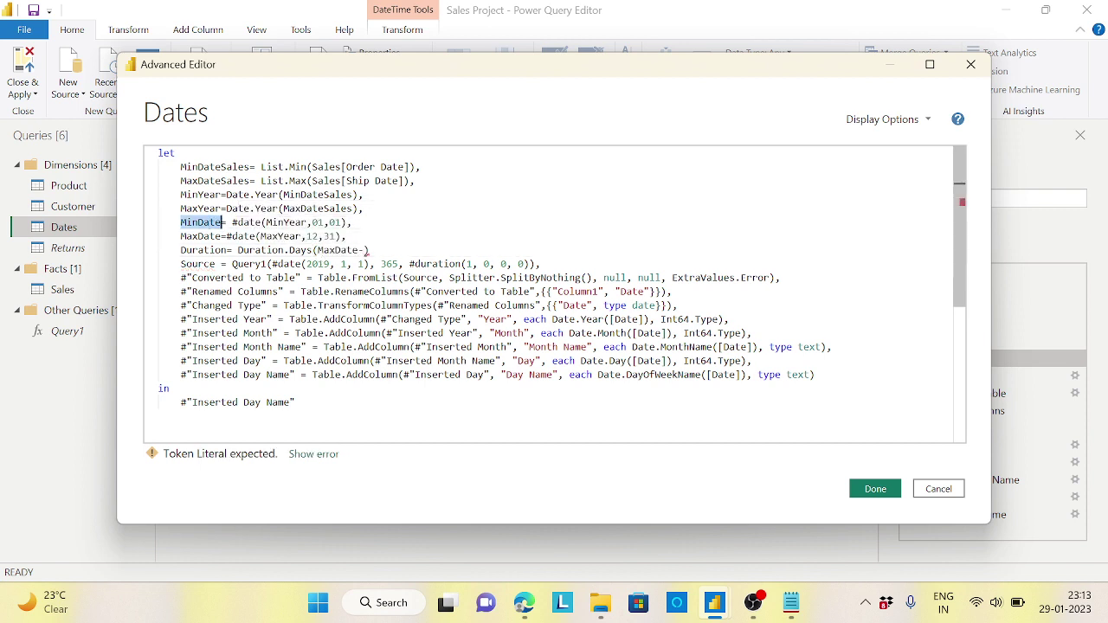
left_click(366, 250)
key("ctrl+v")
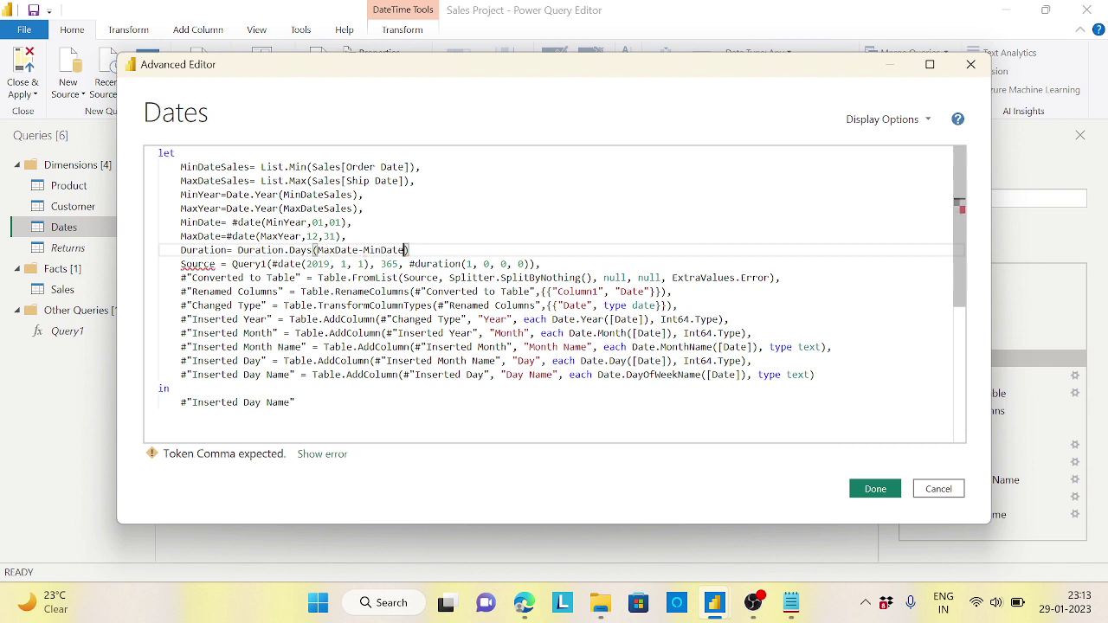
key("Right")
type("+1,")
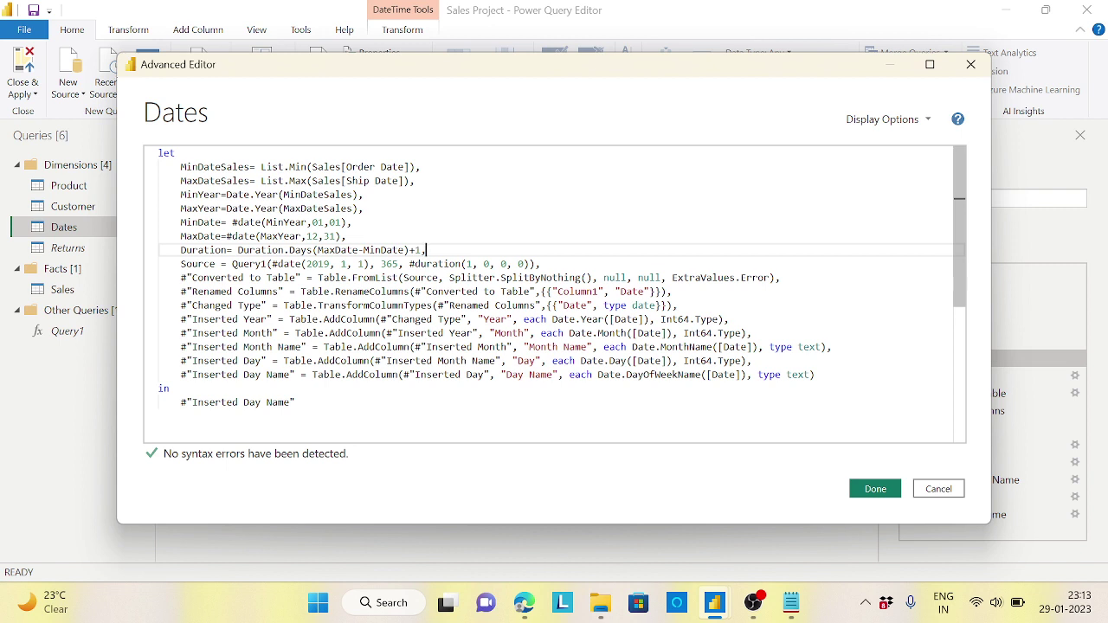
left_click(876, 490)
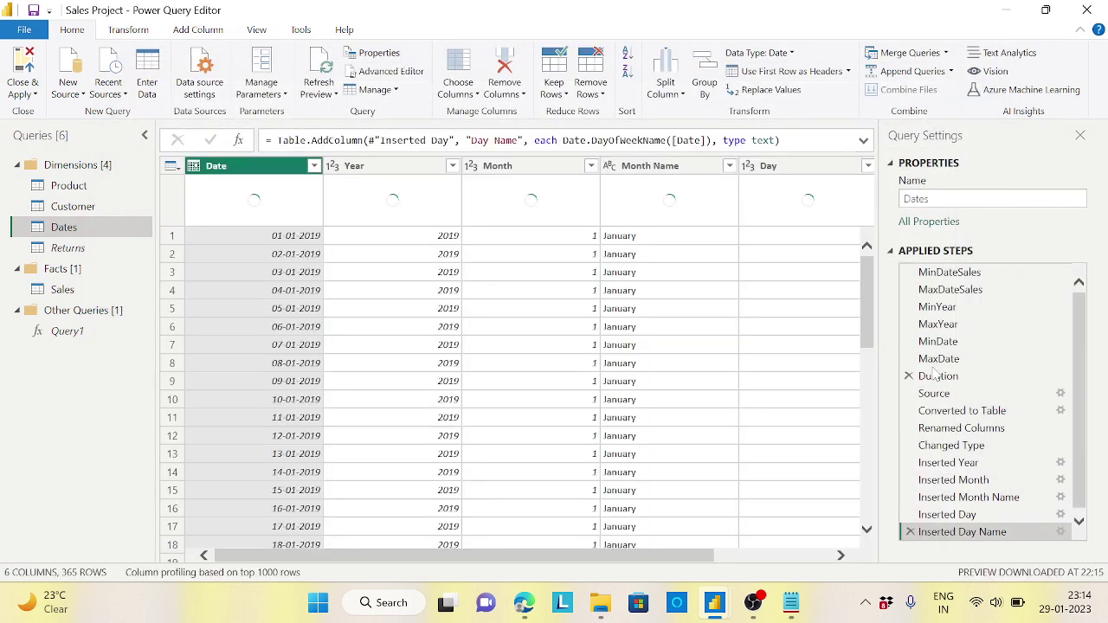
Review the results of the MinYear, MaxYear, MaxDate and Duration applied steps
left_click(953, 308)
left_click(948, 324)
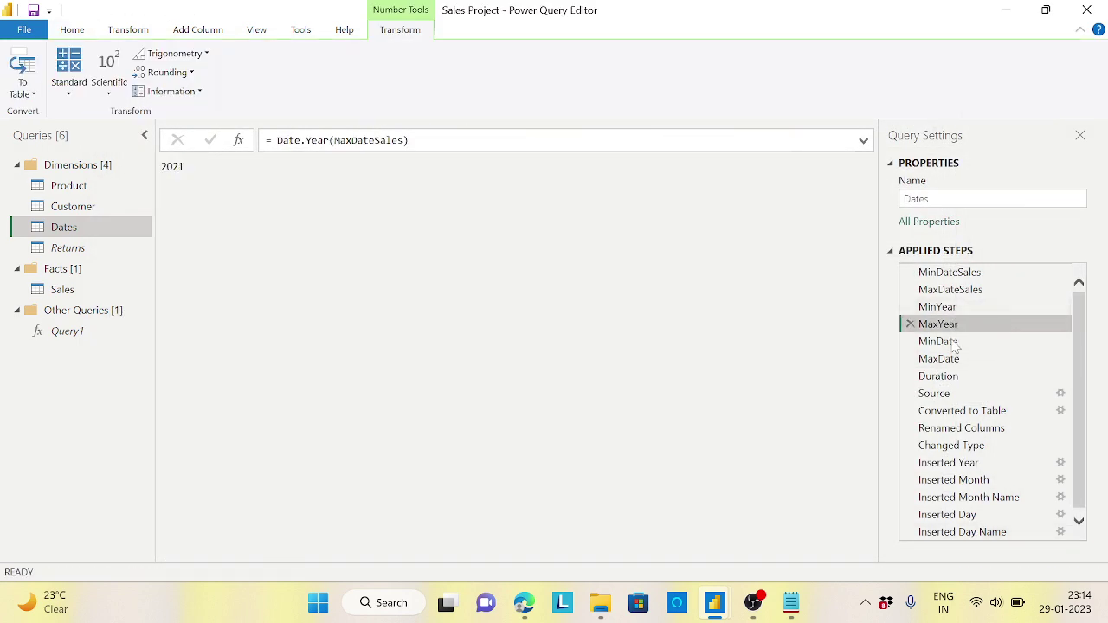
left_click(952, 359)
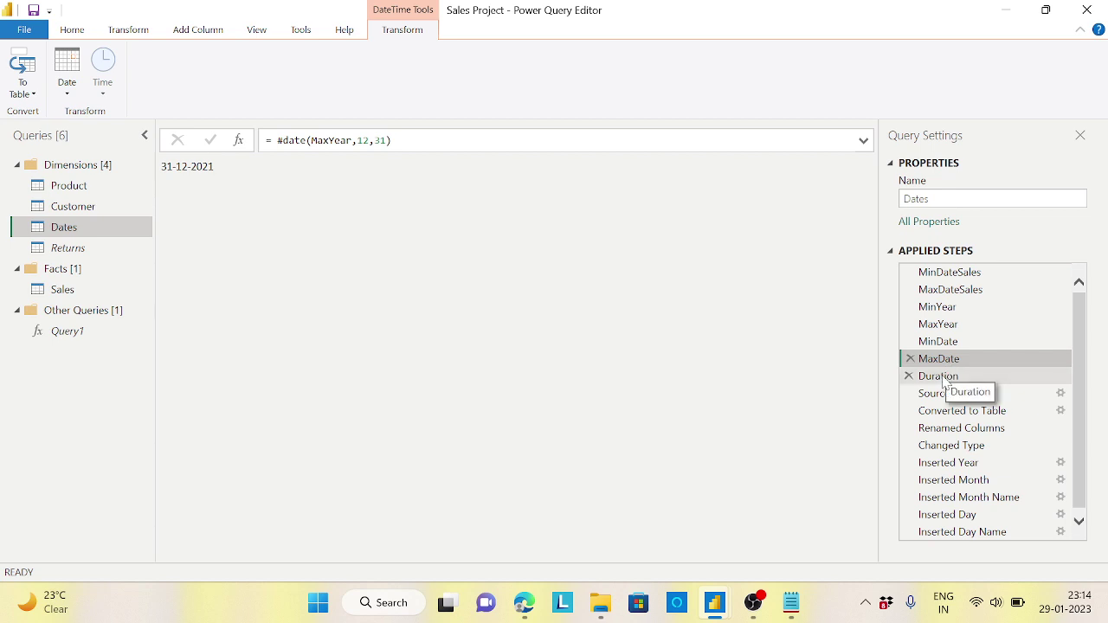
left_click(944, 375)
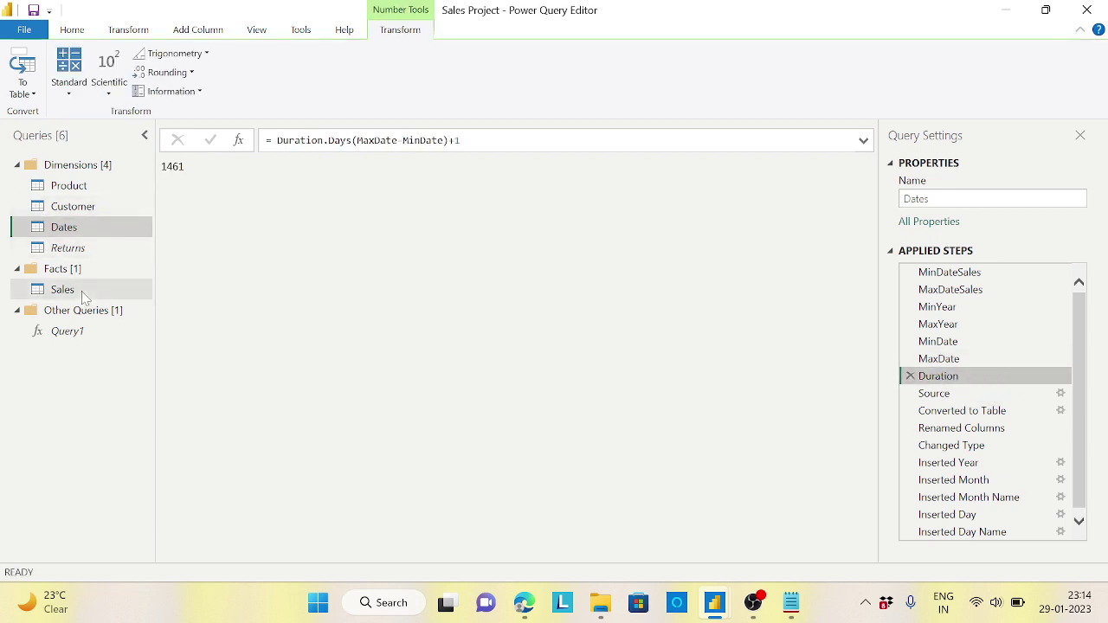
Examine the Query1 reference in the Dates query's Source line and the function formula behind Query1
left_click(76, 31)
left_click(394, 72)
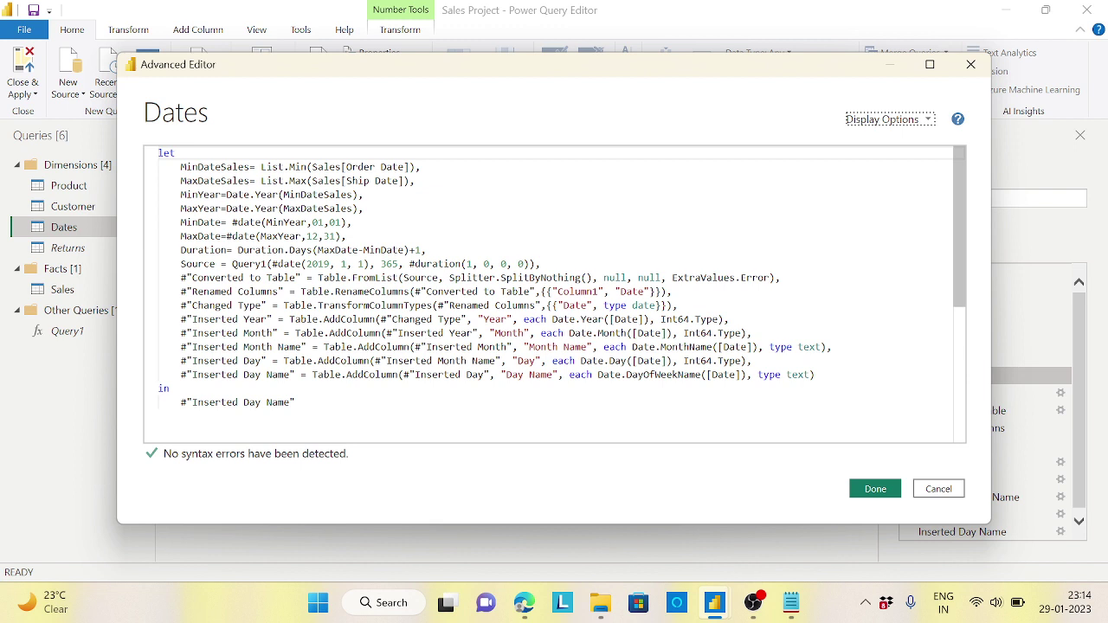
left_click_drag(232, 264, 267, 264)
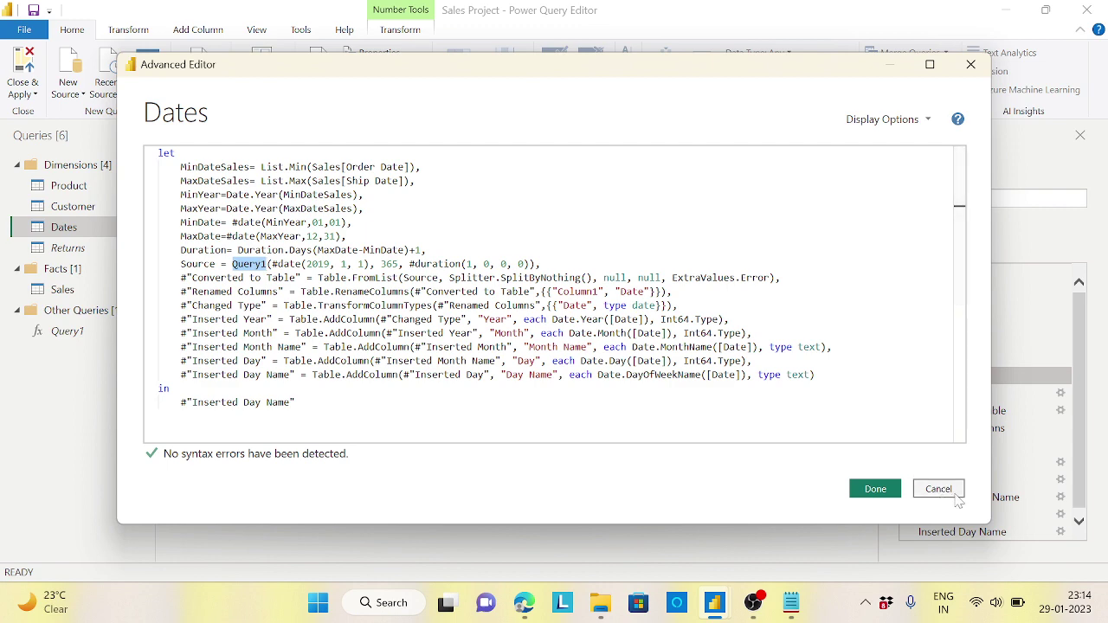
left_click(891, 485)
left_click(69, 332)
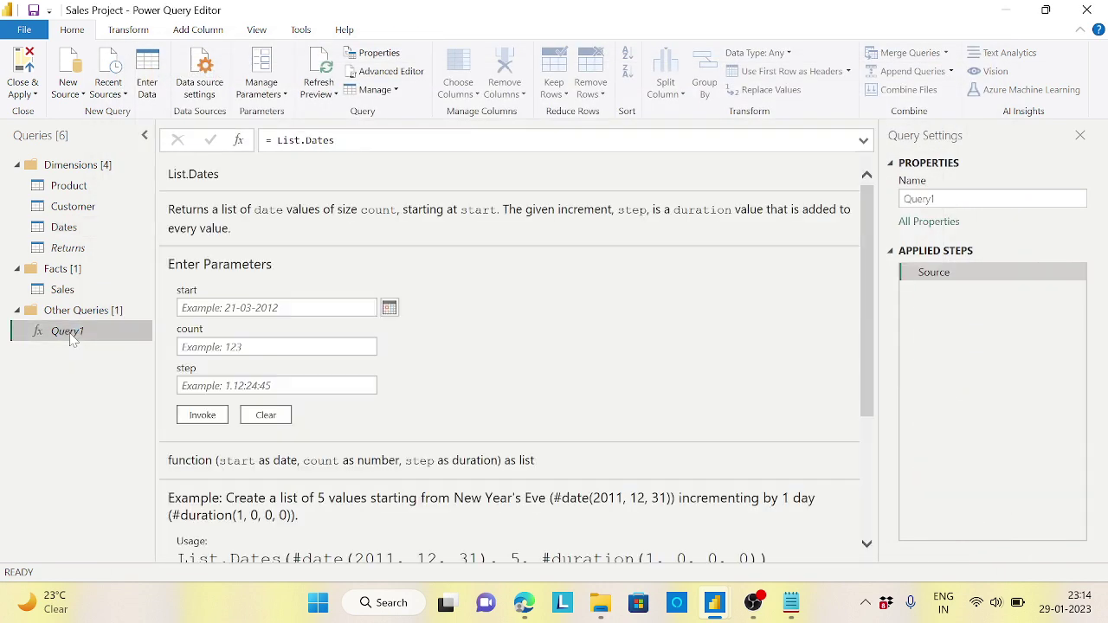
left_click_drag(277, 141, 335, 140)
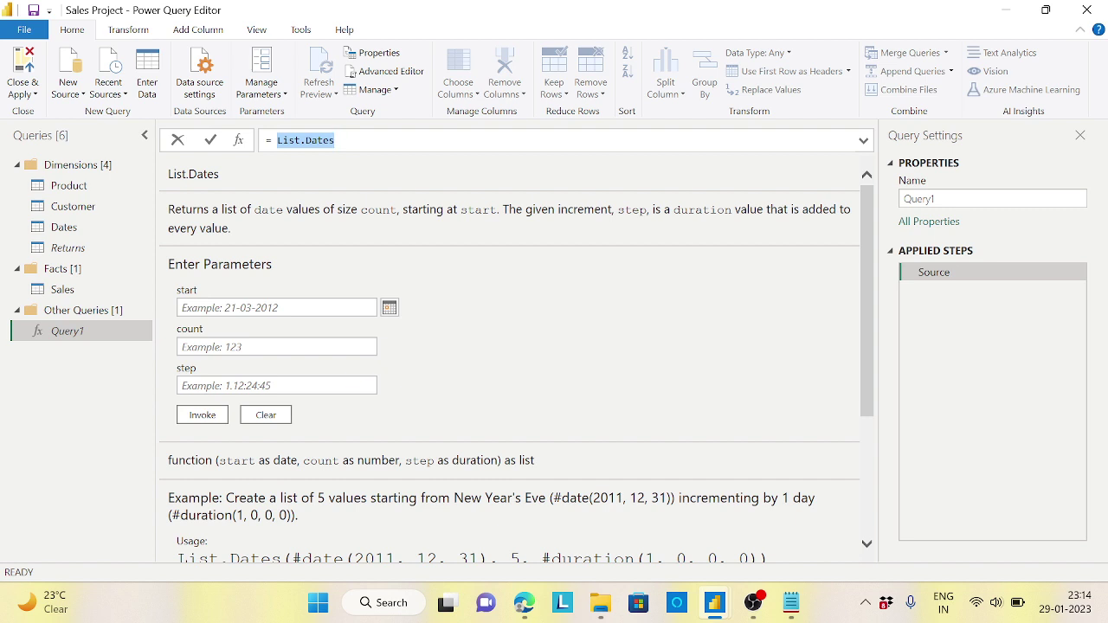
left_click(70, 230)
left_click(385, 72)
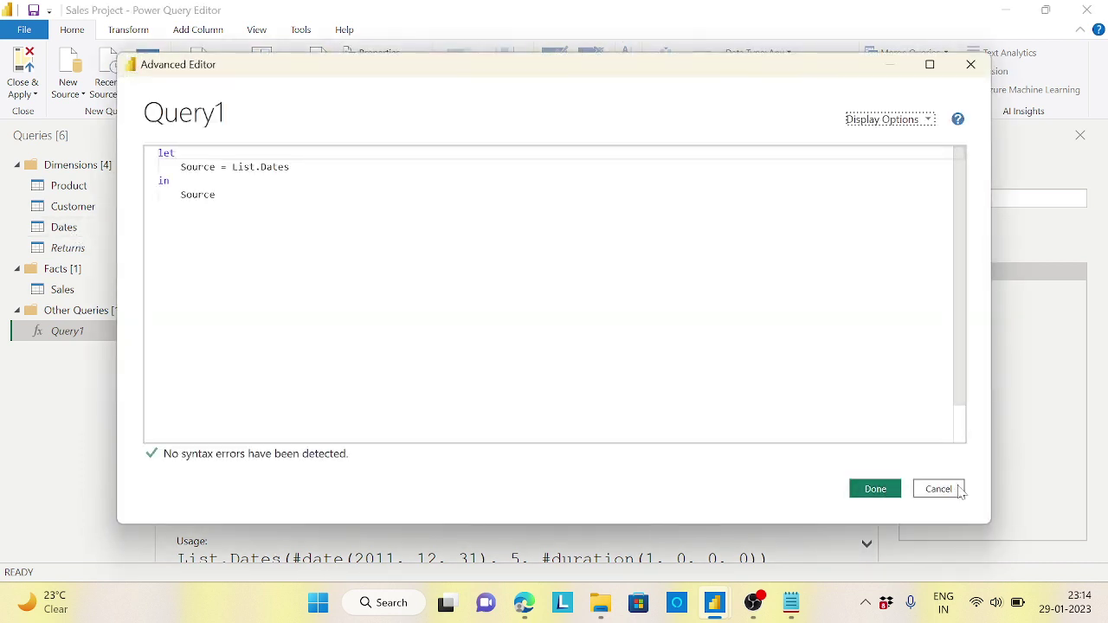
left_click(937, 489)
Open the Dates query's code and replace Query1 with List.Dates in the Source line
left_click(71, 230)
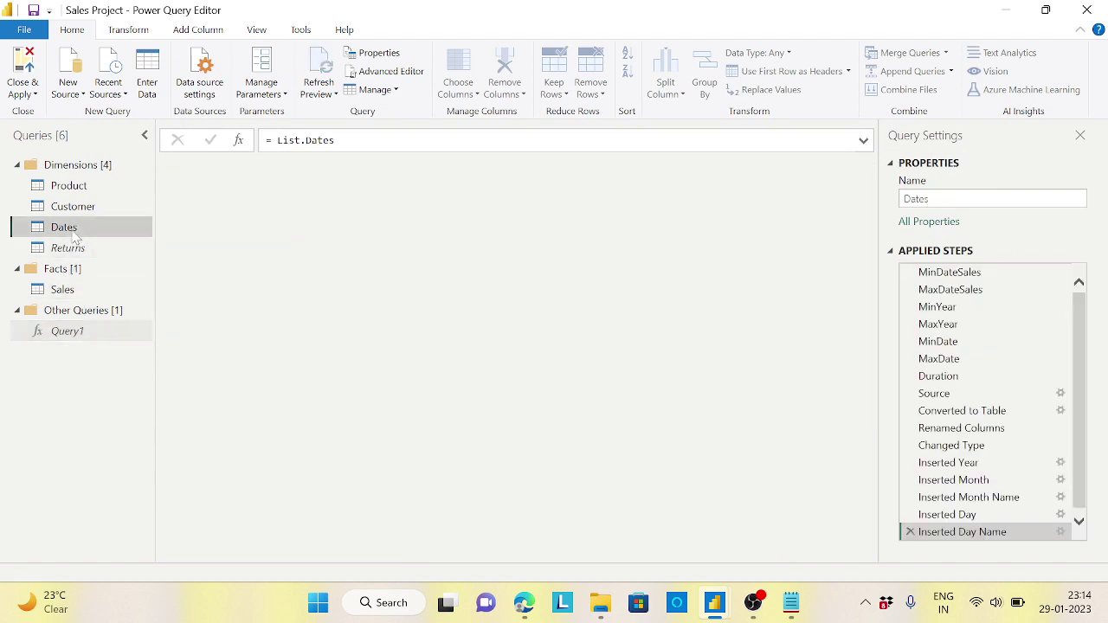
left_click(385, 72)
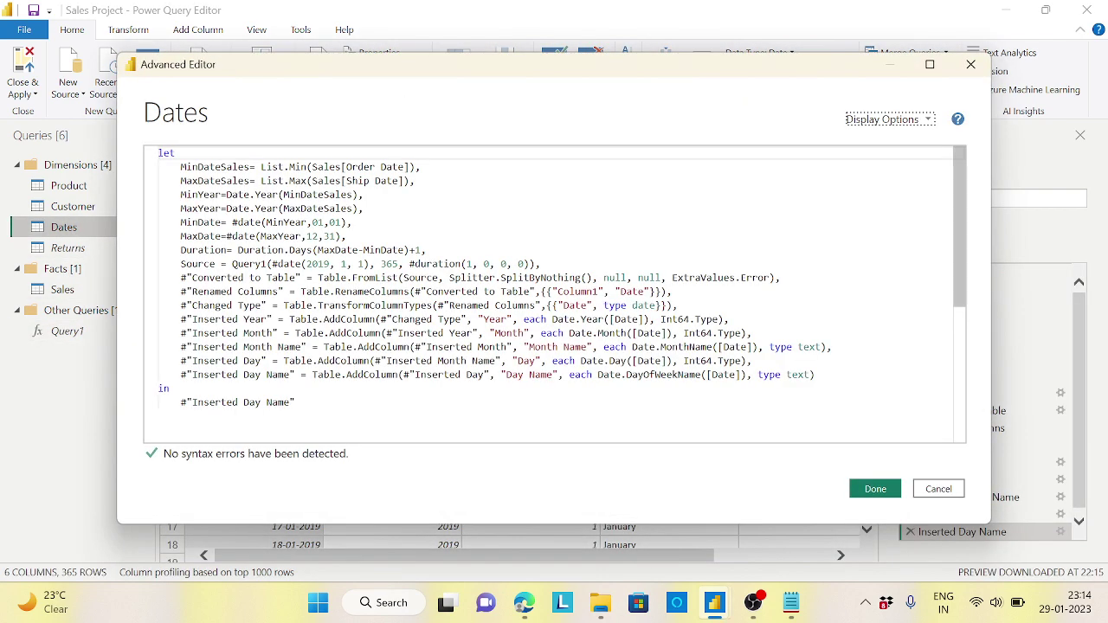
left_click_drag(232, 264, 266, 263)
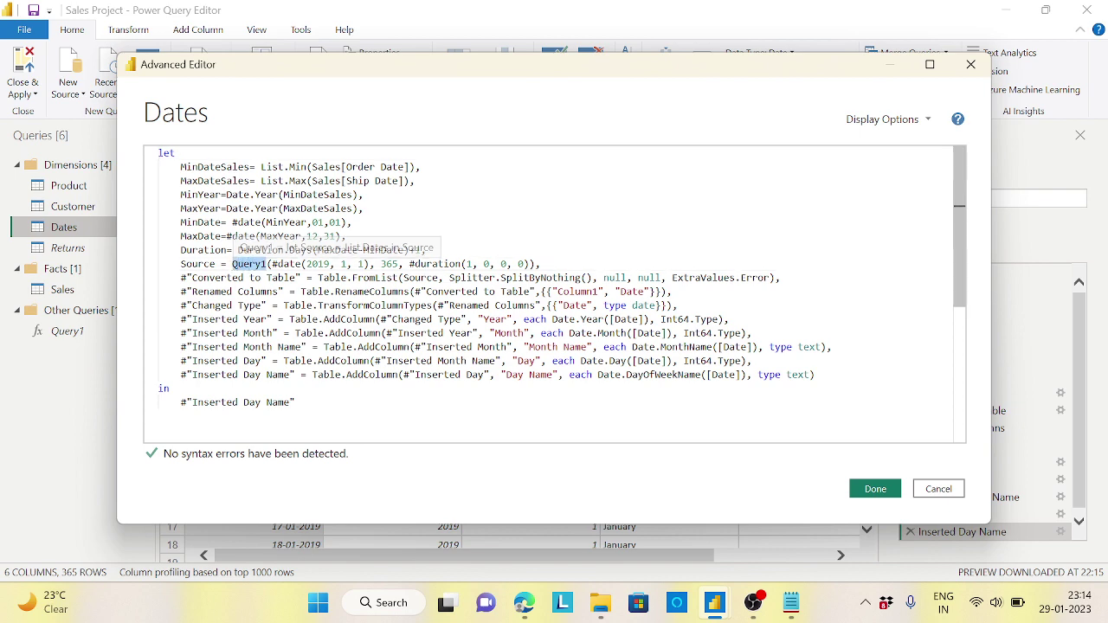
type("List.")
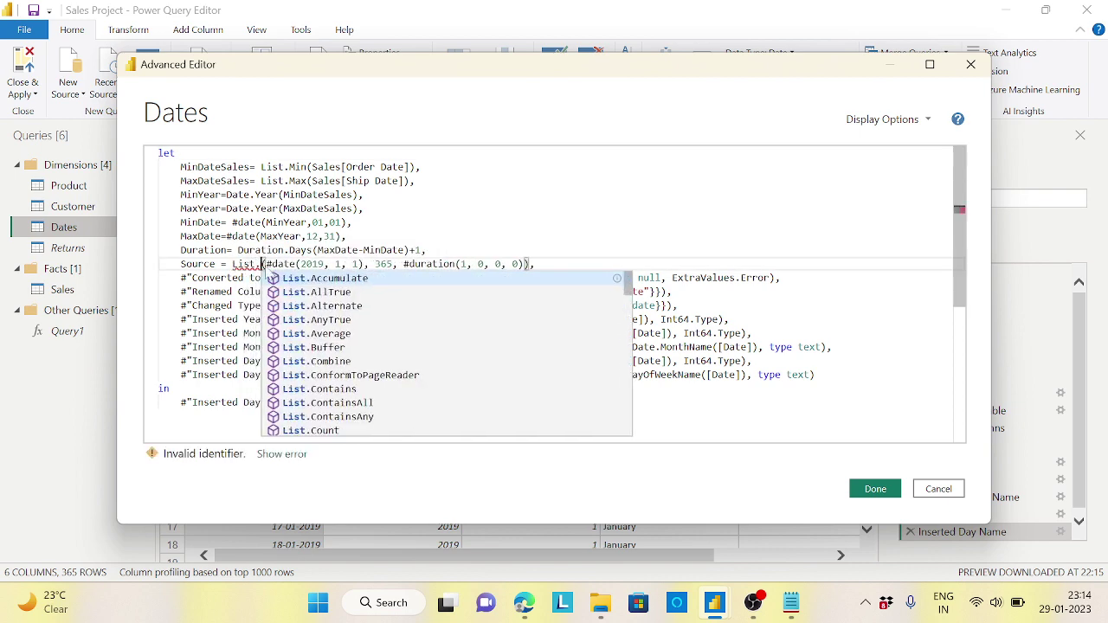
type("Dates")
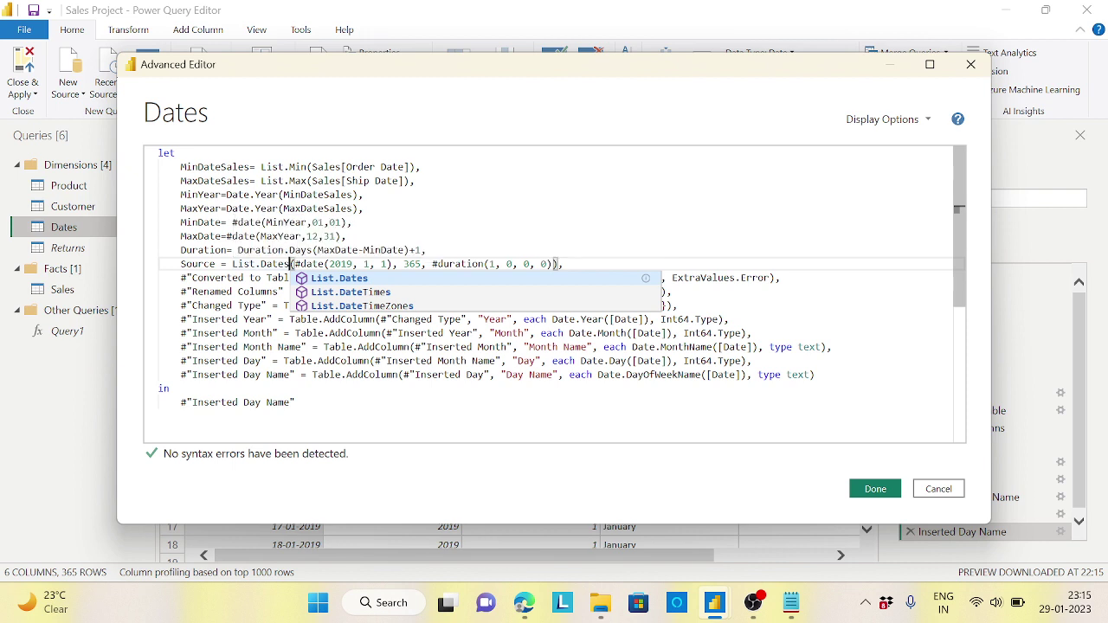
left_click(416, 181)
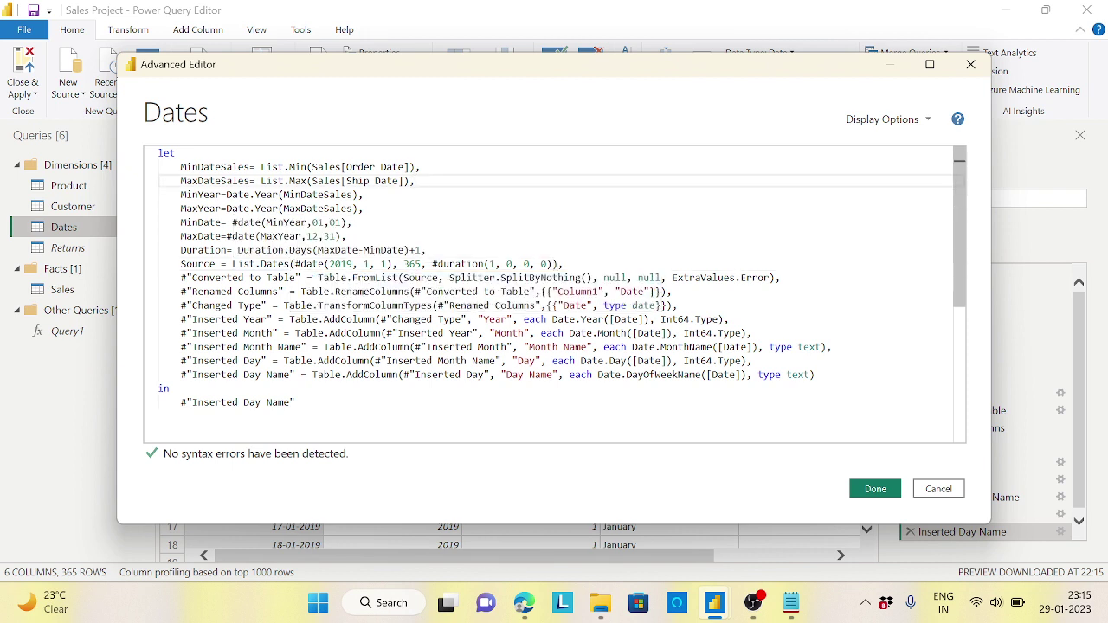
Replace the #date(2019, 1, 1) start argument of List.Dates in the Source line with MinDate
left_click_drag(295, 263, 394, 264)
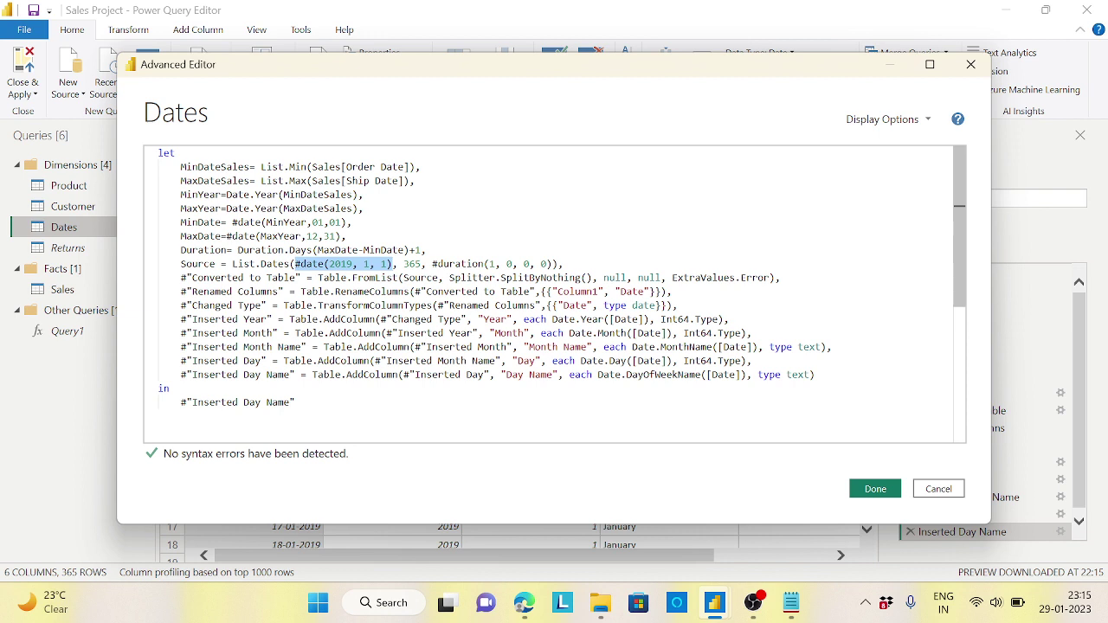
key("BackSpace")
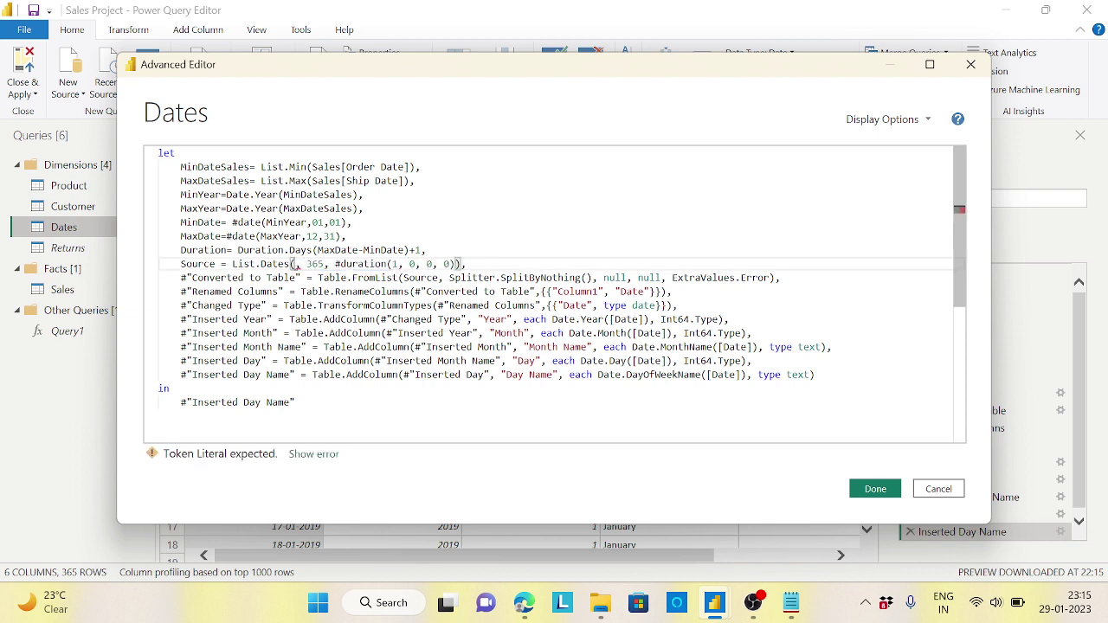
double_click(192, 222)
key("ctrl+c")
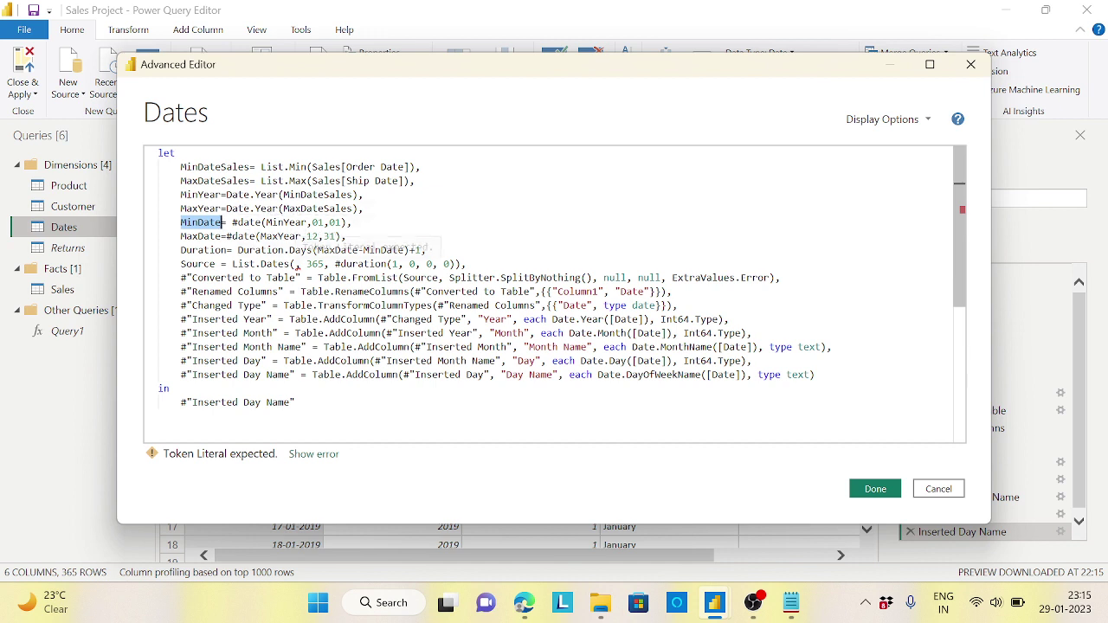
left_click(294, 264)
key("ctrl+v")
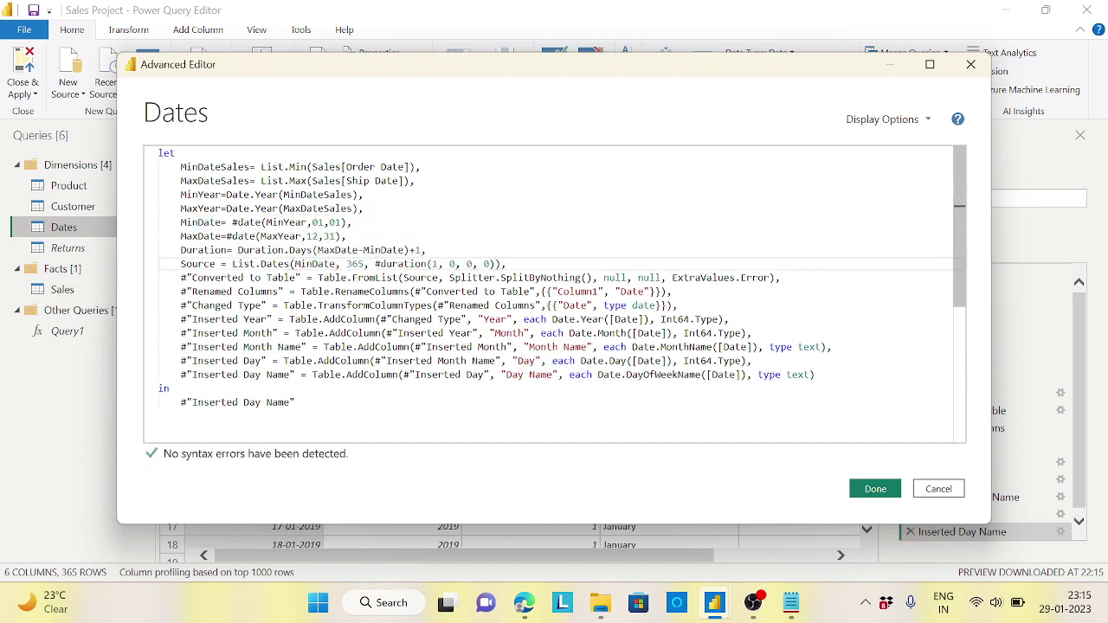
Replace the 365 count argument of List.Dates in the Source line with Duration and apply the edited code
double_click(351, 264)
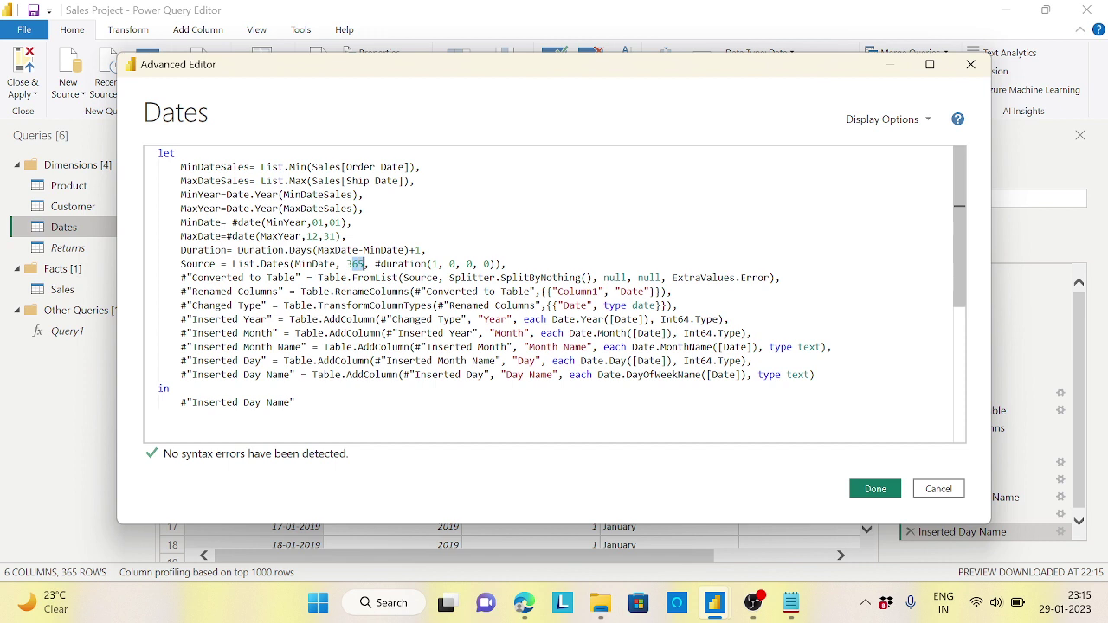
double_click(225, 251)
key("ctrl+c")
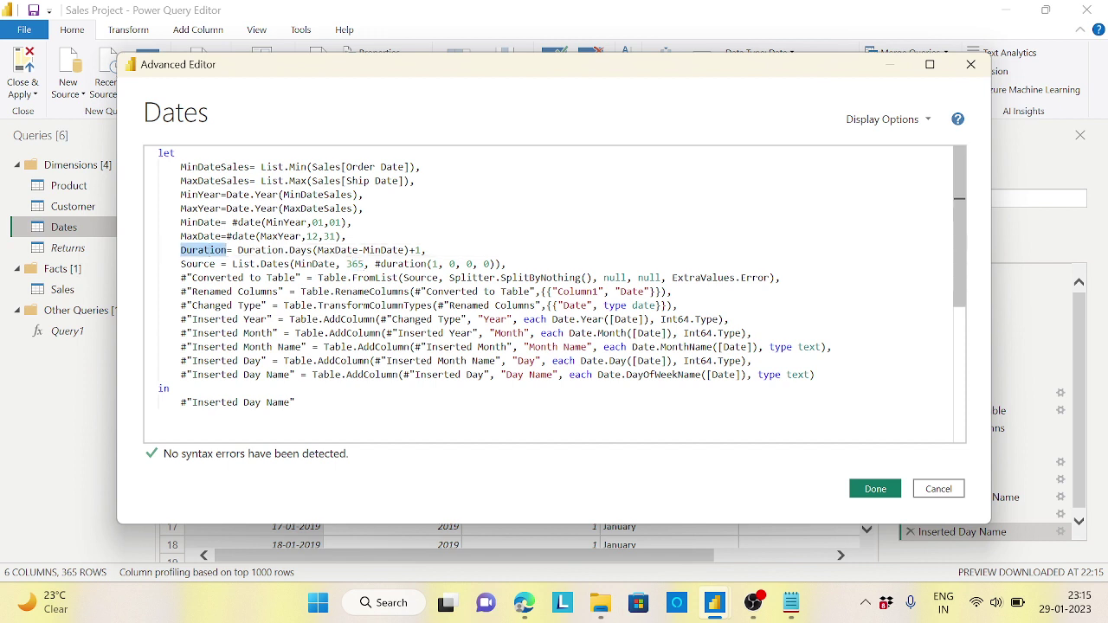
double_click(355, 264)
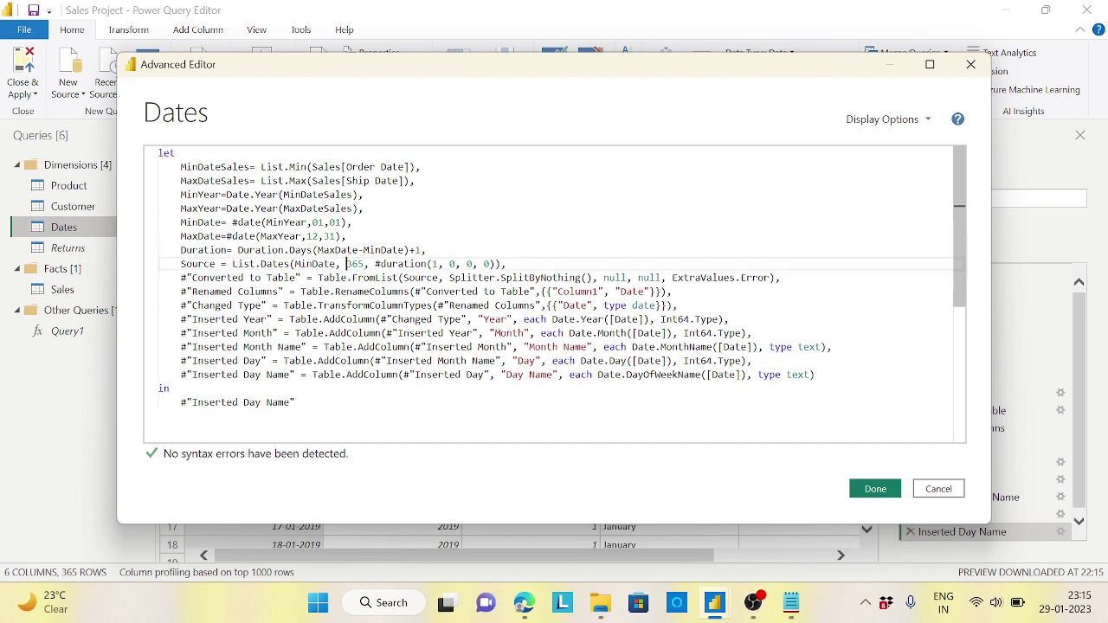
key("ctrl+v")
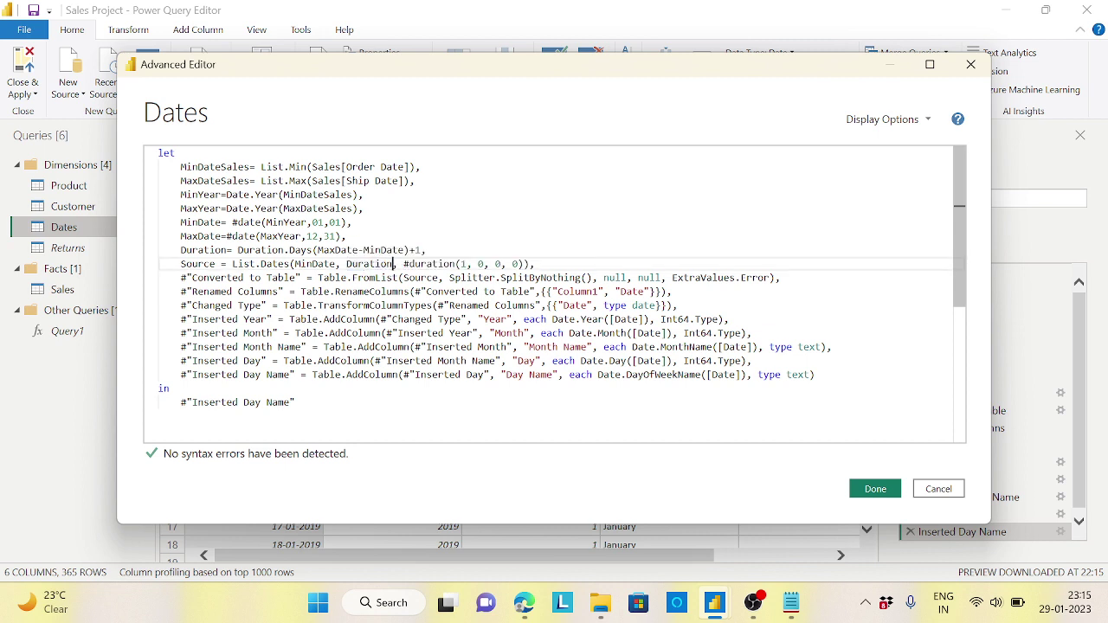
left_click(459, 264)
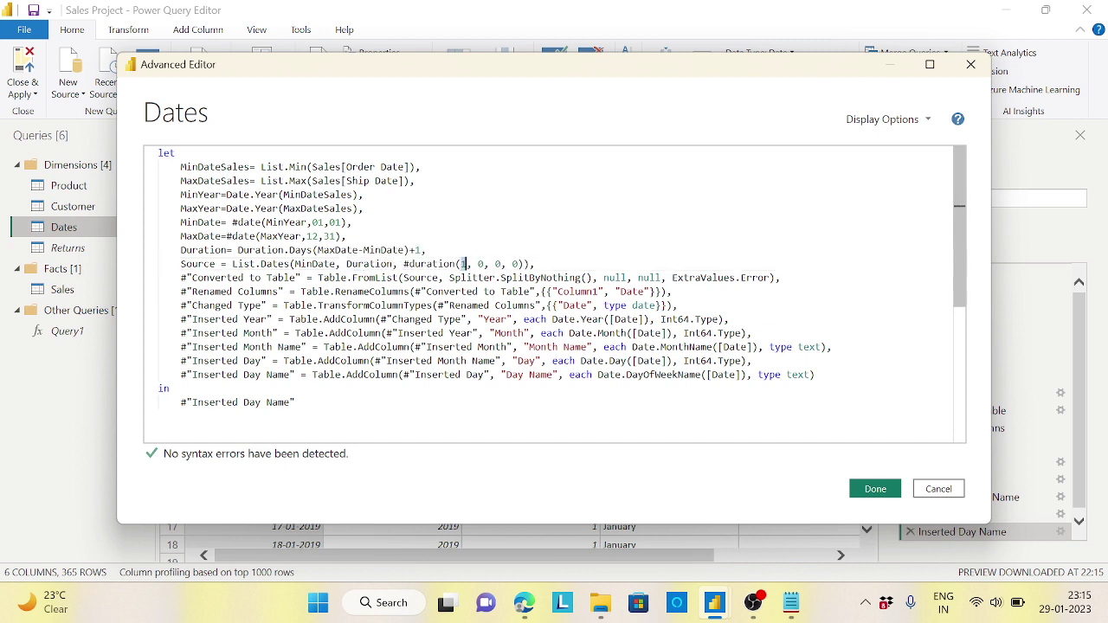
left_click_drag(495, 264, 507, 264)
left_click(517, 264)
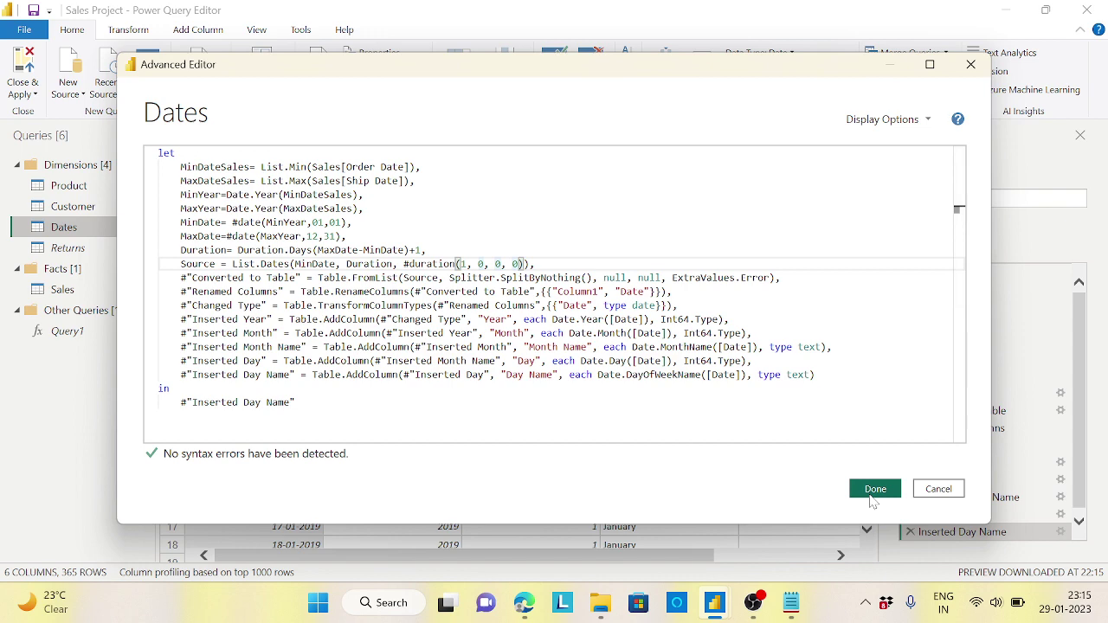
left_click(875, 490)
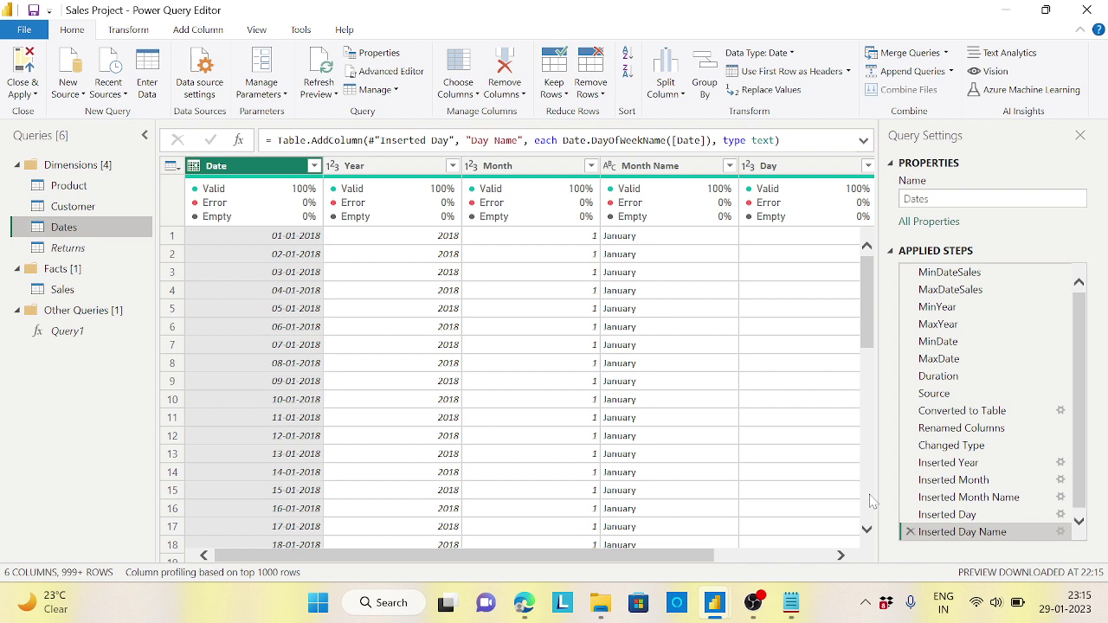
Check the range of values in the Date column's filter list, leaving the column unfiltered
left_click(313, 166)
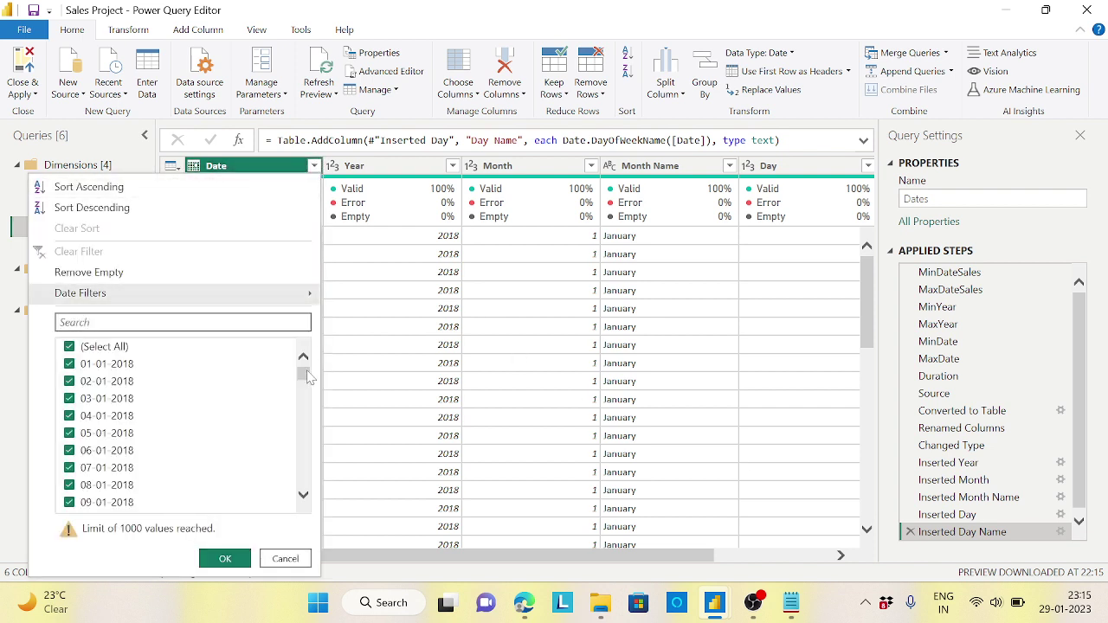
left_click_drag(308, 373, 307, 502)
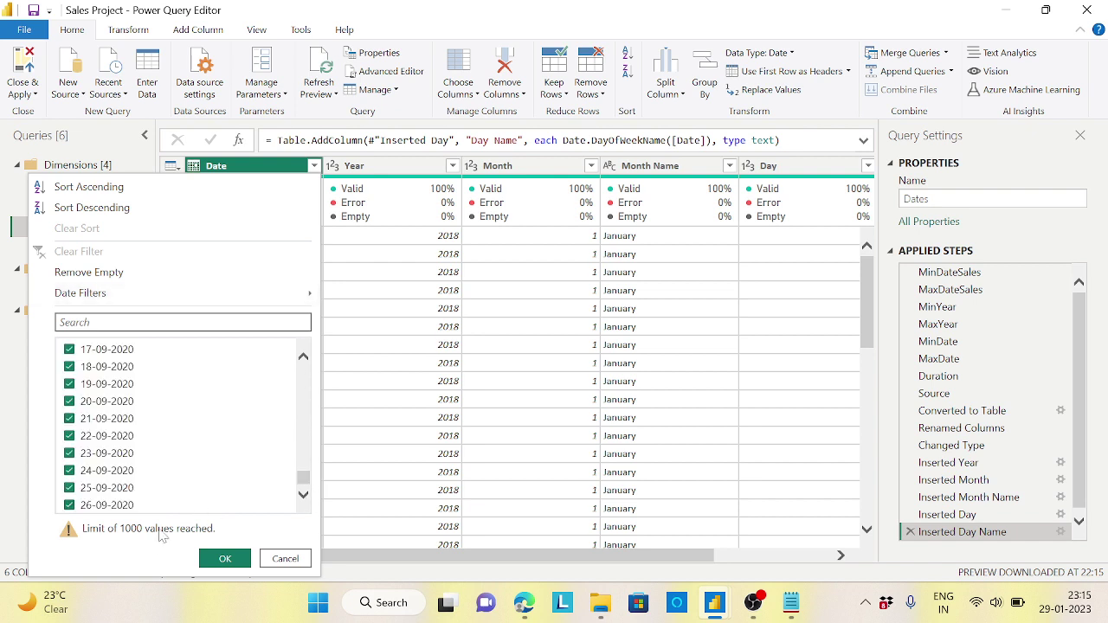
left_click(285, 558)
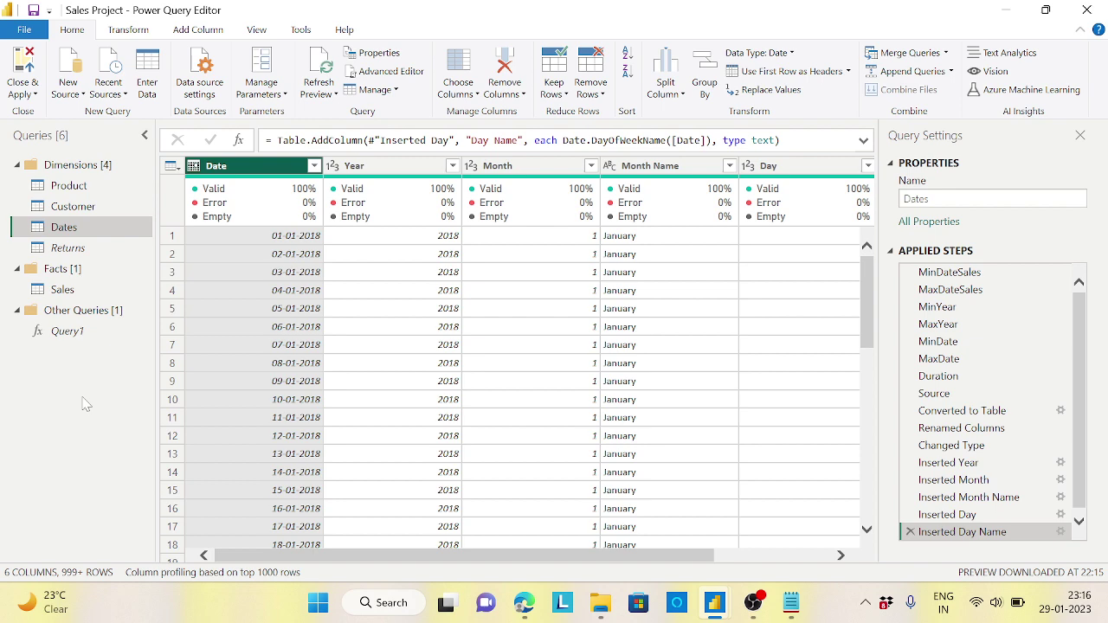
Review the Dates query's code from the MinDateSales line through the Source line
left_click(391, 72)
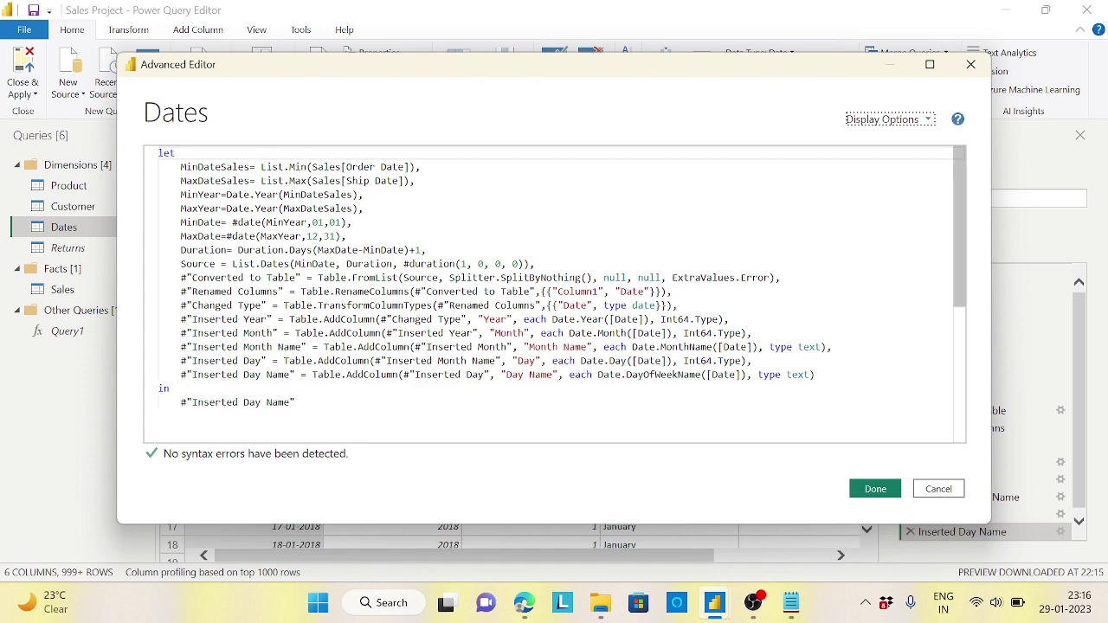
left_click_drag(180, 166, 537, 264)
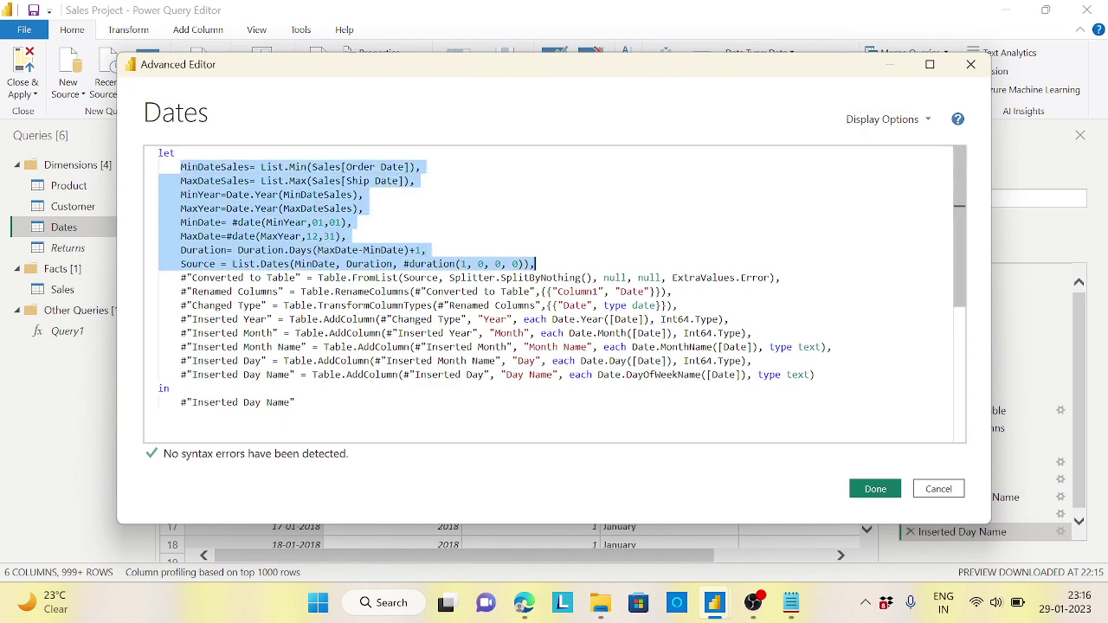
left_click(874, 488)
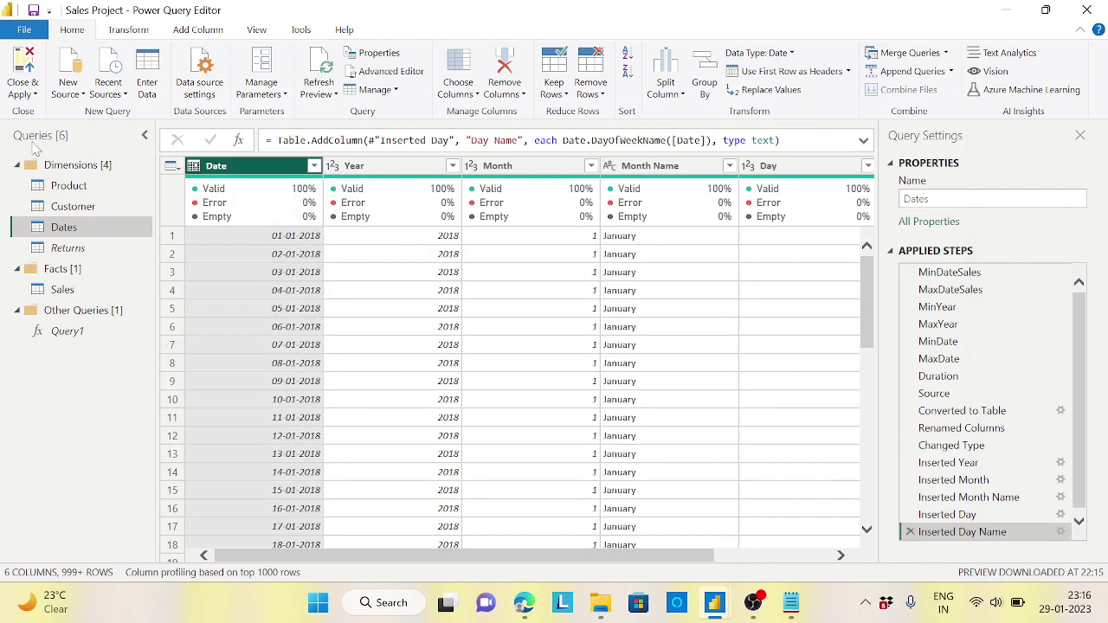
Close the query editor applying the changes, and show the data model's relationship diagram in Power BI Desktop
left_click(37, 101)
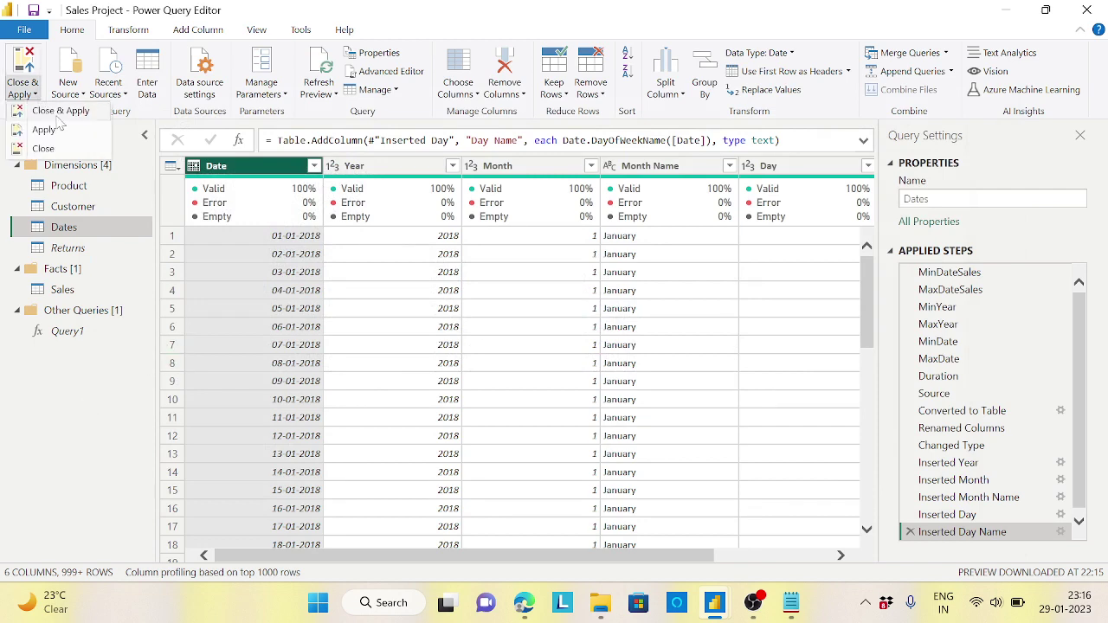
left_click(34, 110)
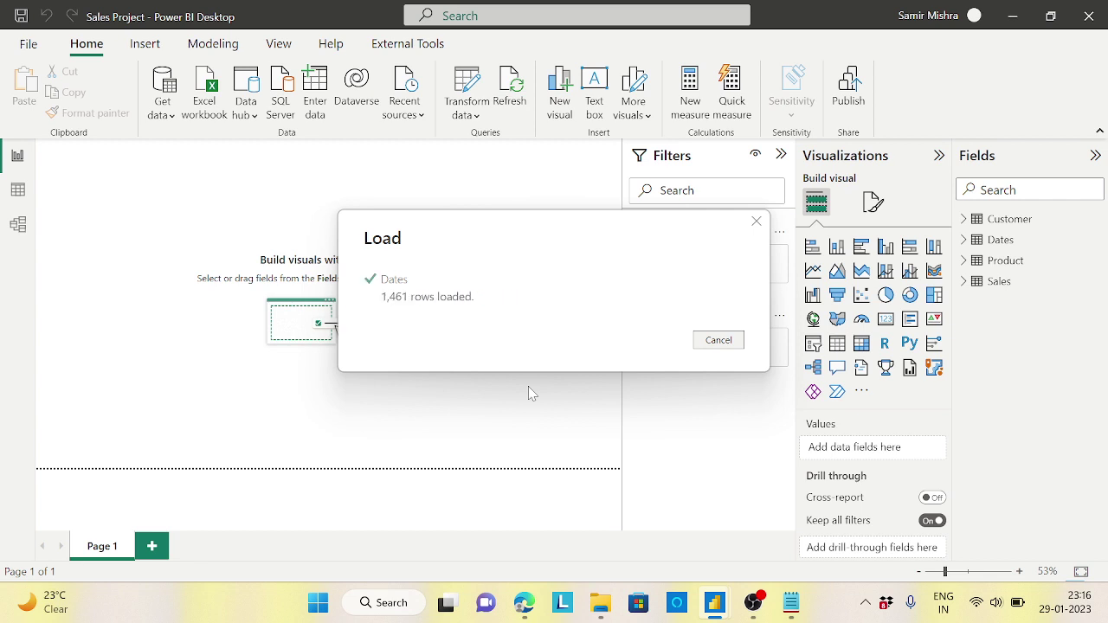
left_click(18, 225)
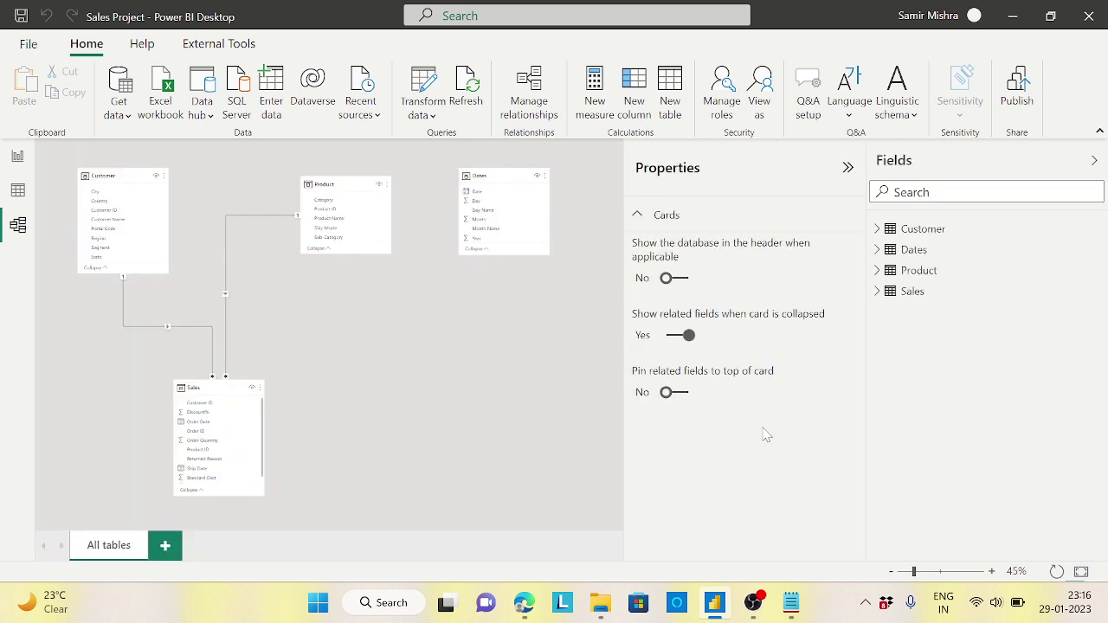
Collapse the Properties pane and reposition the Dates and Sales tables in the model diagram with space between them
left_click(847, 167)
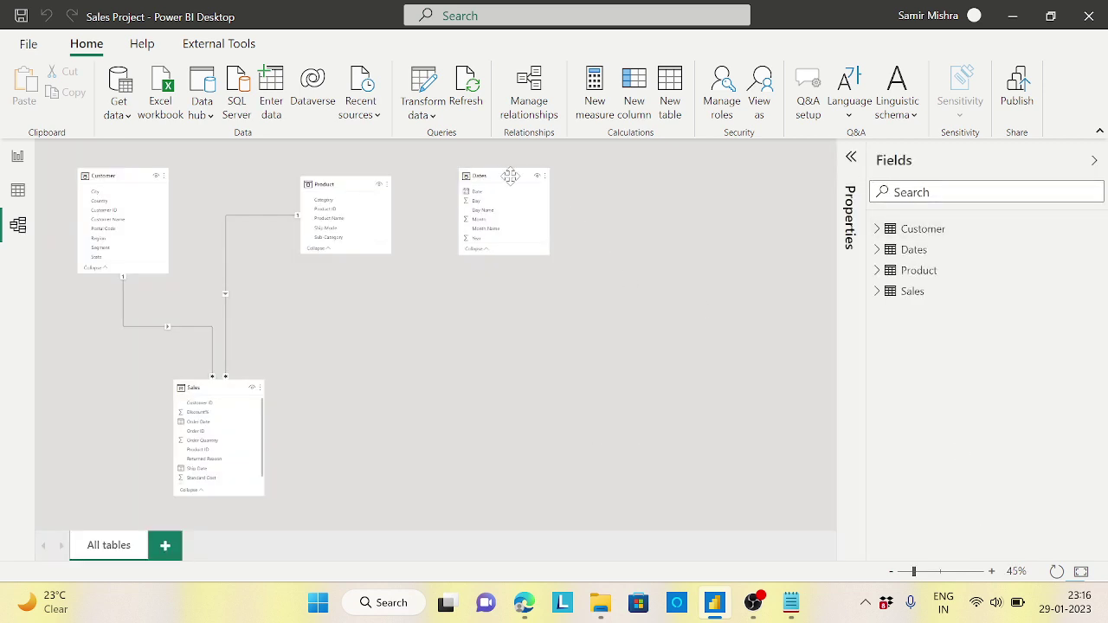
left_click_drag(506, 176, 527, 220)
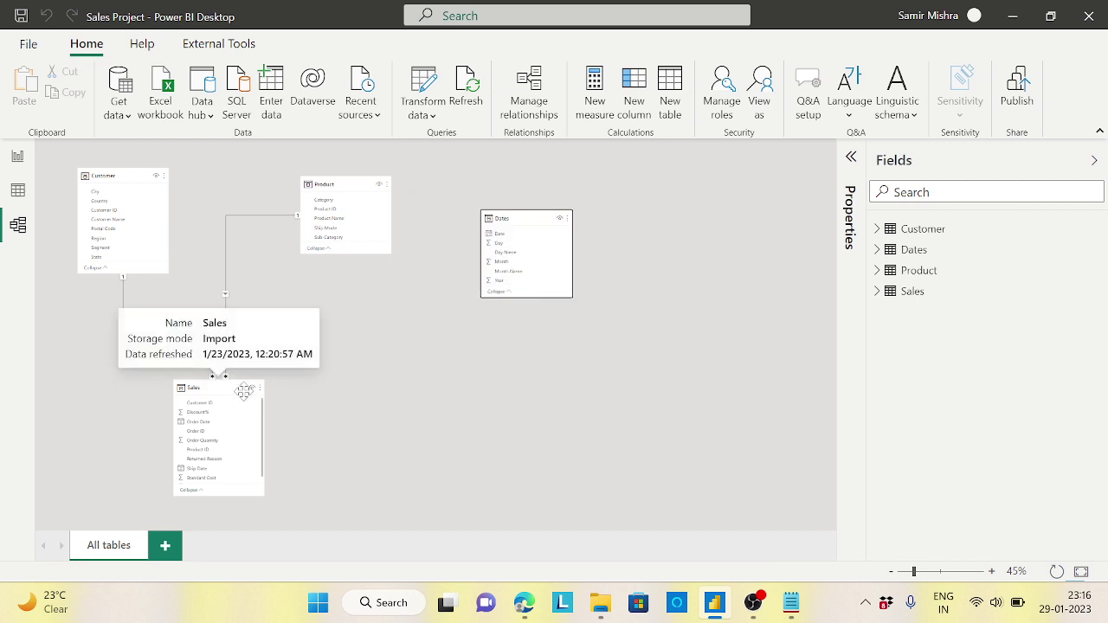
left_click_drag(245, 389, 278, 386)
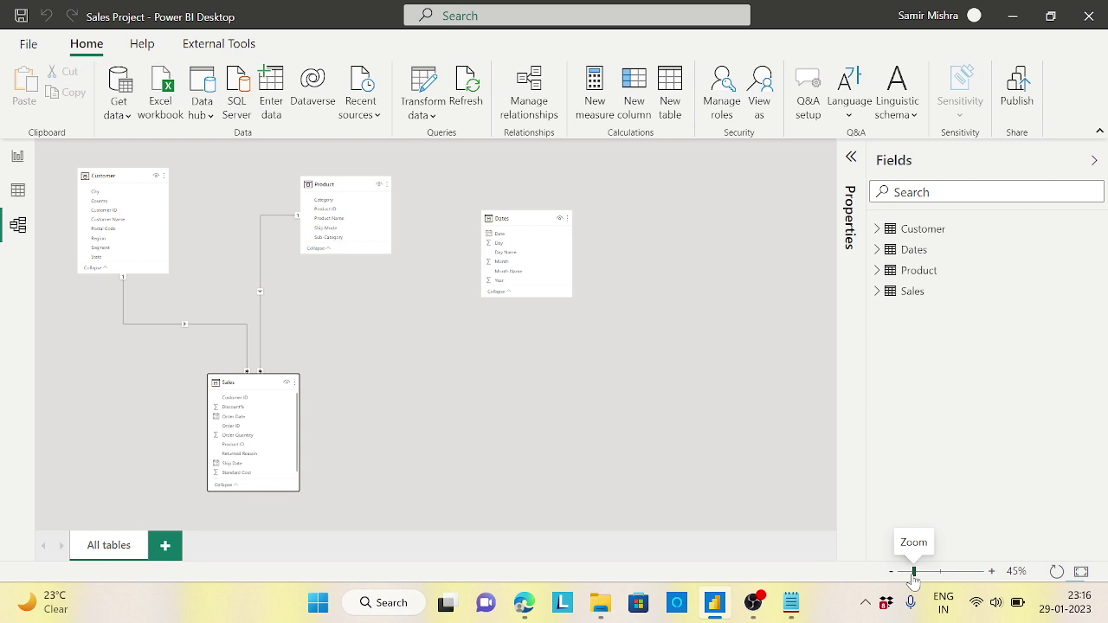
left_click_drag(913, 573, 918, 573)
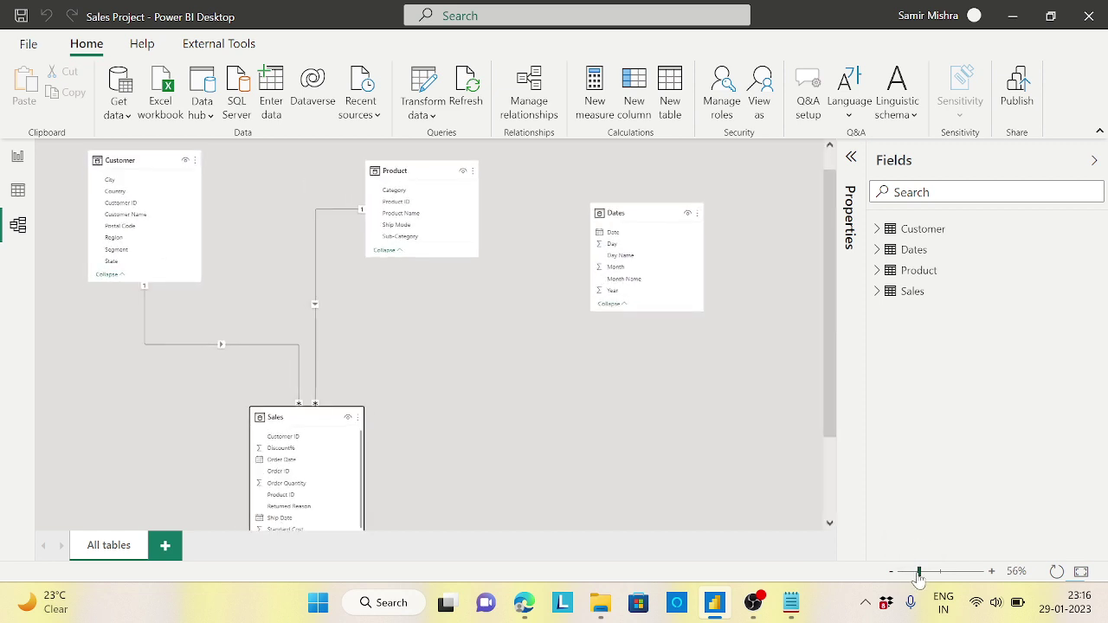
left_click_drag(830, 334, 831, 336)
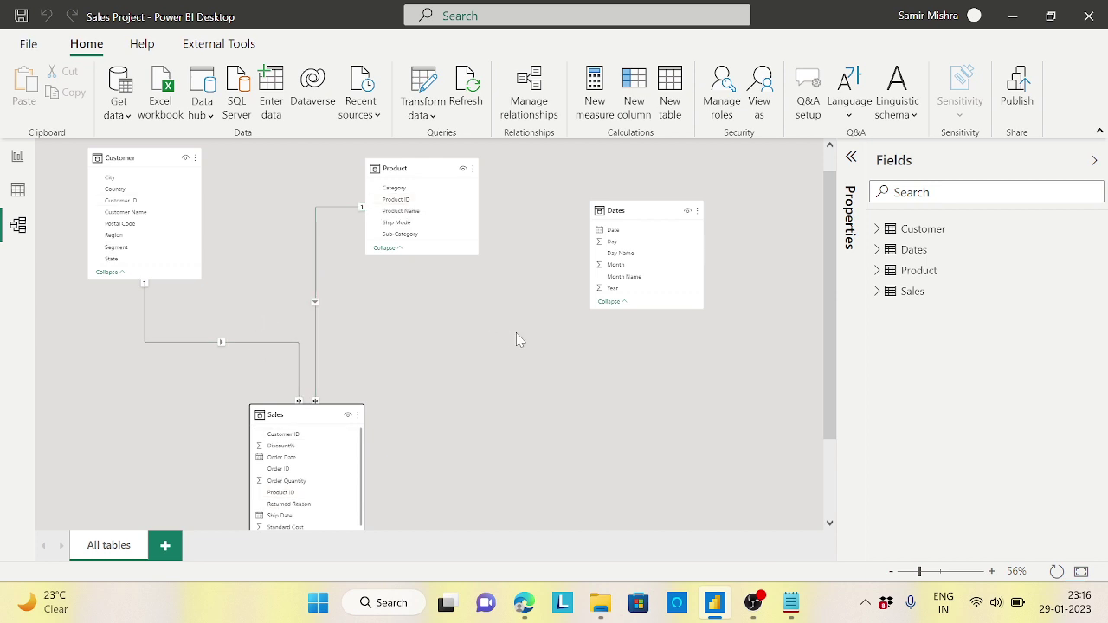
left_click_drag(657, 216, 637, 258)
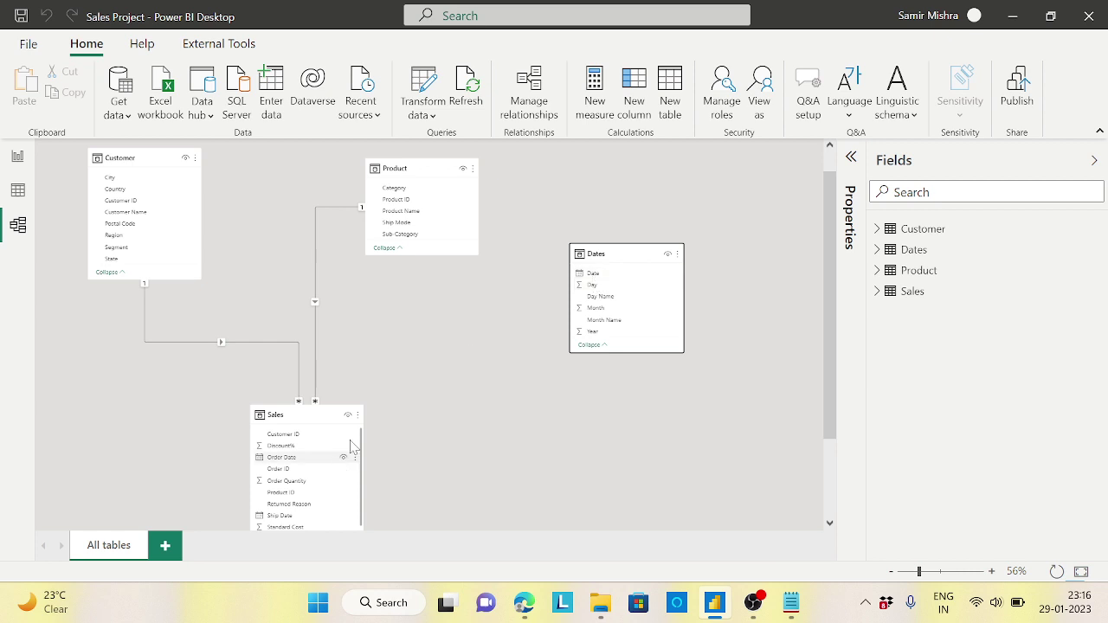
Relate the Dates table's Date field to both Order Date and Ship Date in the Sales table
left_click_drag(593, 273, 292, 462)
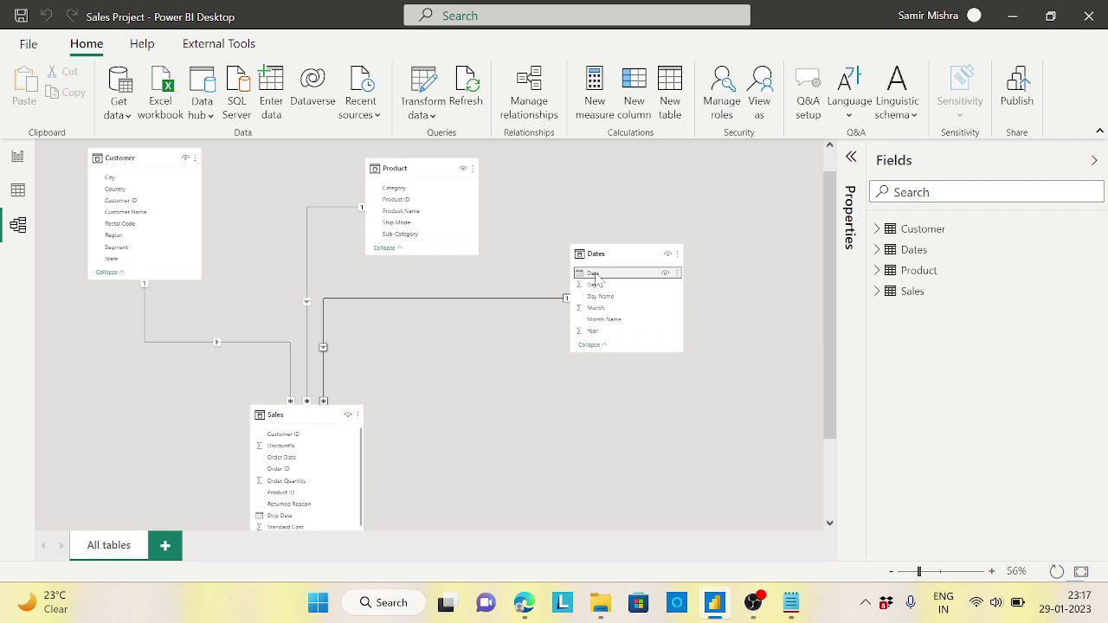
left_click_drag(593, 277, 291, 519)
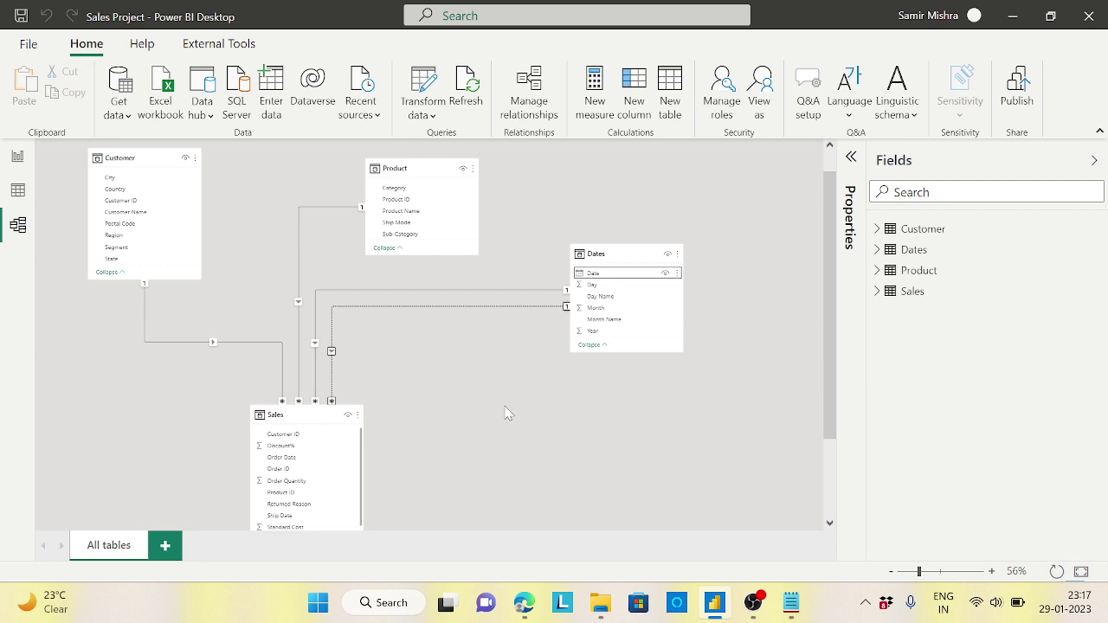
Examine the settings of the Ship Date and Order Date relationships between Sales and Dates, including which is active
double_click(492, 306)
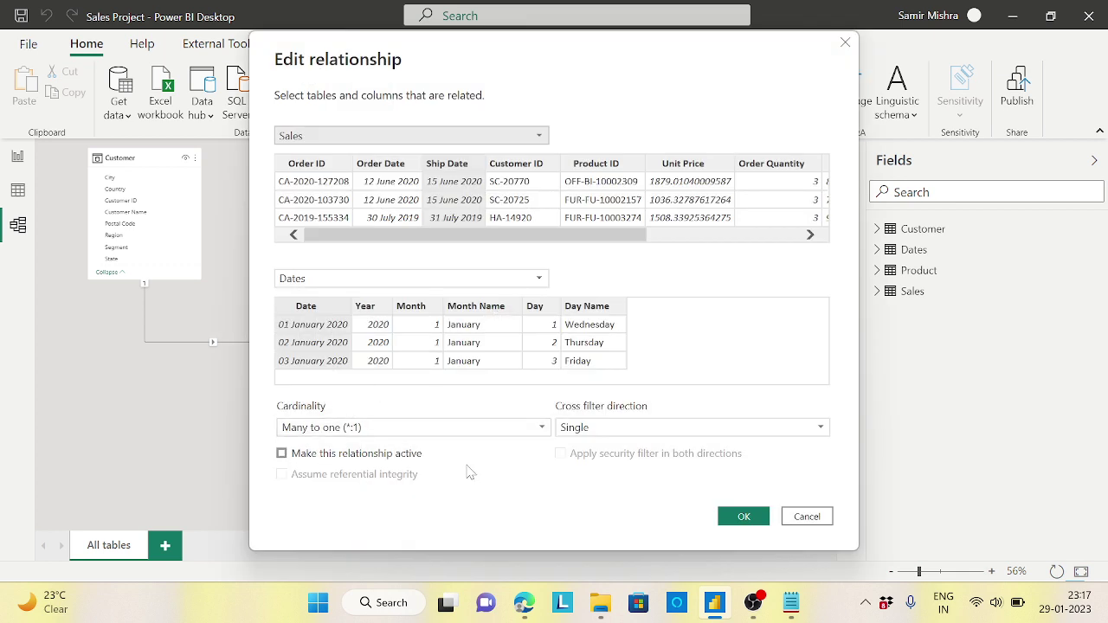
left_click(806, 516)
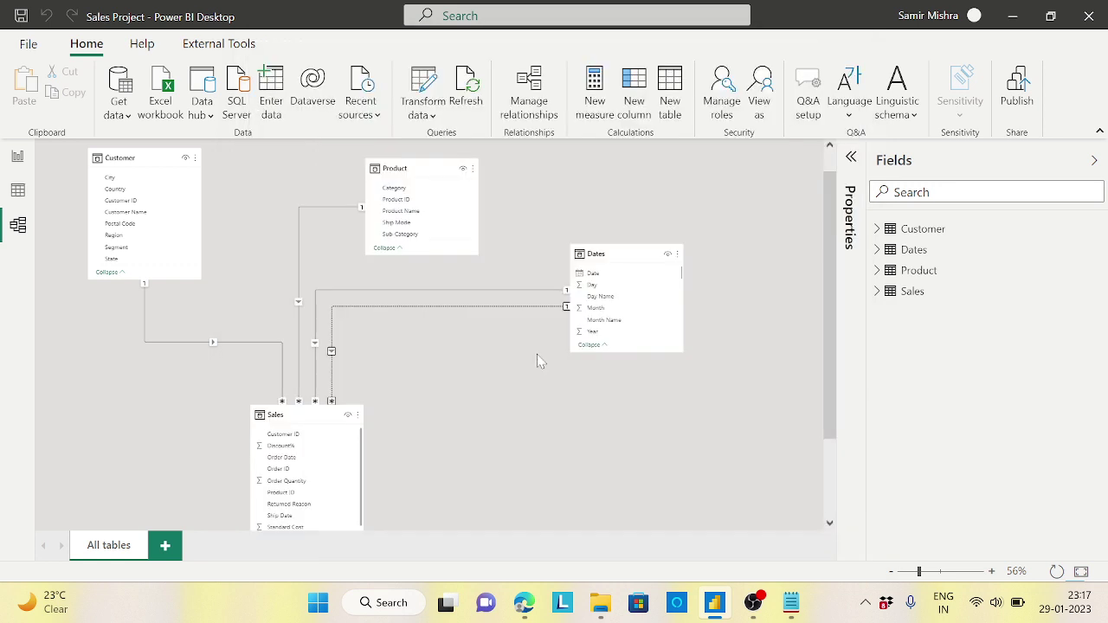
left_click(531, 290)
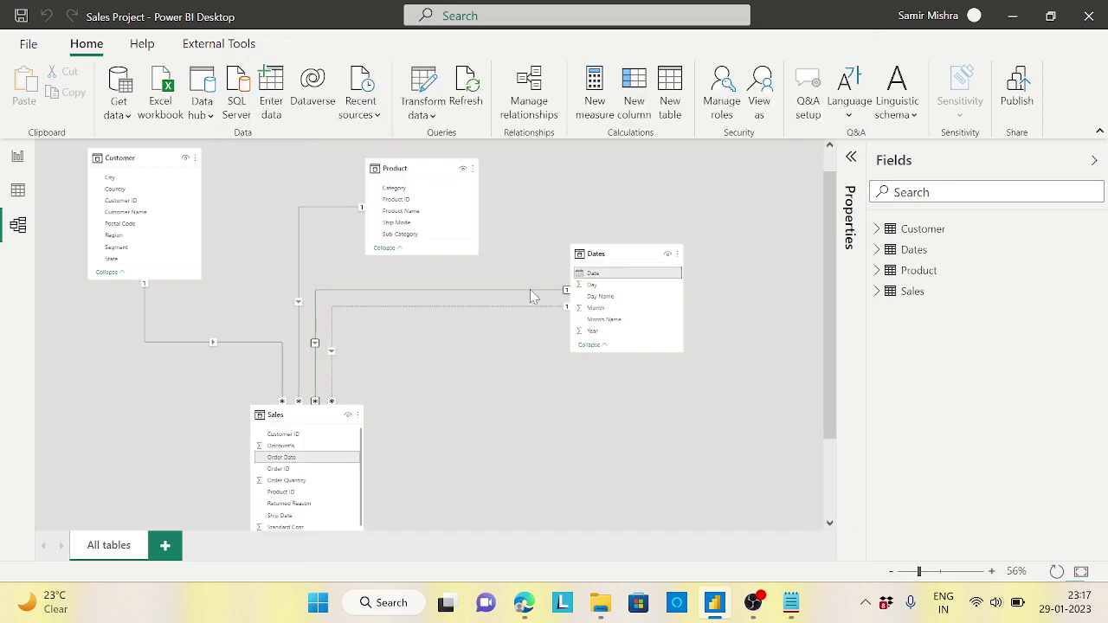
double_click(531, 292)
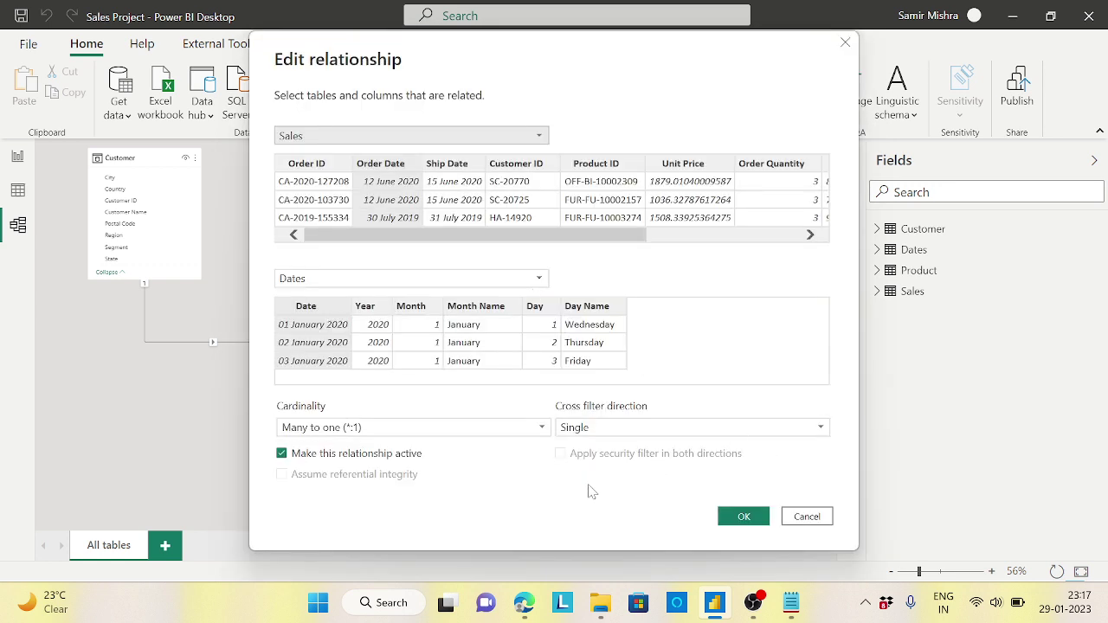
left_click(816, 521)
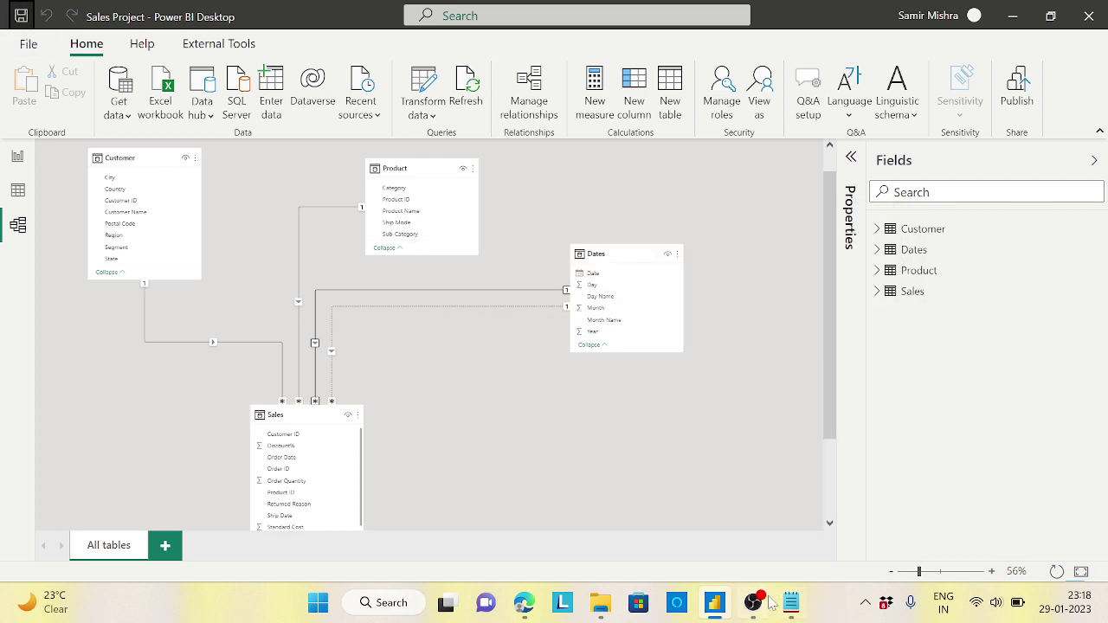
mouse_move(758, 606)
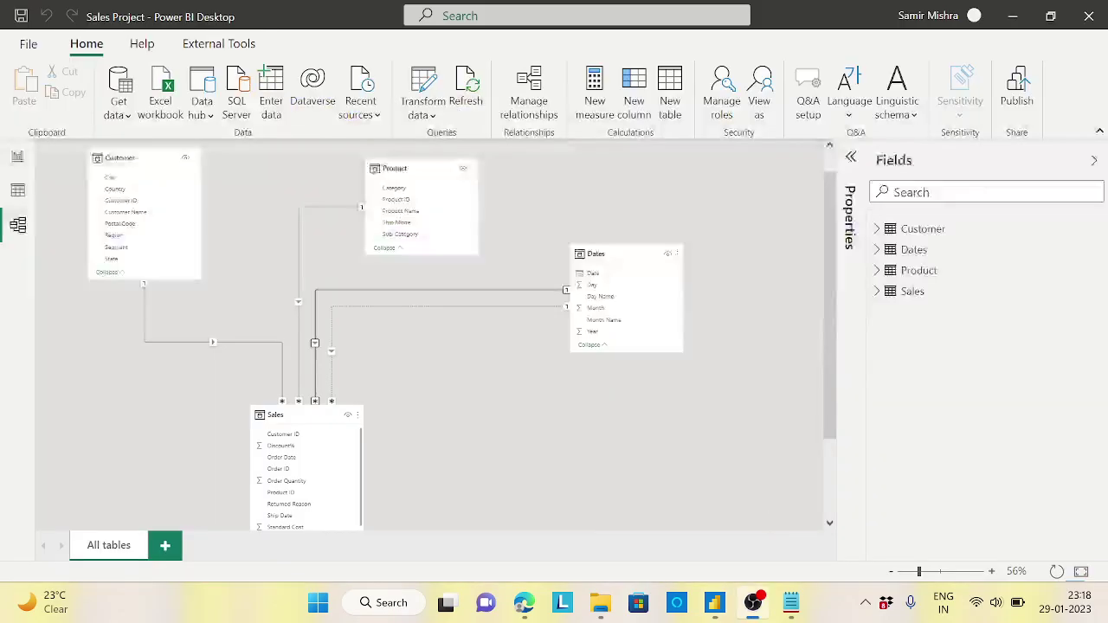